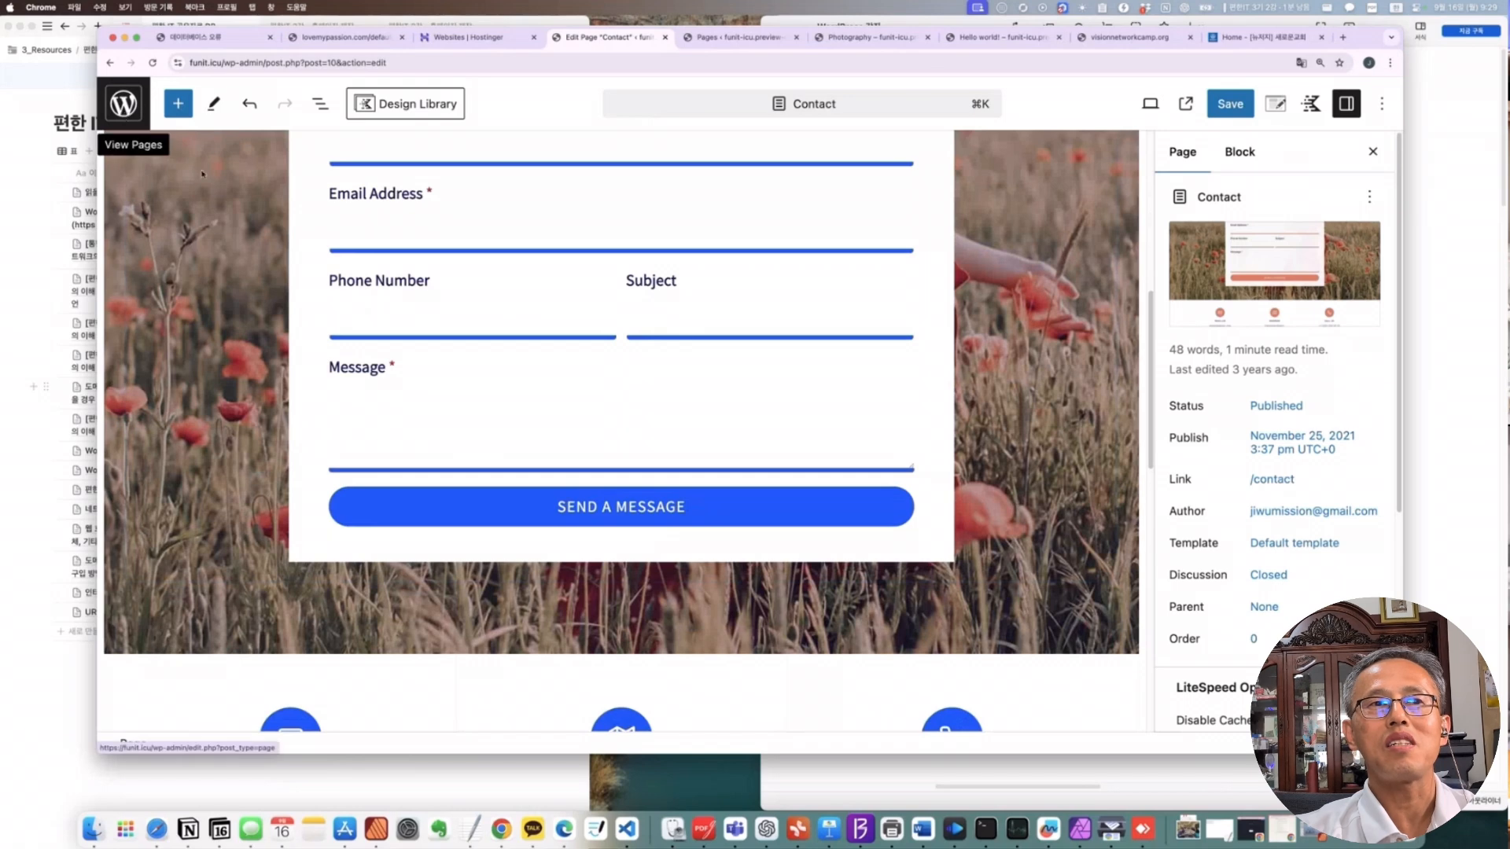
Look over the Contact page's form, contact details and map, and switch to editing the About Us page
scroll(527, 318, "down", 15)
scroll(527, 318, "up", 5)
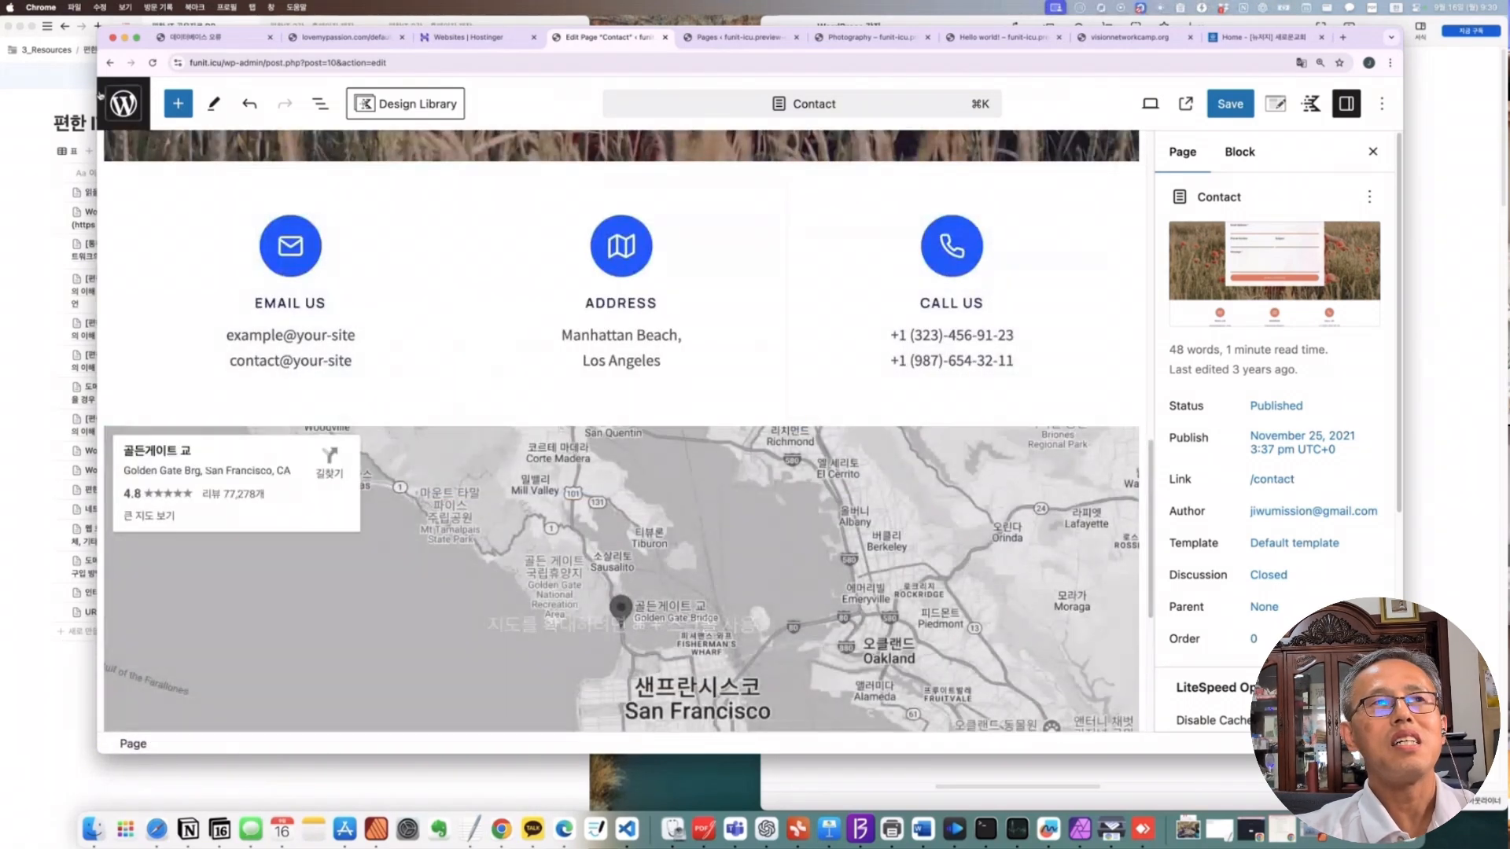
scroll(472, 318, "left", 5)
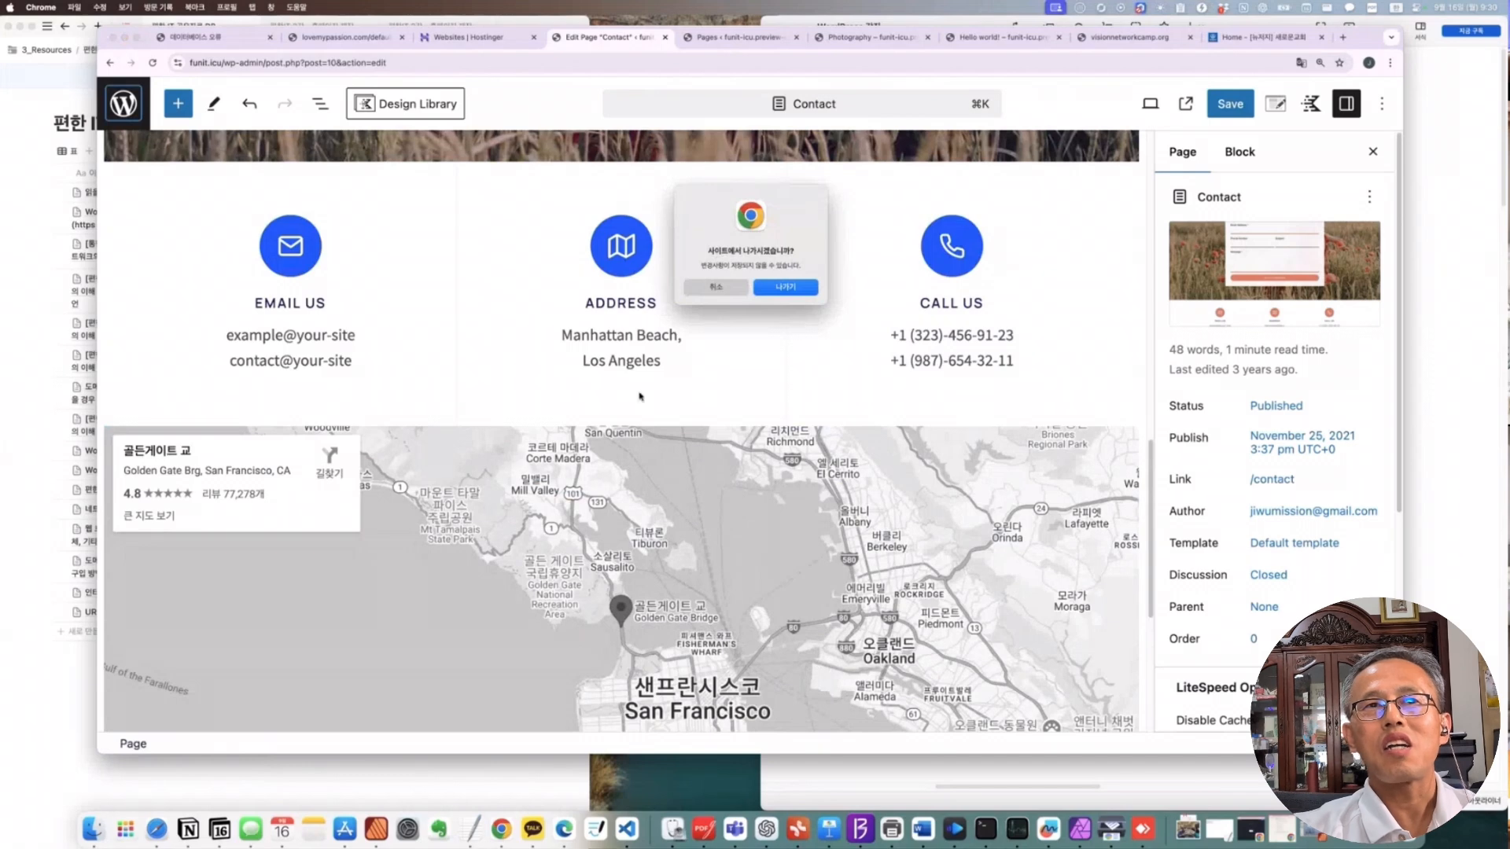
left_click(717, 287)
scroll(721, 303, "up", 5)
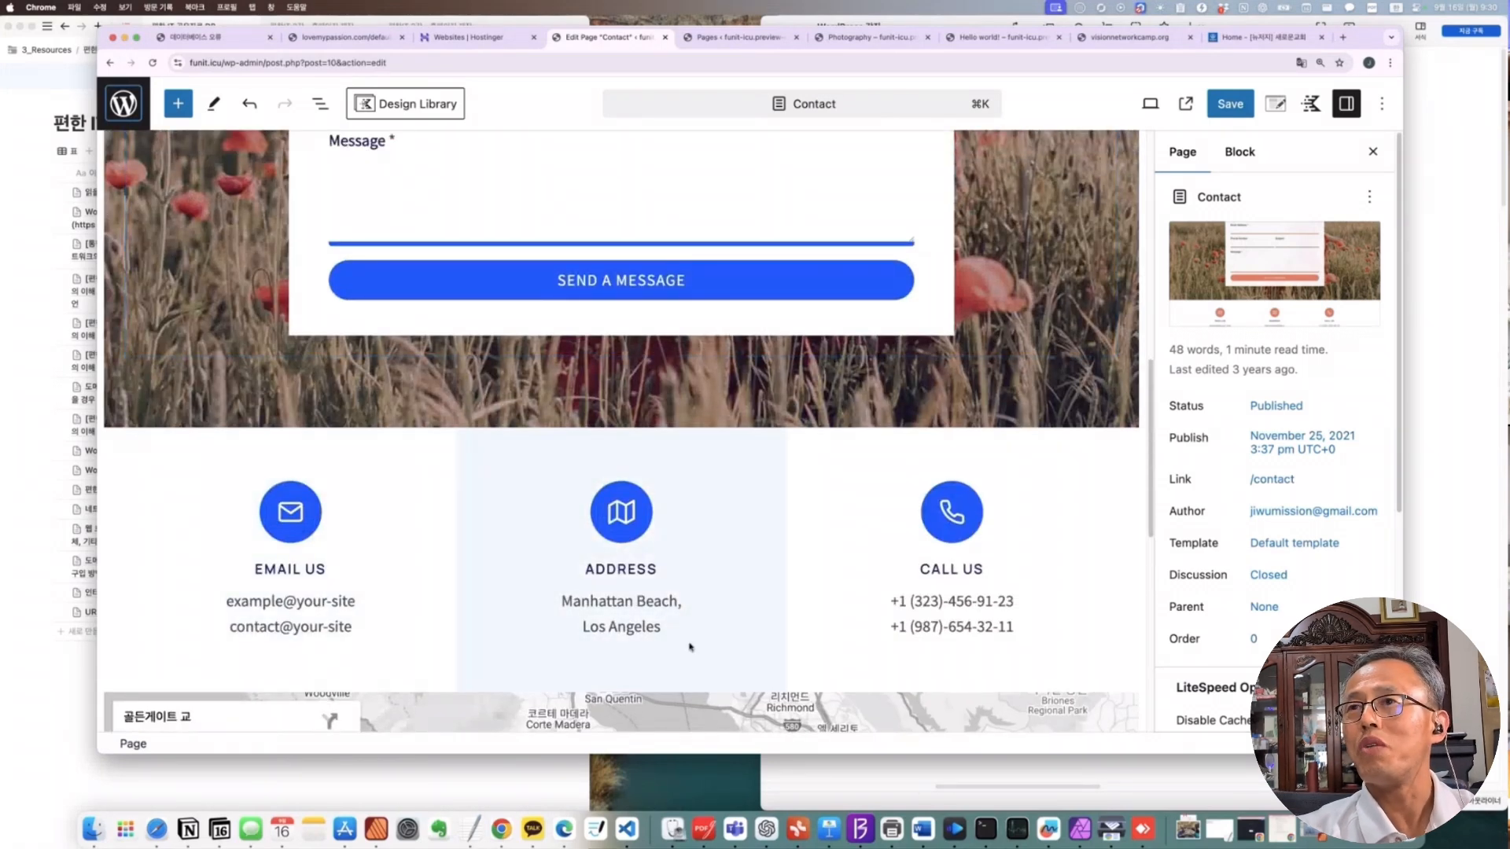
scroll(691, 645, "up", 7)
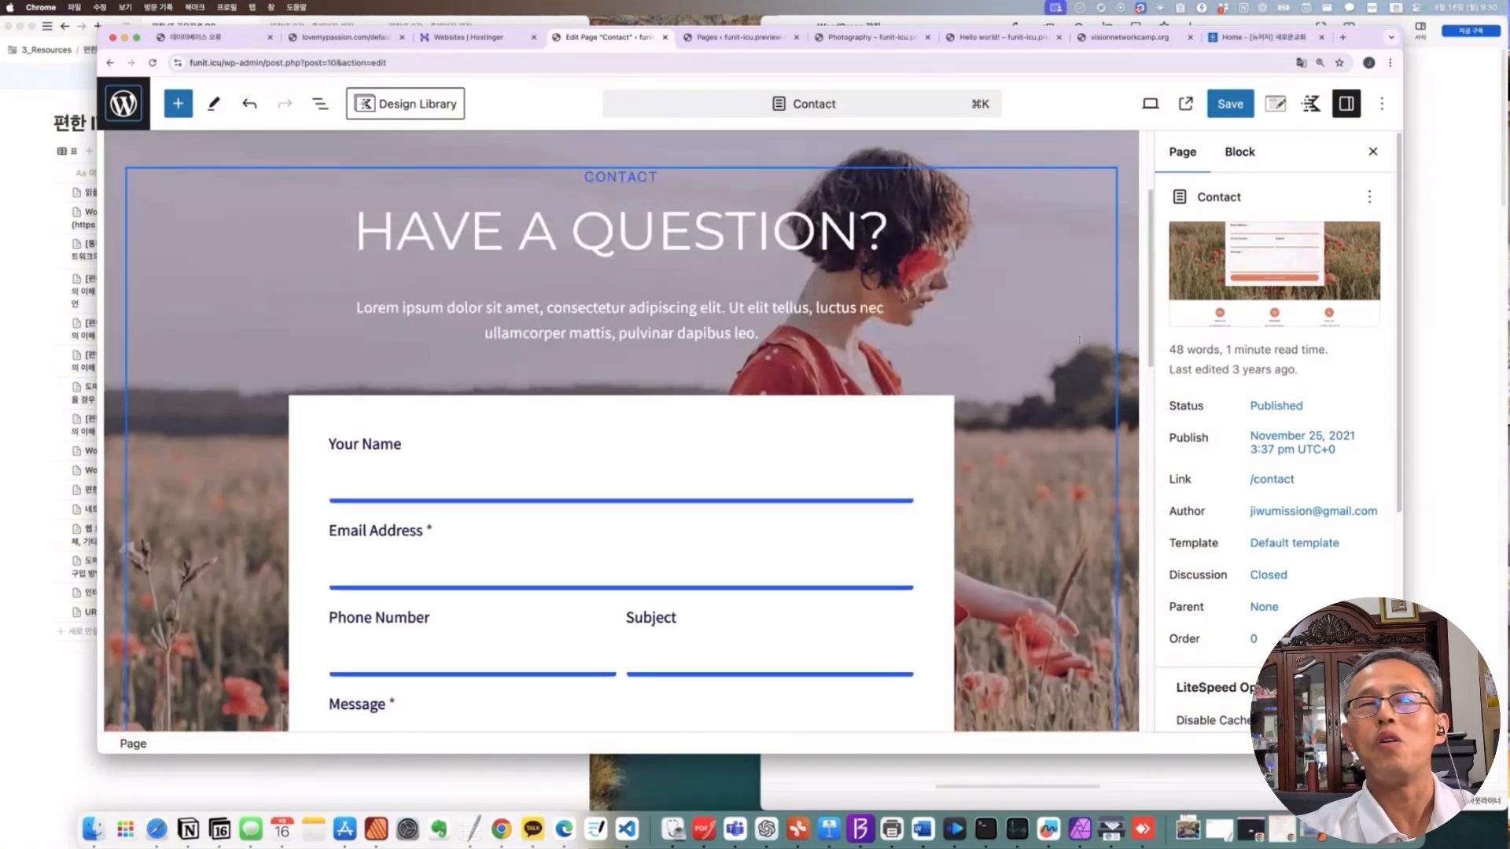
left_click(124, 103)
left_click(326, 425)
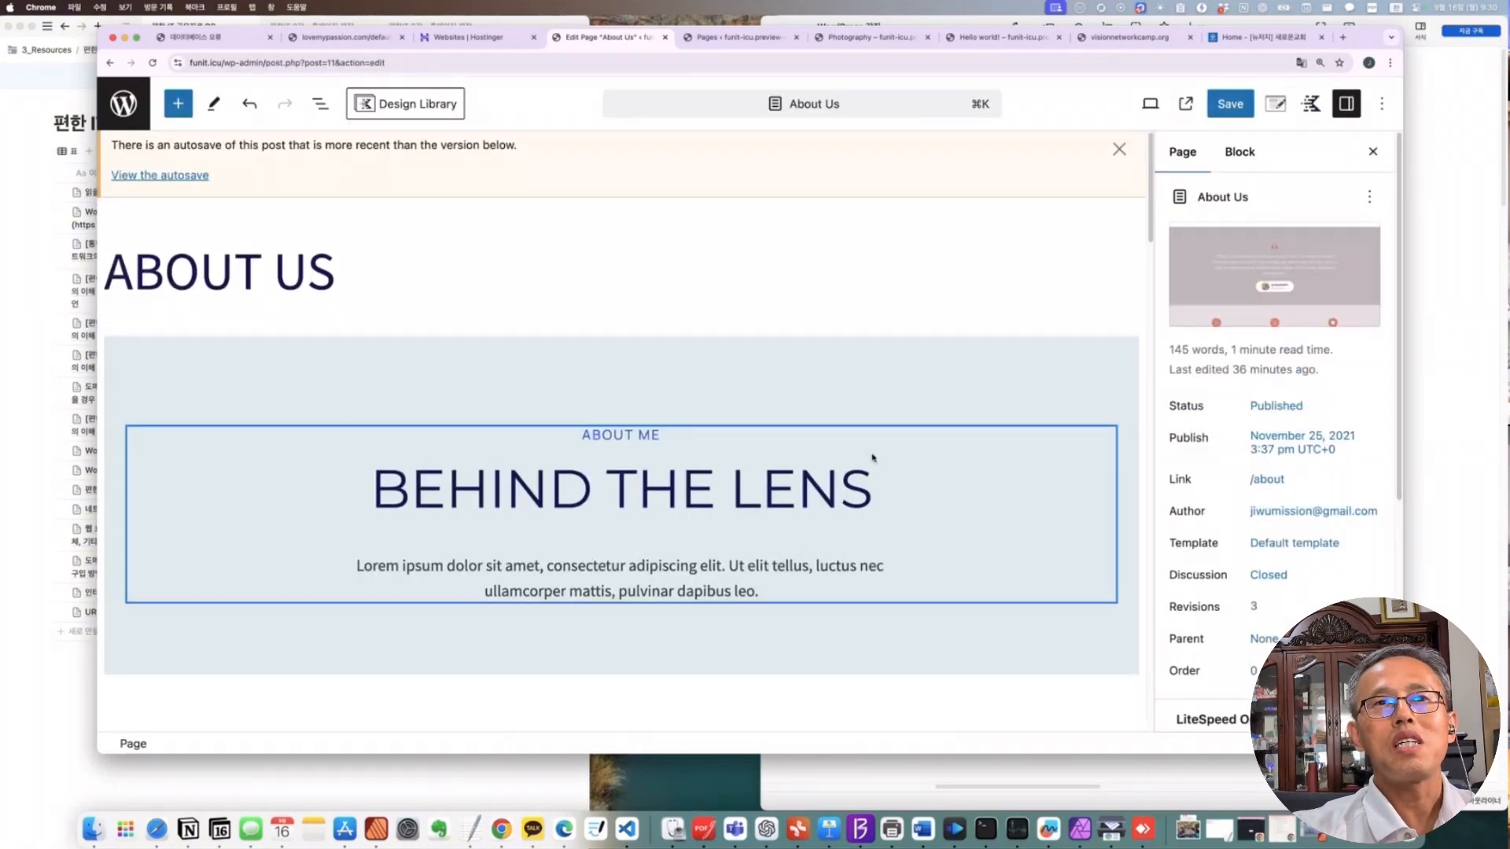
Delete the two-column "I'm passionate about photography" row from the About Us page
scroll(872, 454, "down", 5)
scroll(872, 453, "down", 10)
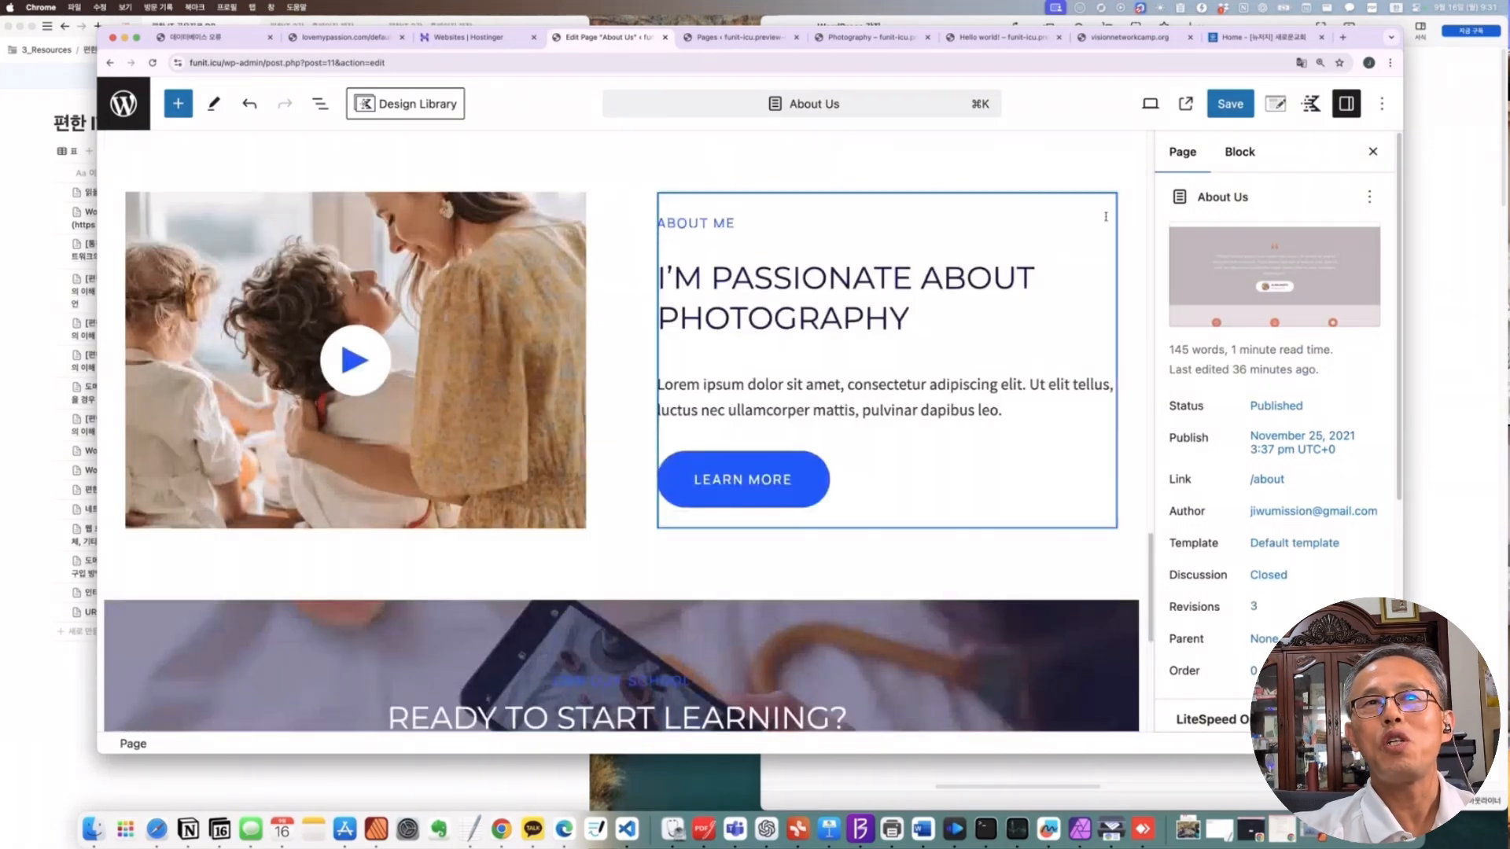
left_click(668, 169)
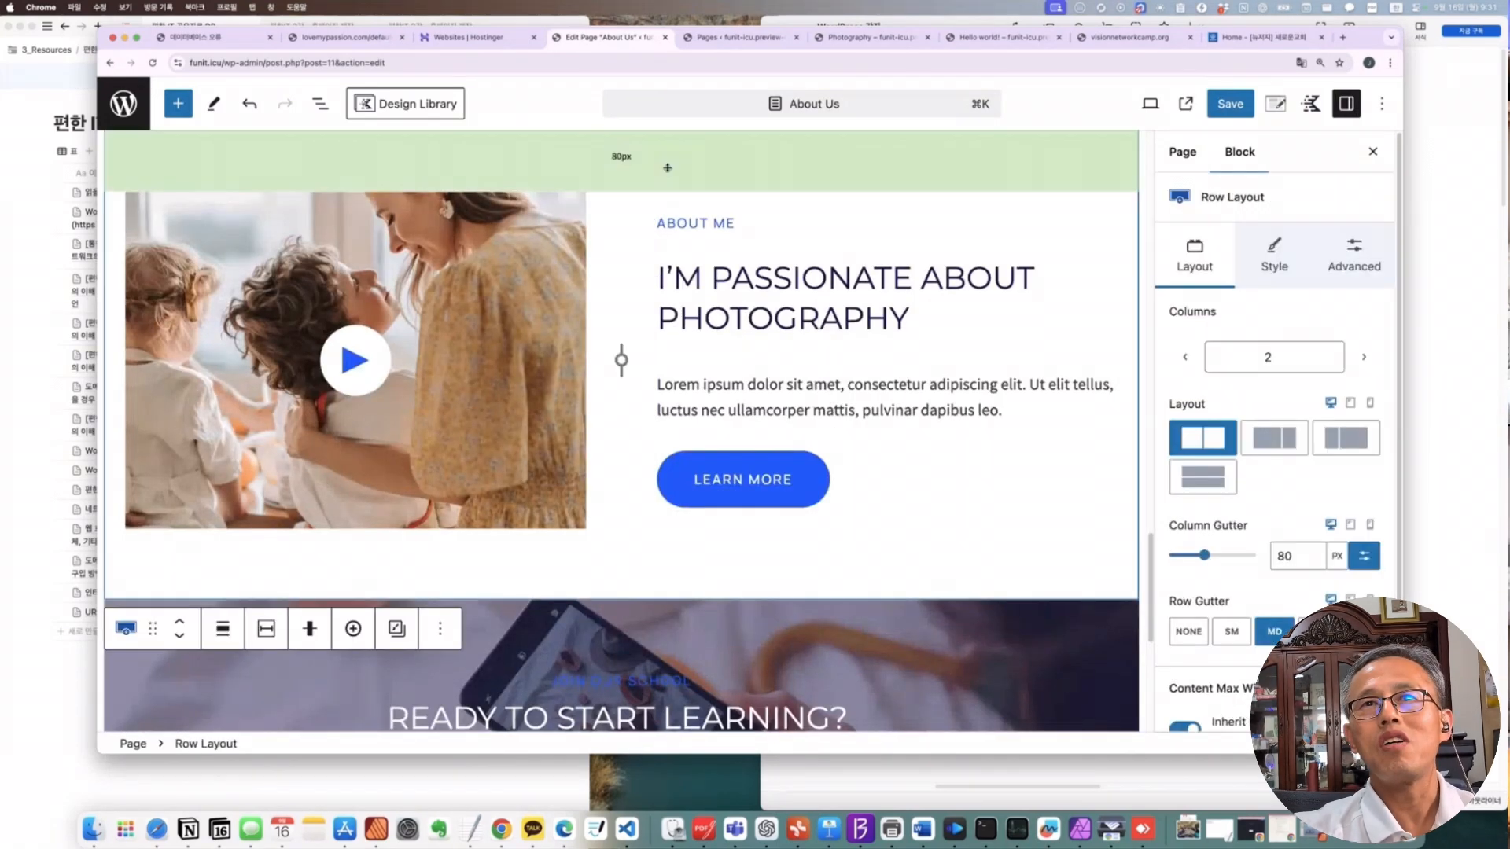
scroll(319, 318, "up", 2)
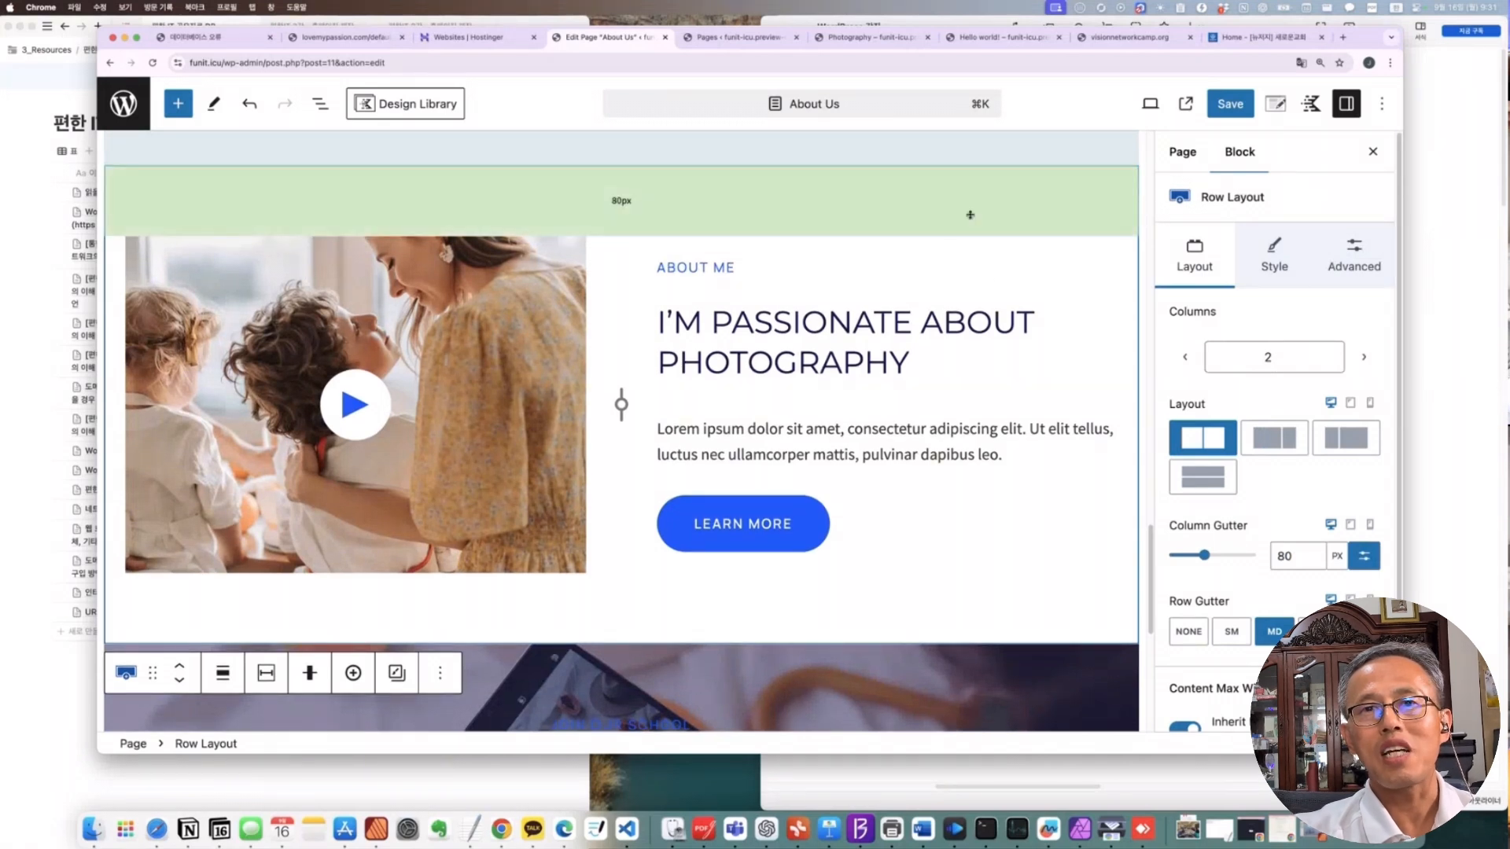
scroll(163, 270, "up", 1)
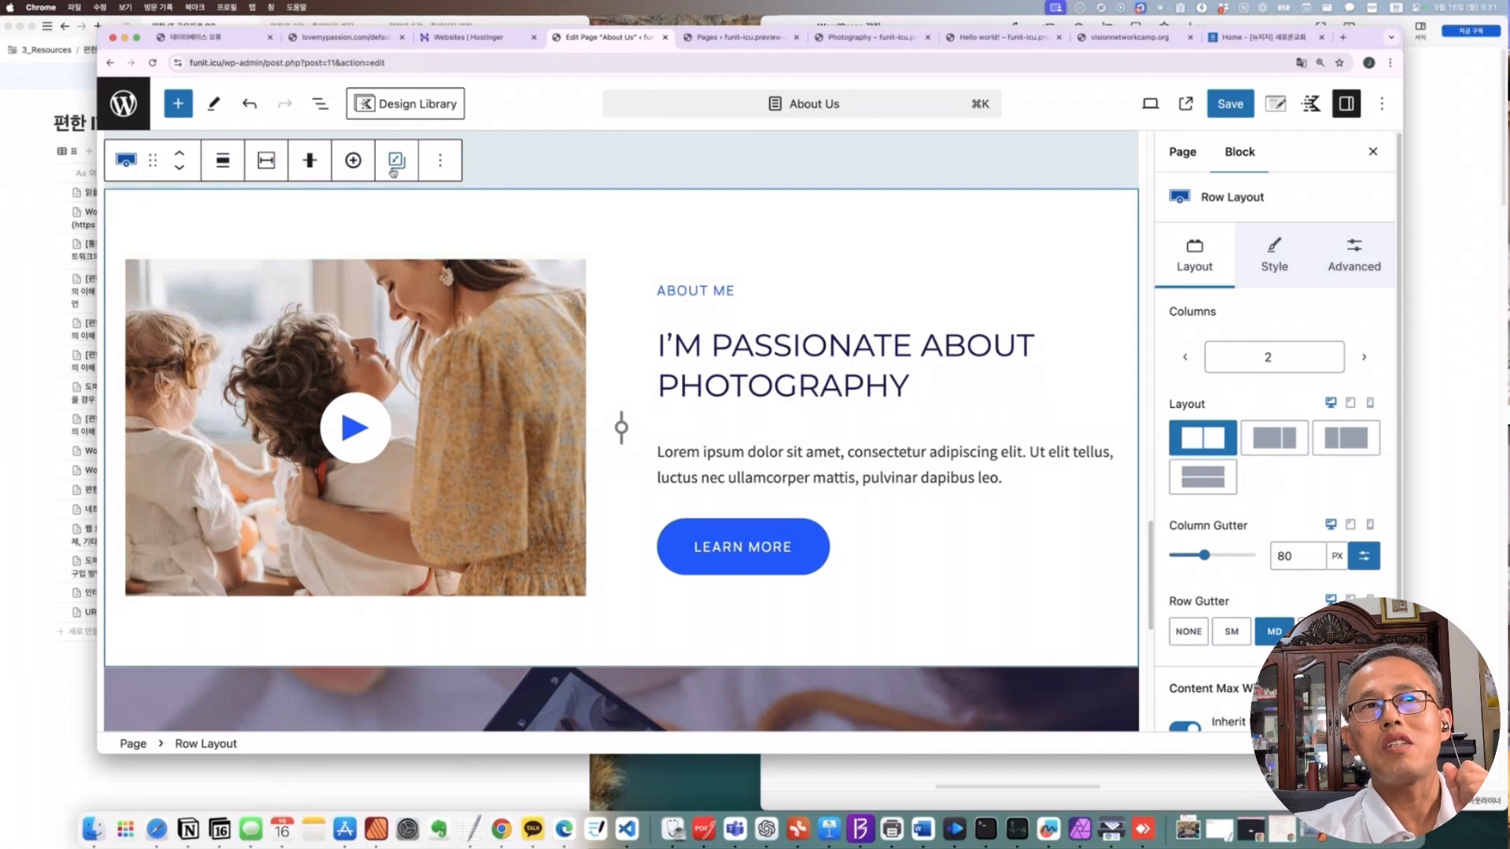
left_click(443, 161)
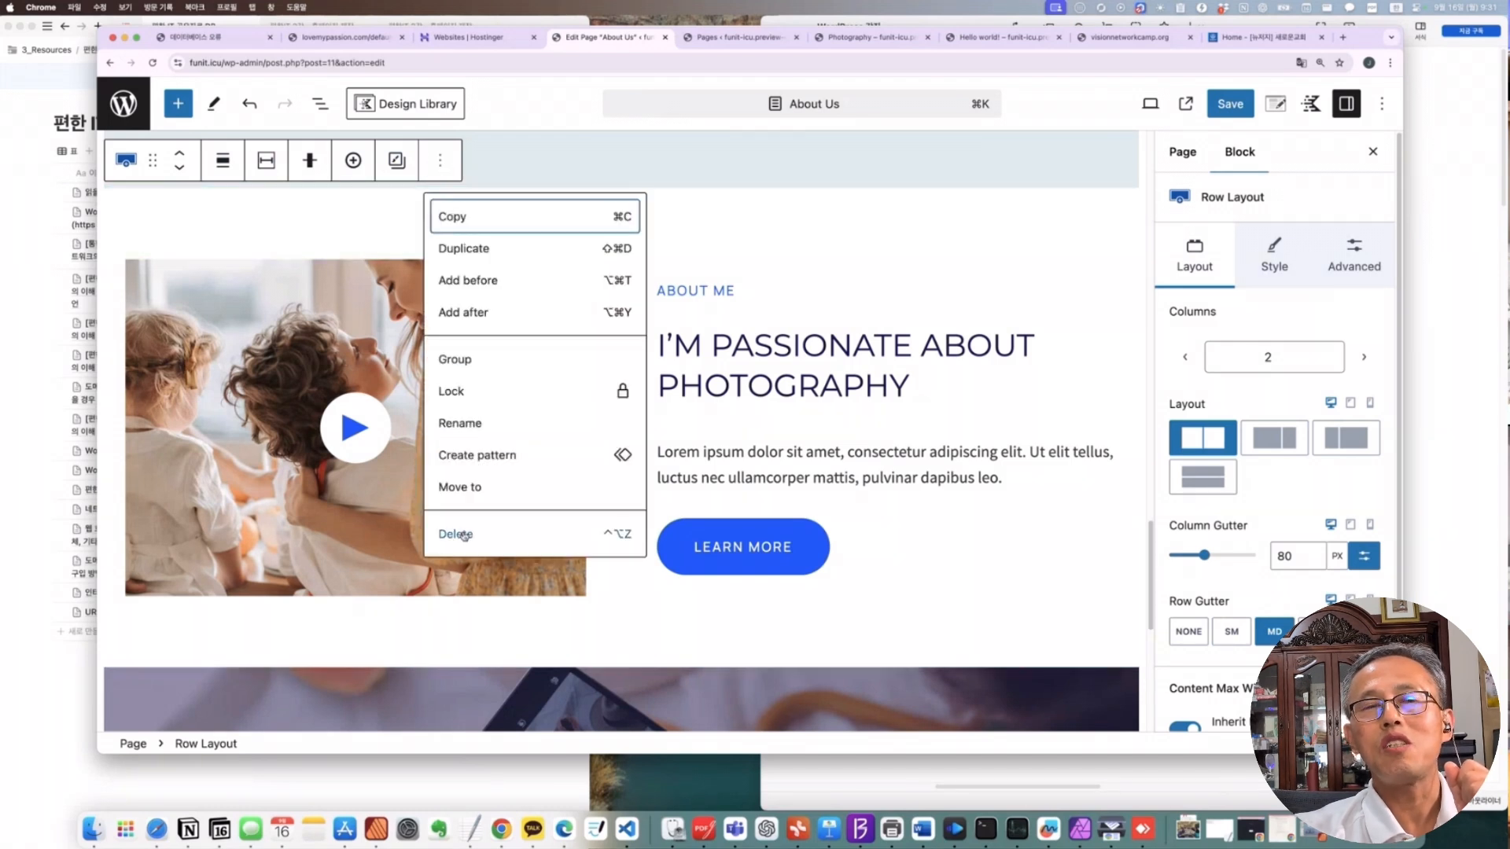
left_click(456, 534)
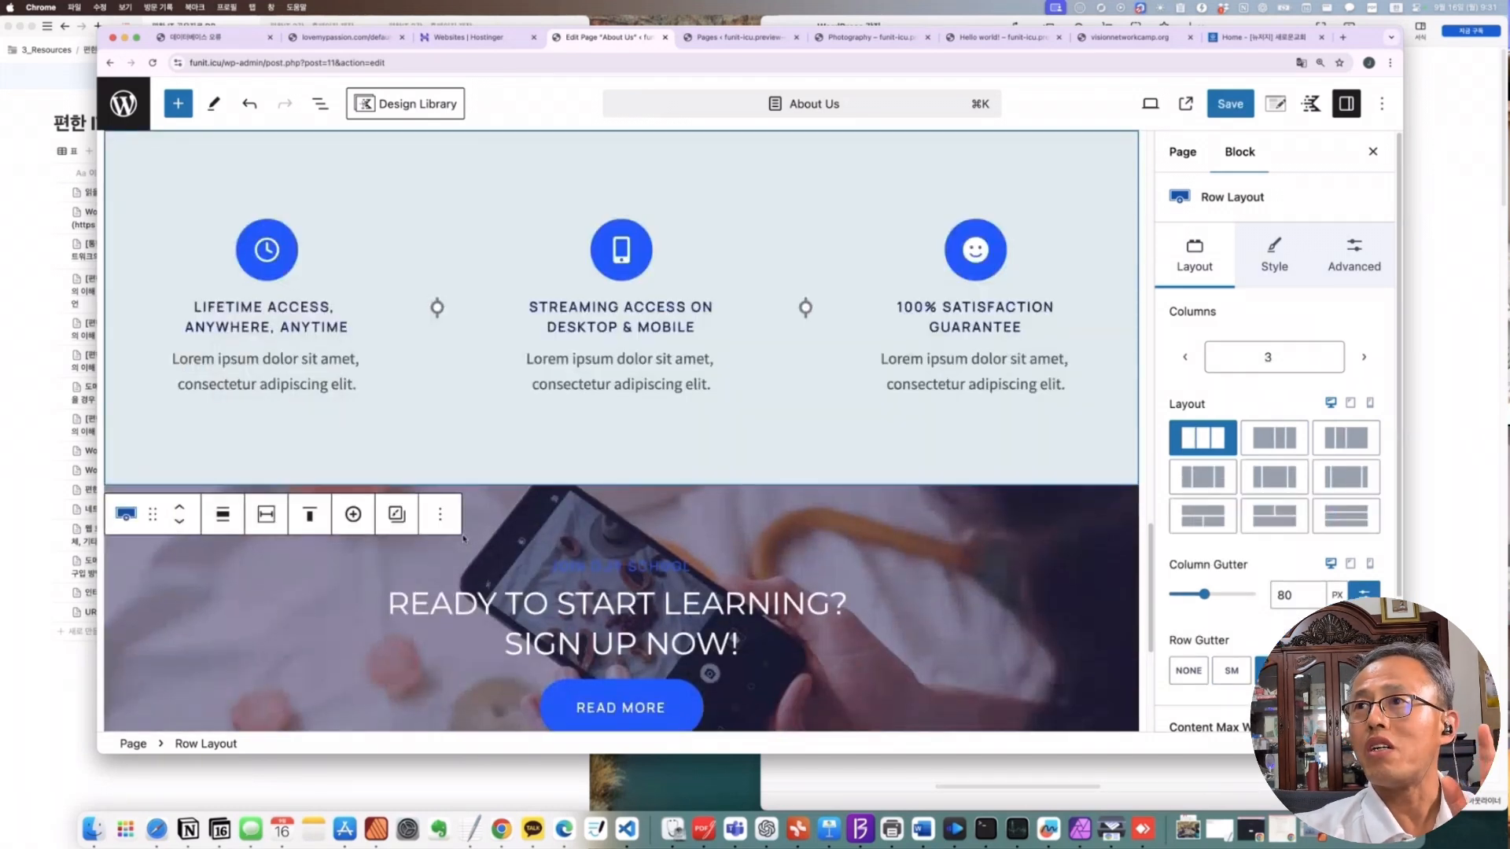
Review the remaining About Us sections from the page title down to the "Ready to start learning?" banner
scroll(464, 539, "up", 10)
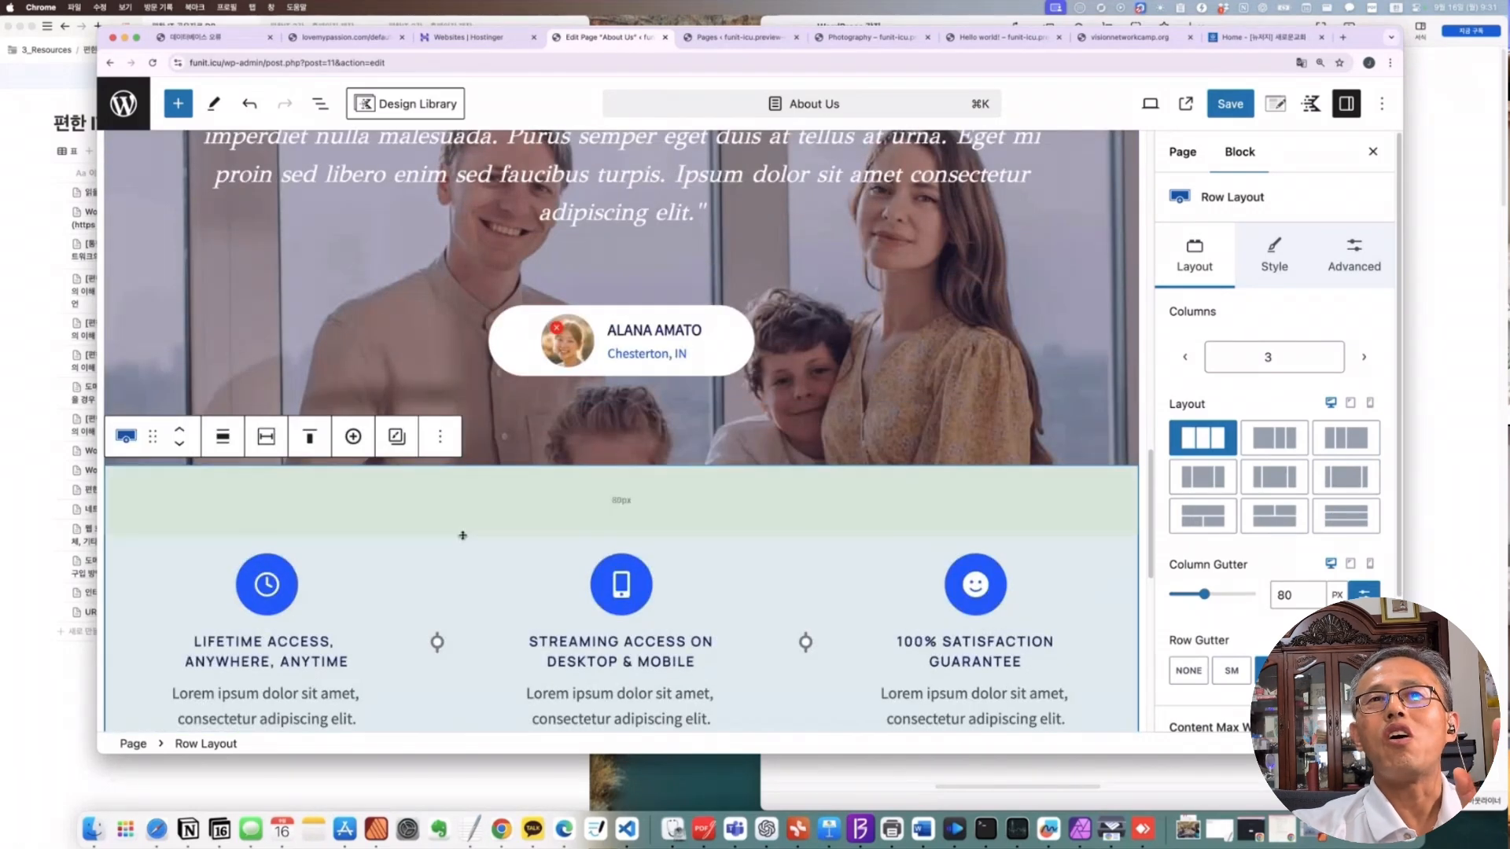
scroll(468, 543, "up", 10)
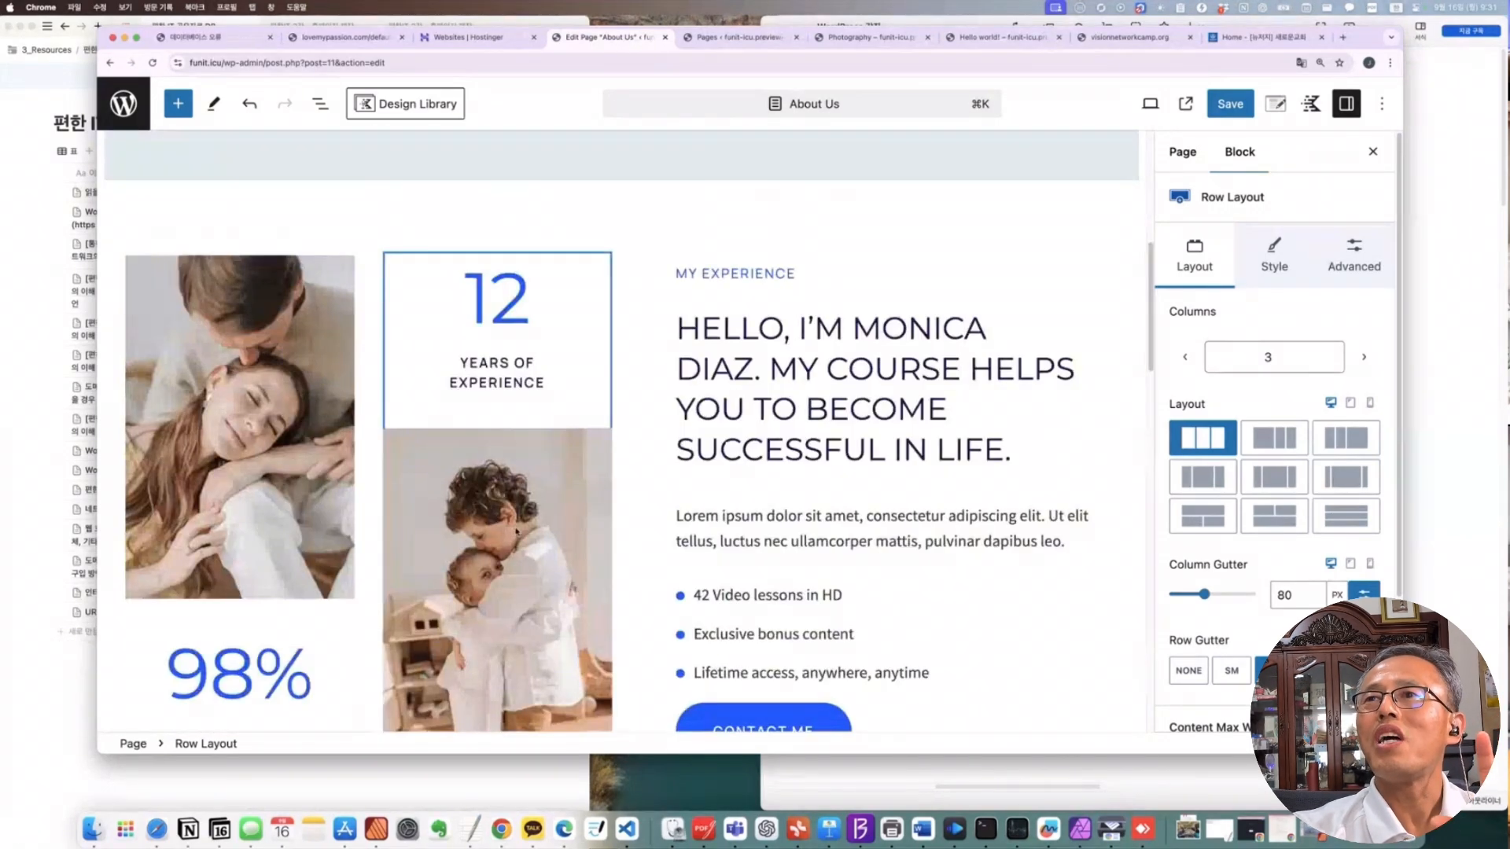
scroll(533, 517, "up", 8)
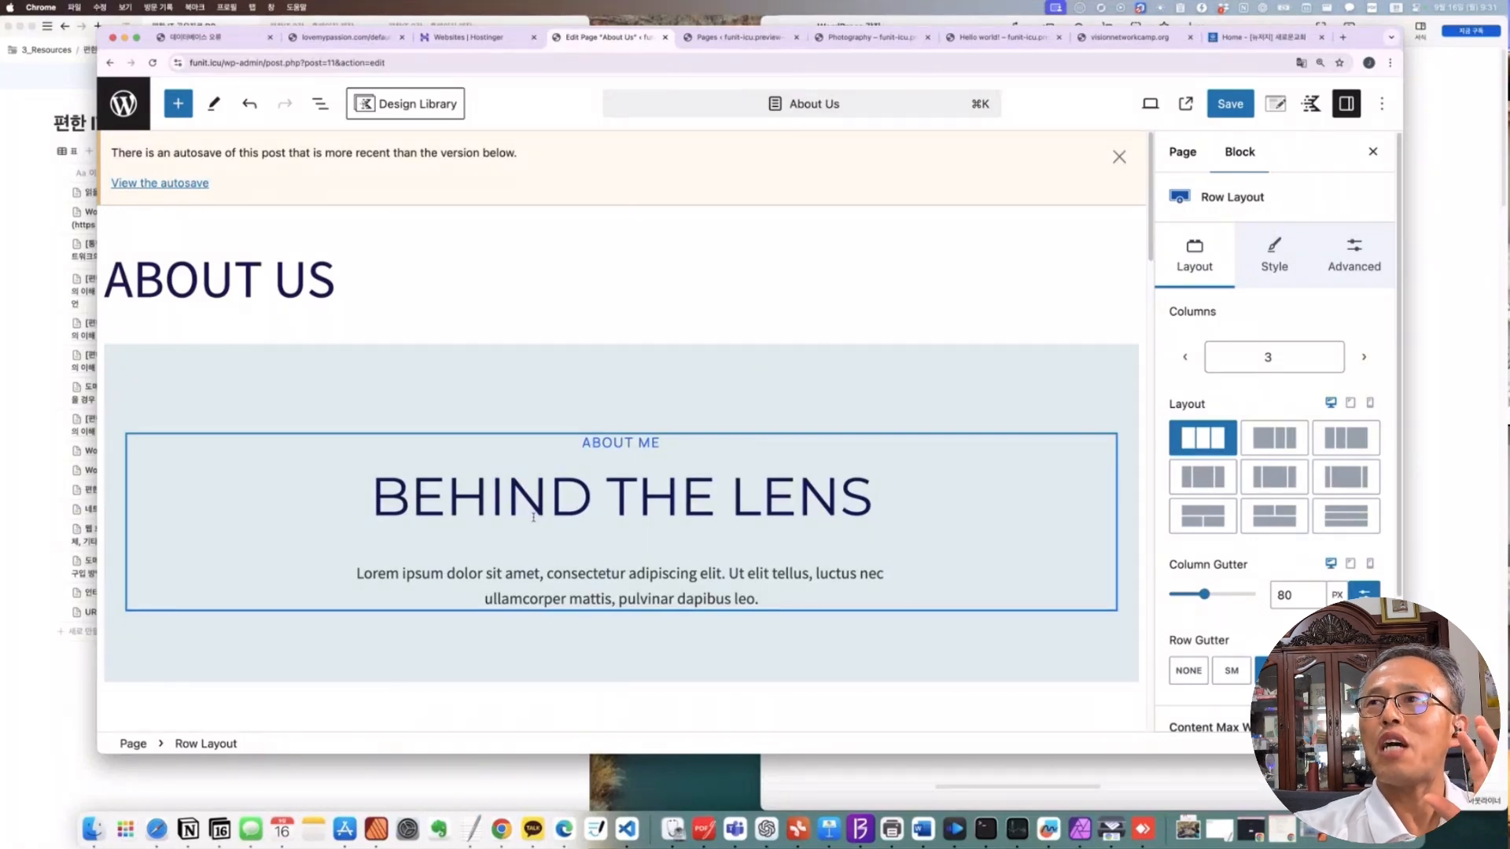
scroll(534, 516, "down", 10)
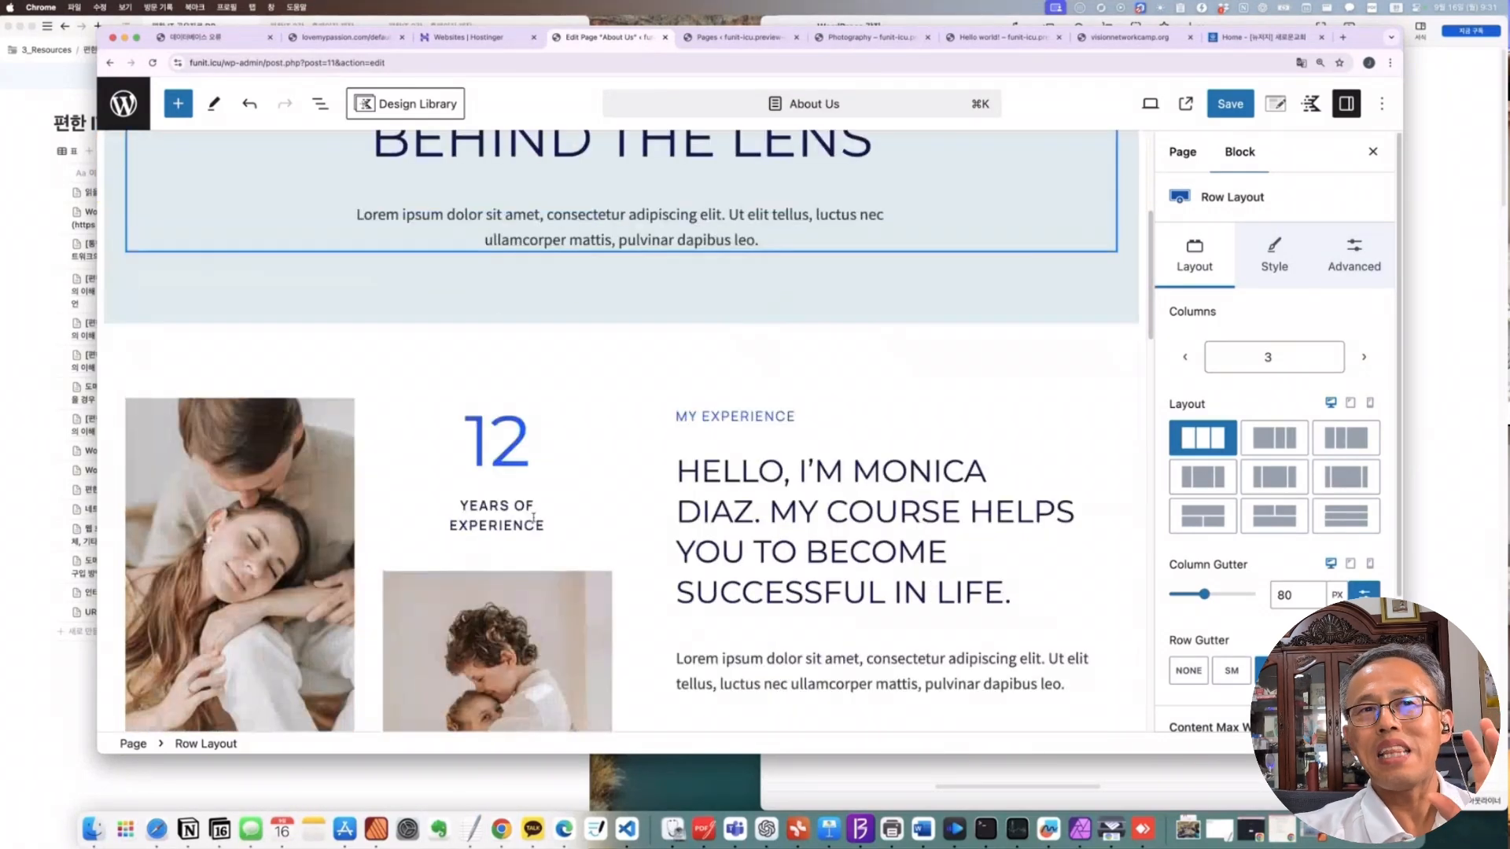
scroll(534, 516, "down", 15)
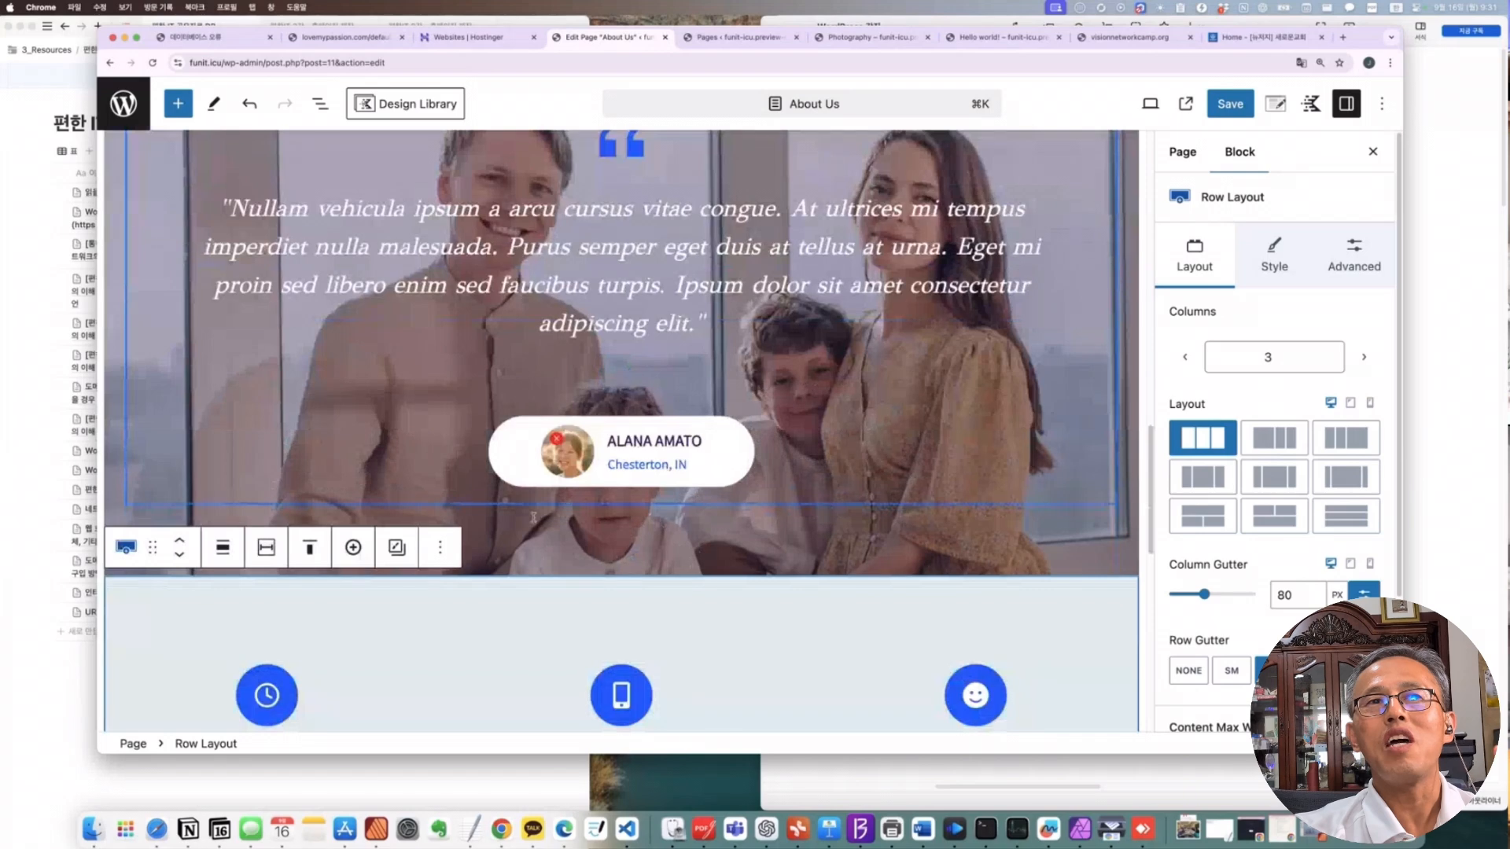
scroll(533, 517, "down", 5)
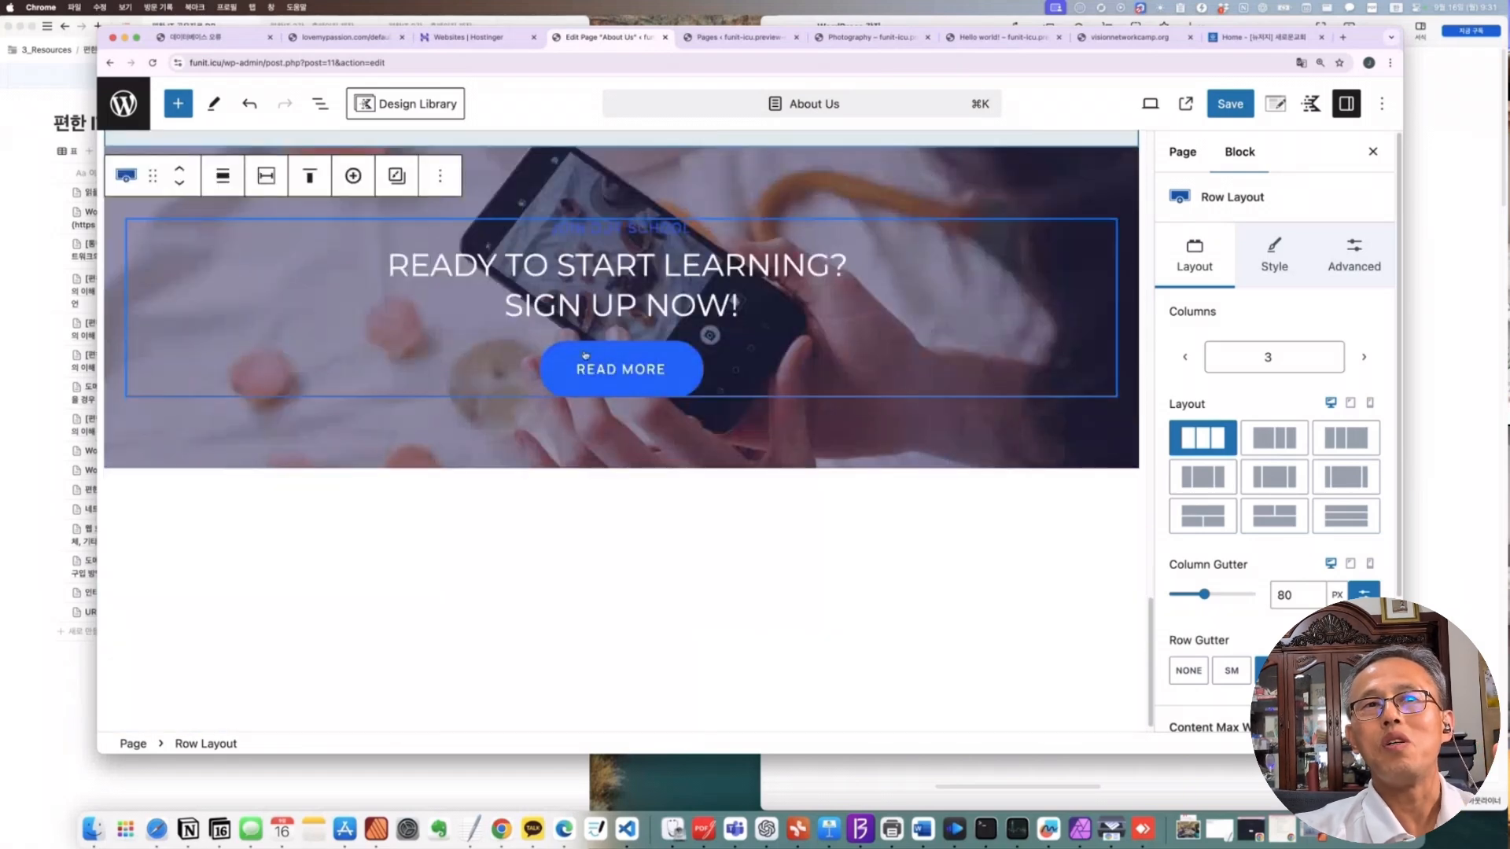
scroll(586, 355, "up", 15)
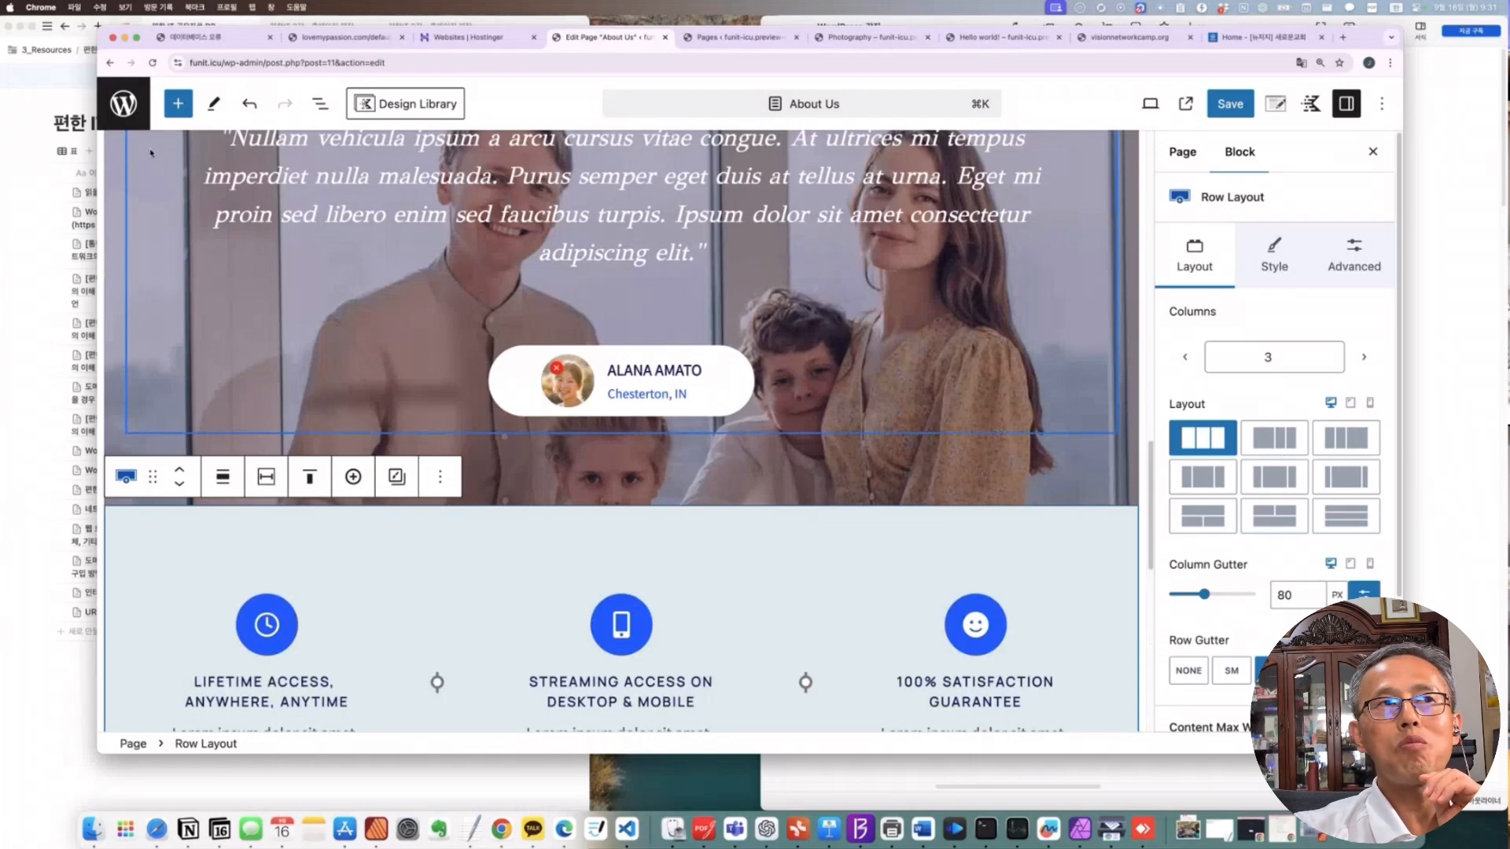
left_click(178, 103)
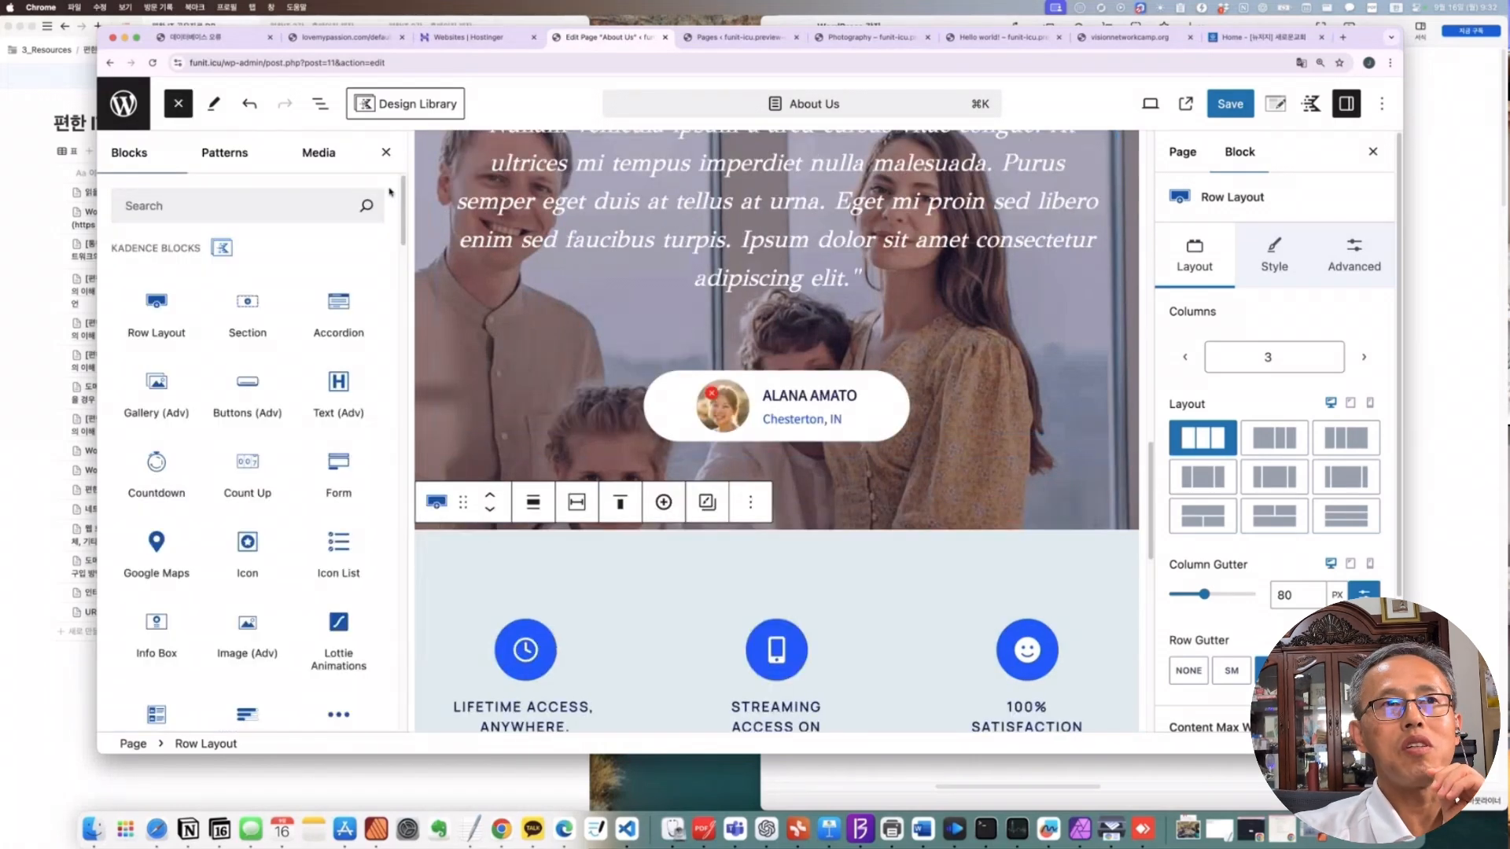
left_click(385, 151)
Add an empty block directly after the testimonial row with the family photo background
scroll(515, 236, "up", 4)
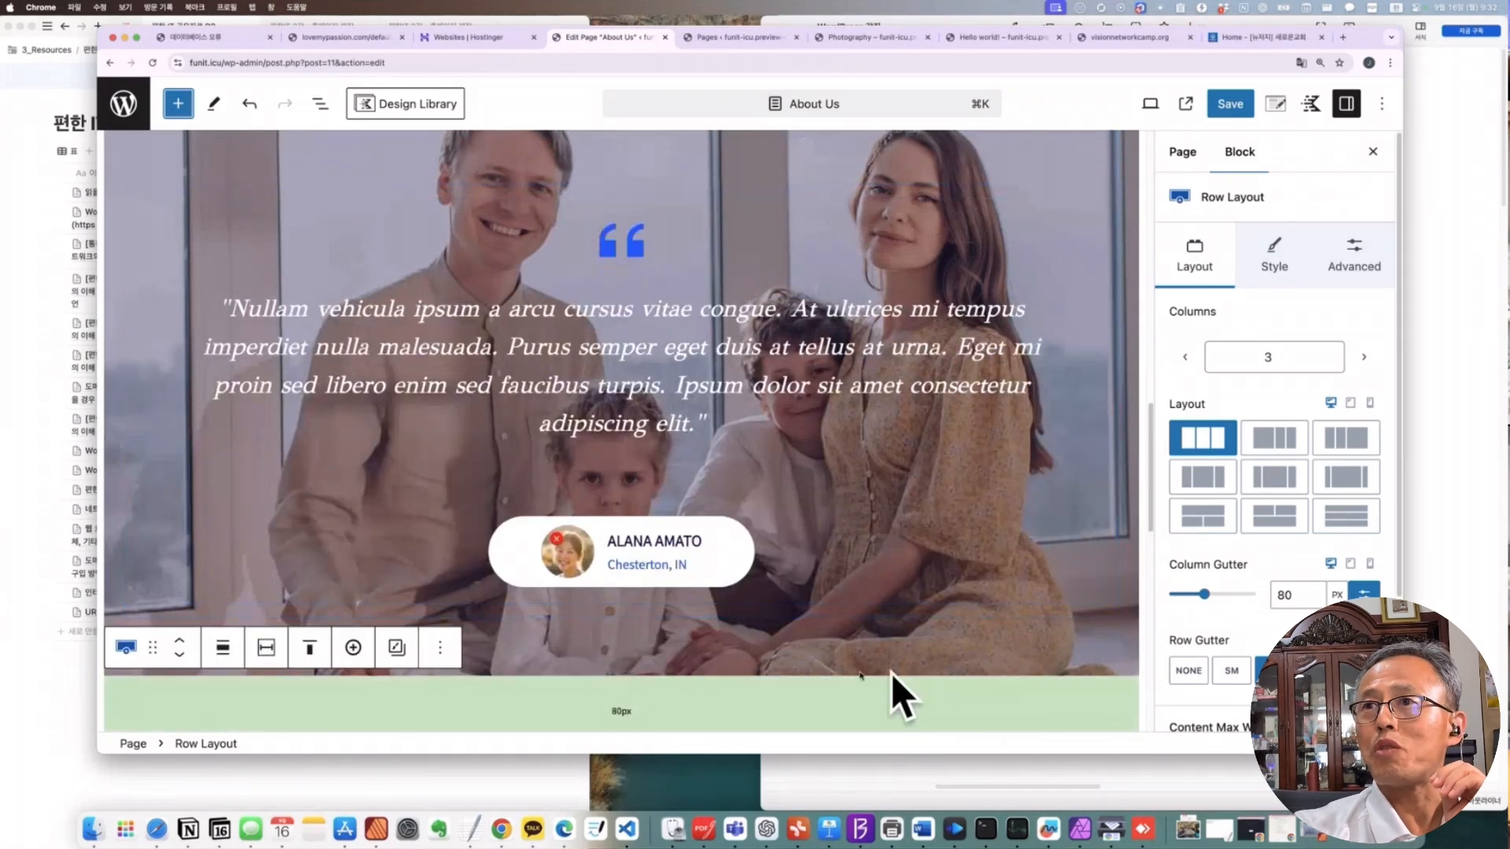
scroll(775, 673, "up", 3)
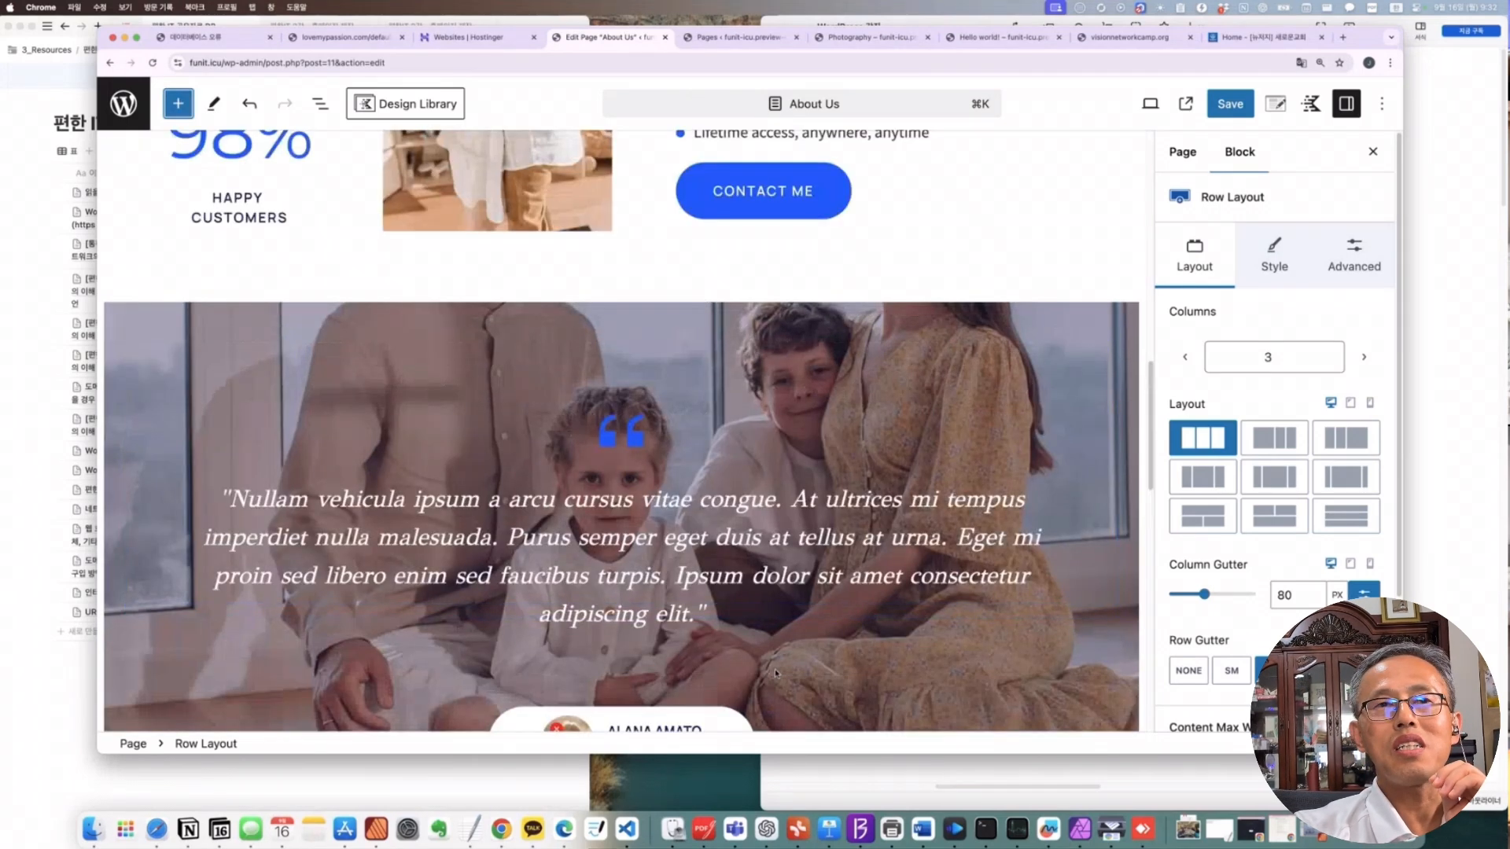
left_click(132, 322)
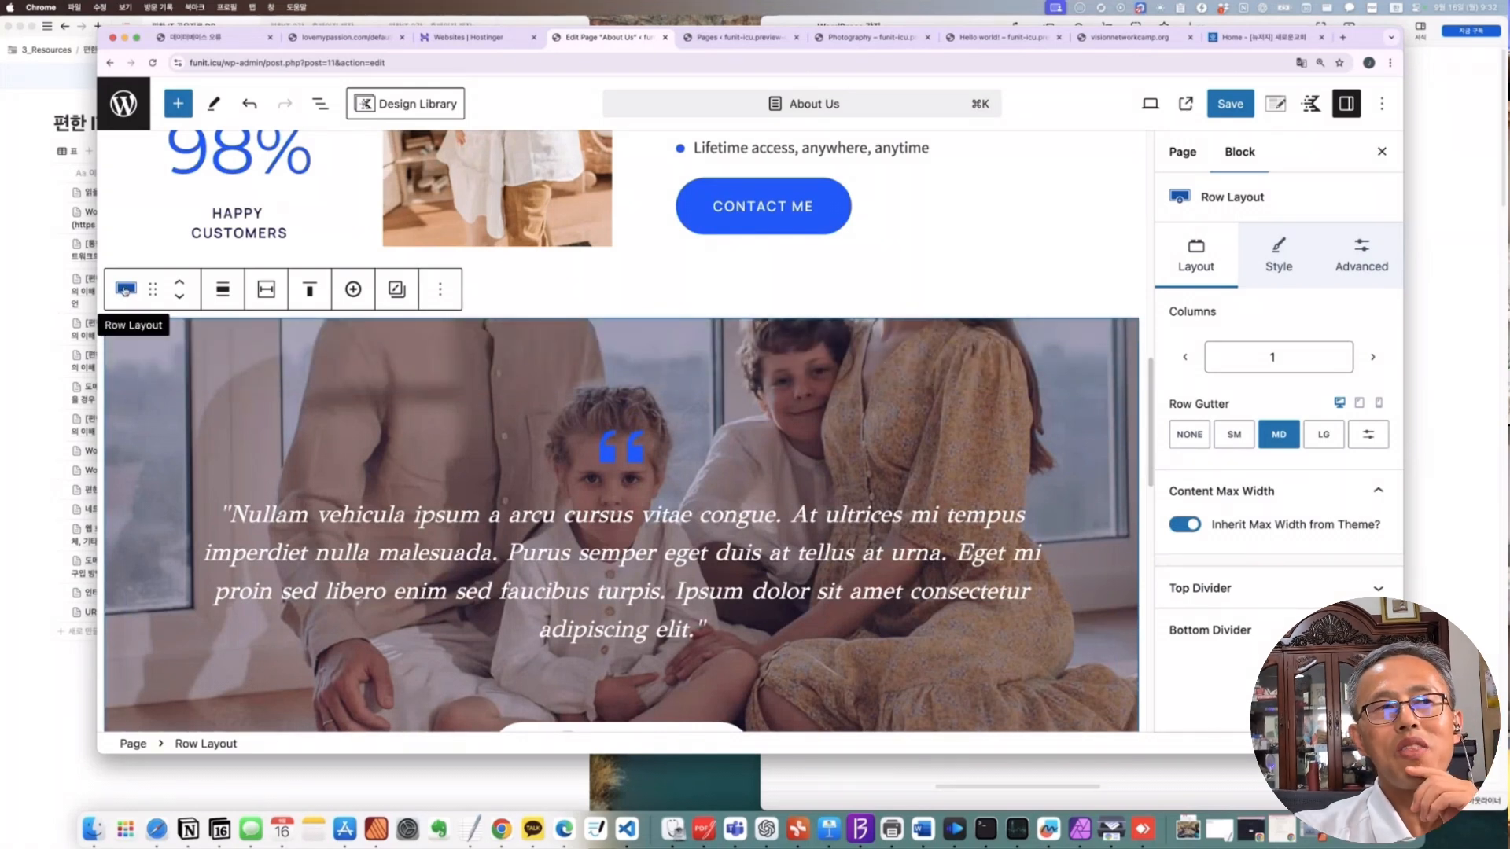
left_click(441, 289)
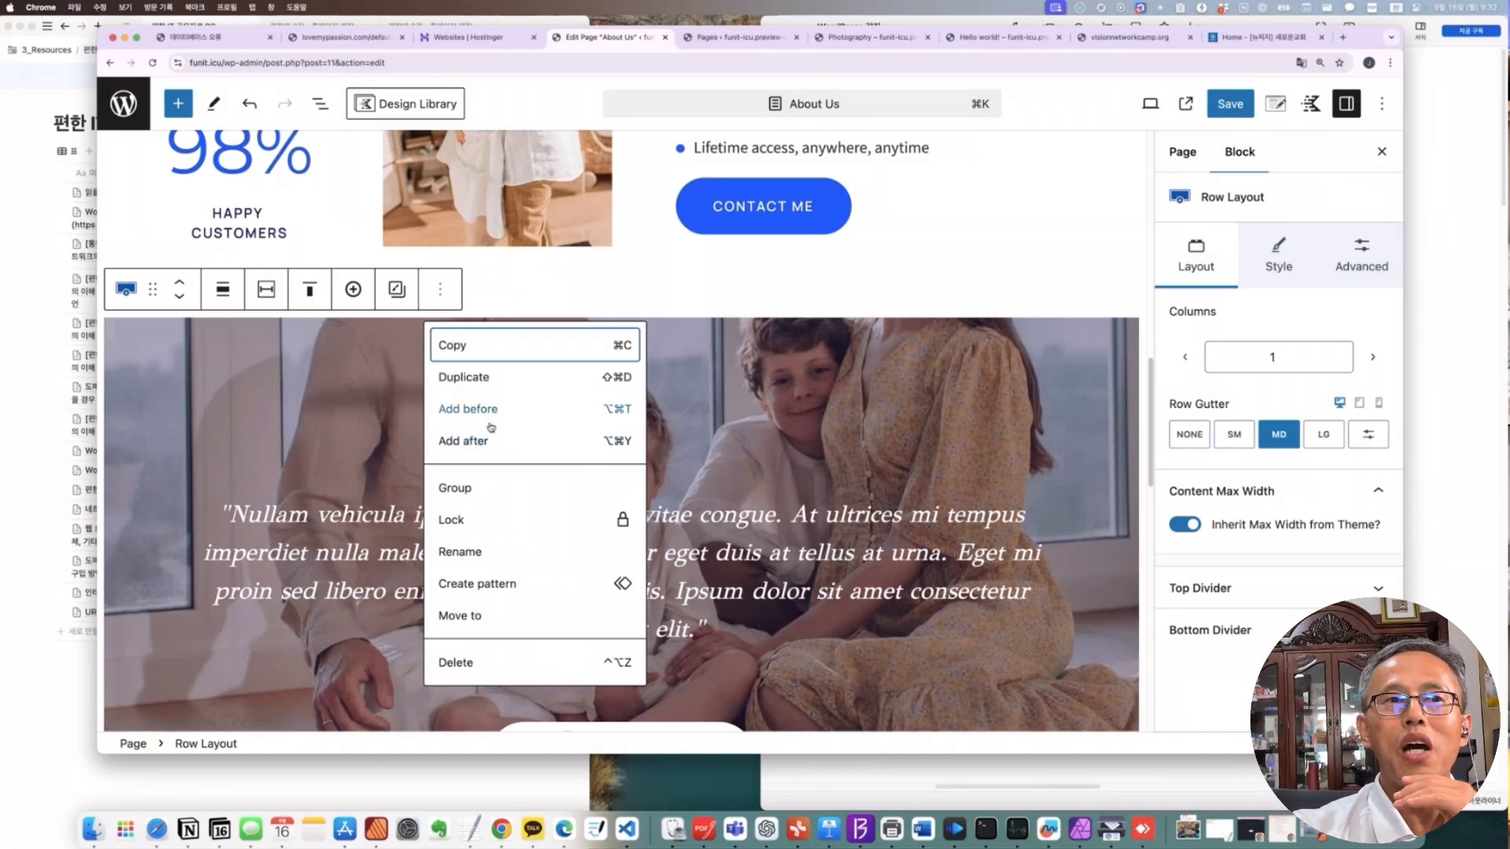
left_click(466, 440)
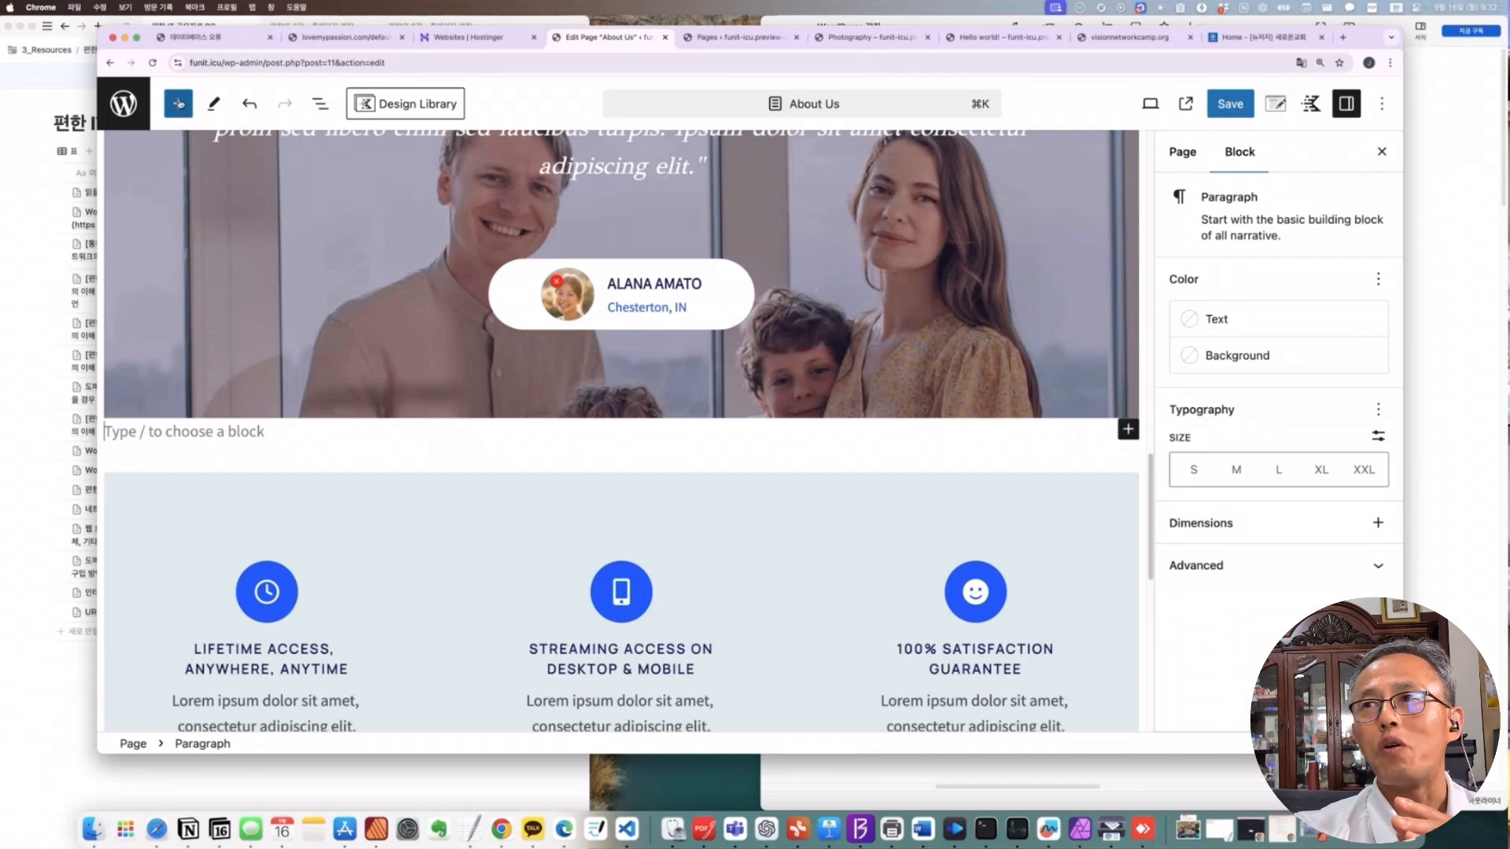
Browse the Kadence, design, widget and theme blocks available for the empty block below the testimonial
left_click(1128, 430)
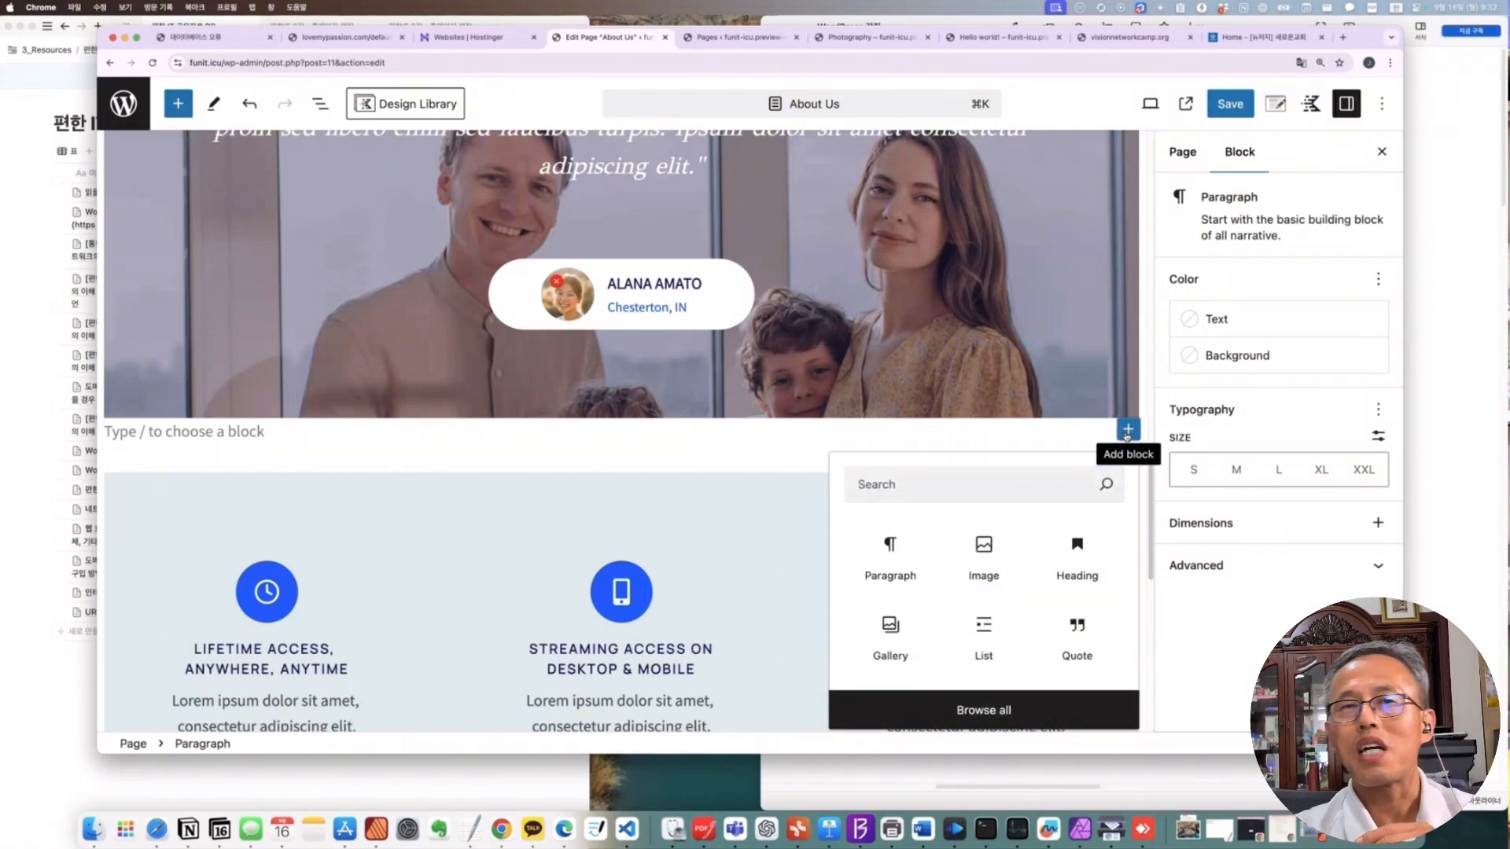
left_click(1128, 430)
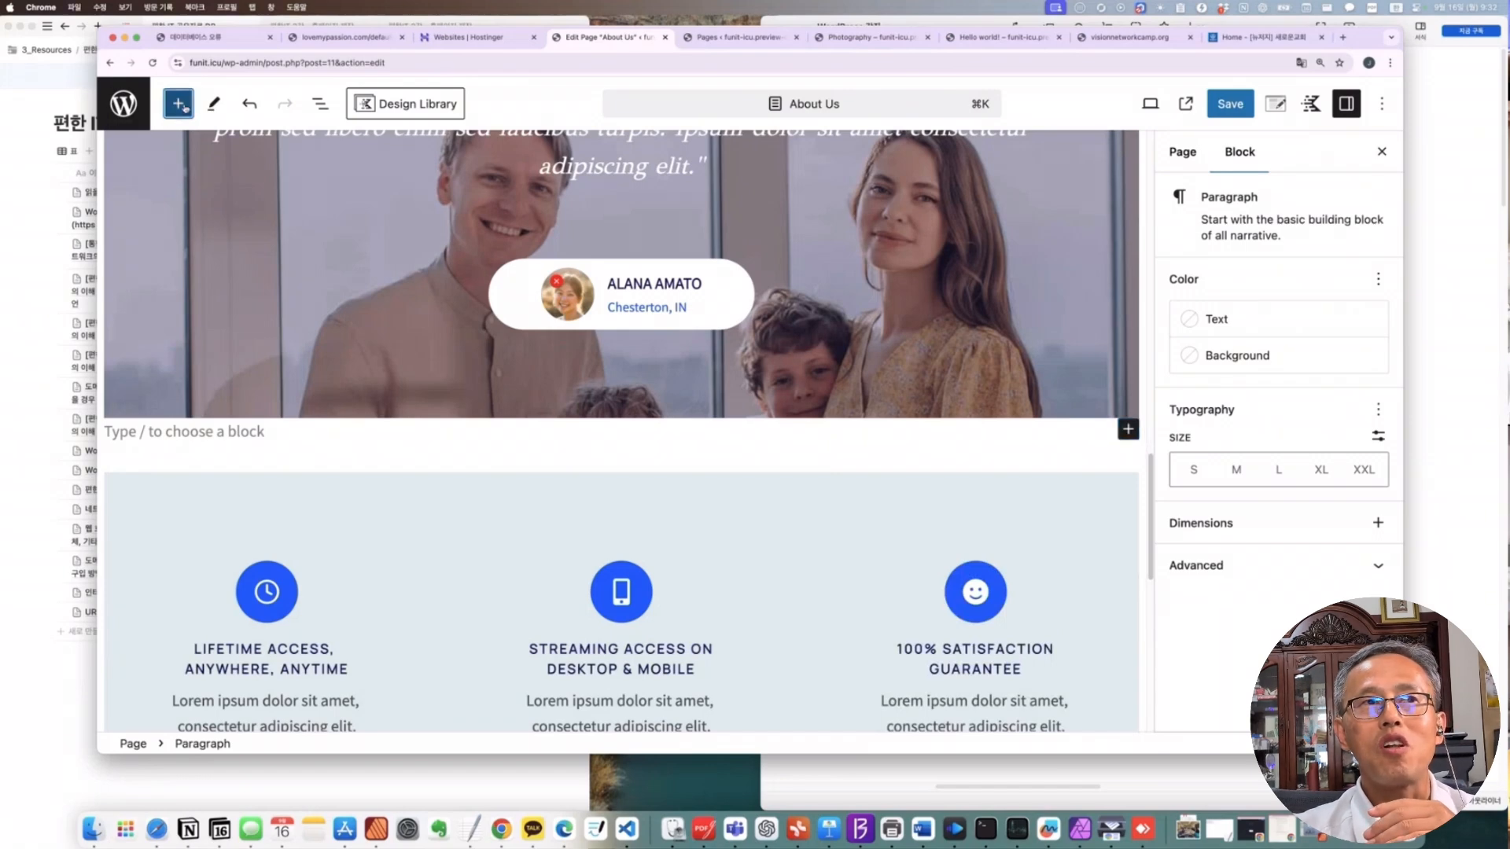
left_click(180, 105)
scroll(217, 363, "down", 3)
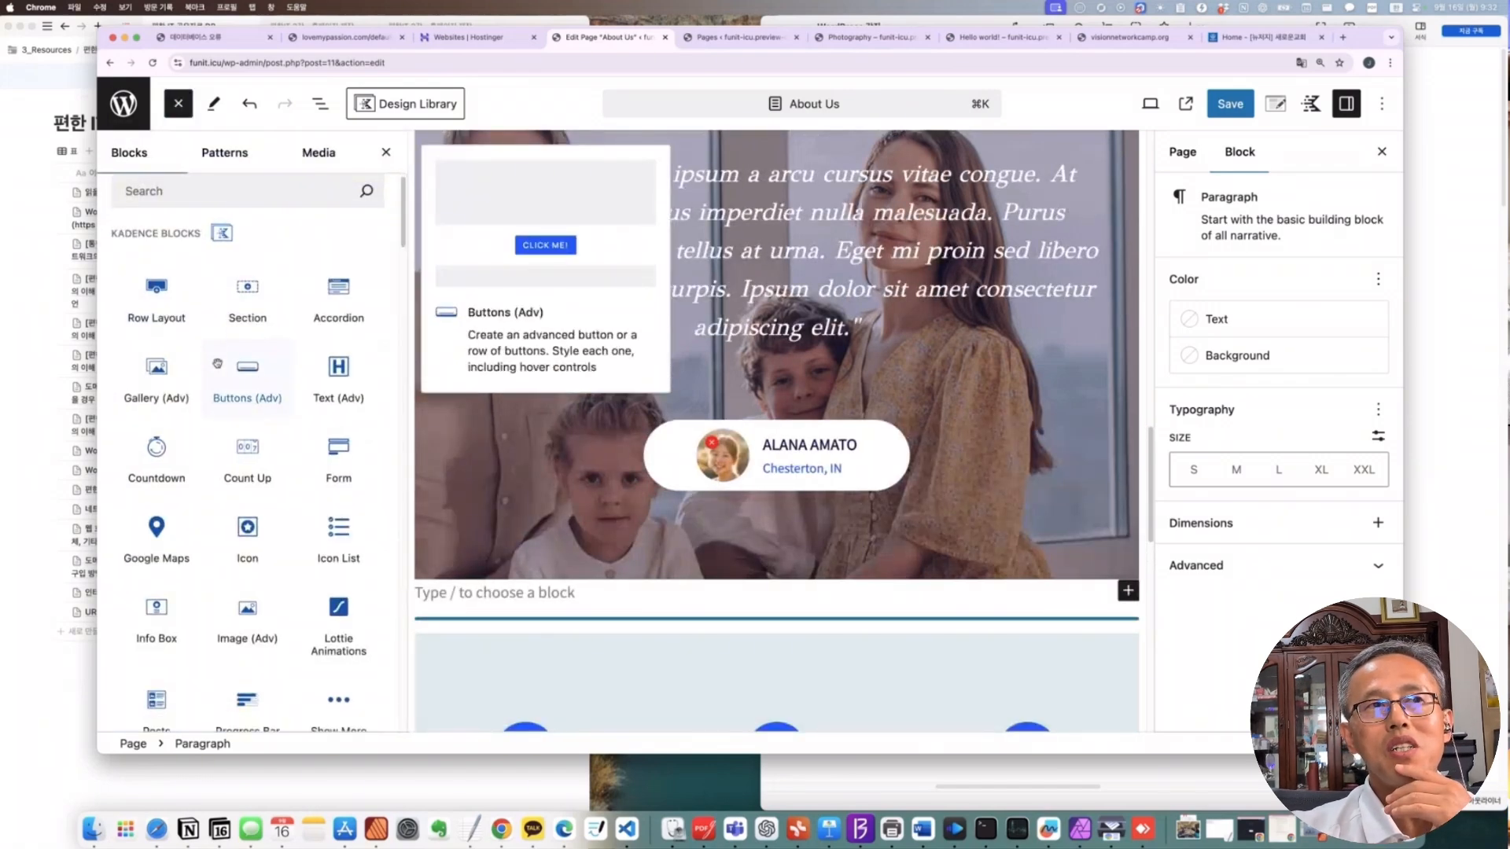
scroll(275, 352, "down", 10)
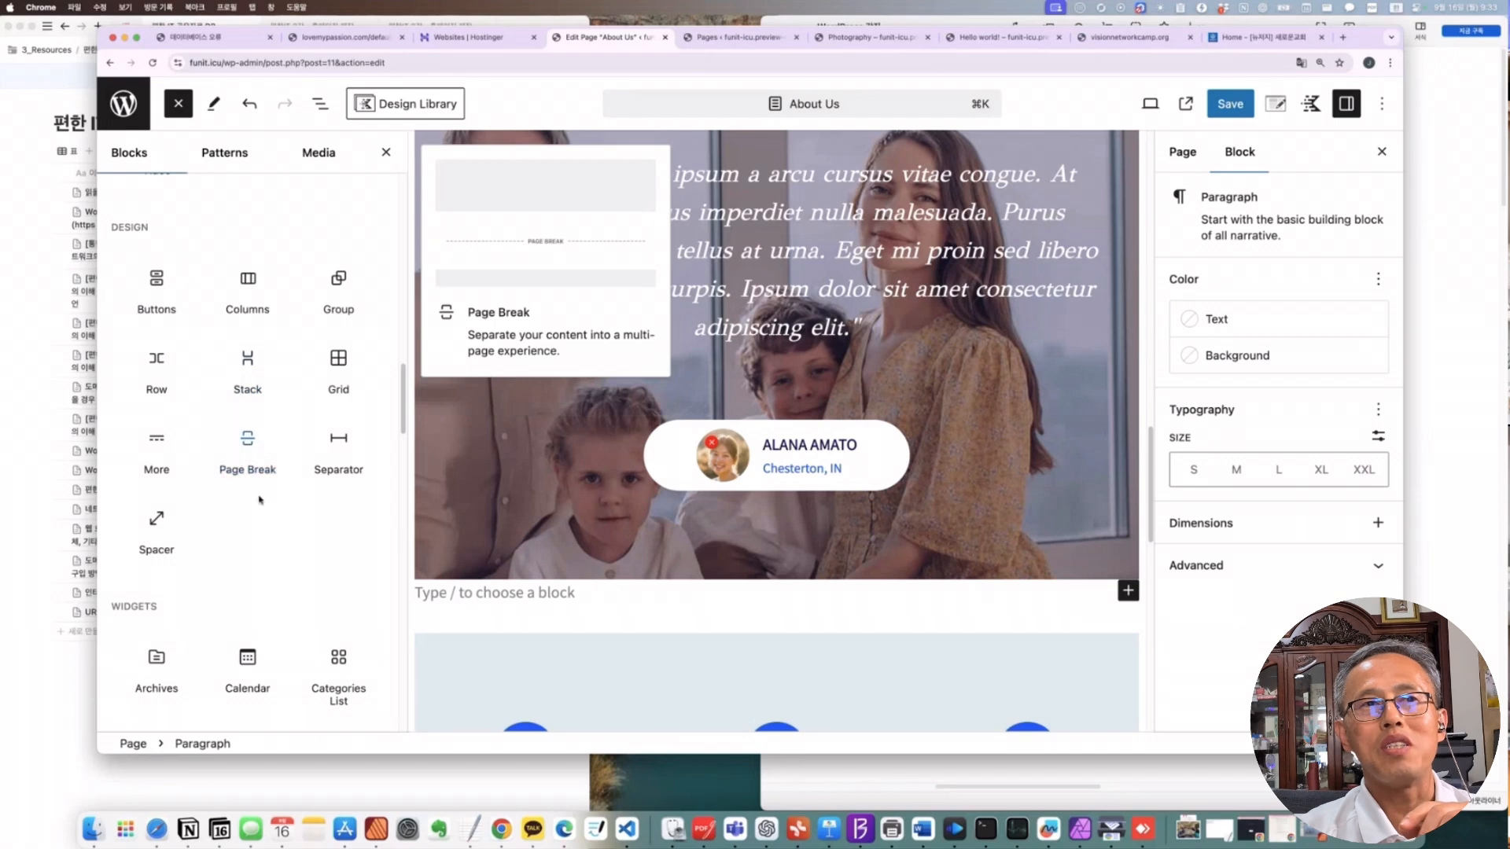
scroll(259, 495, "down", 3)
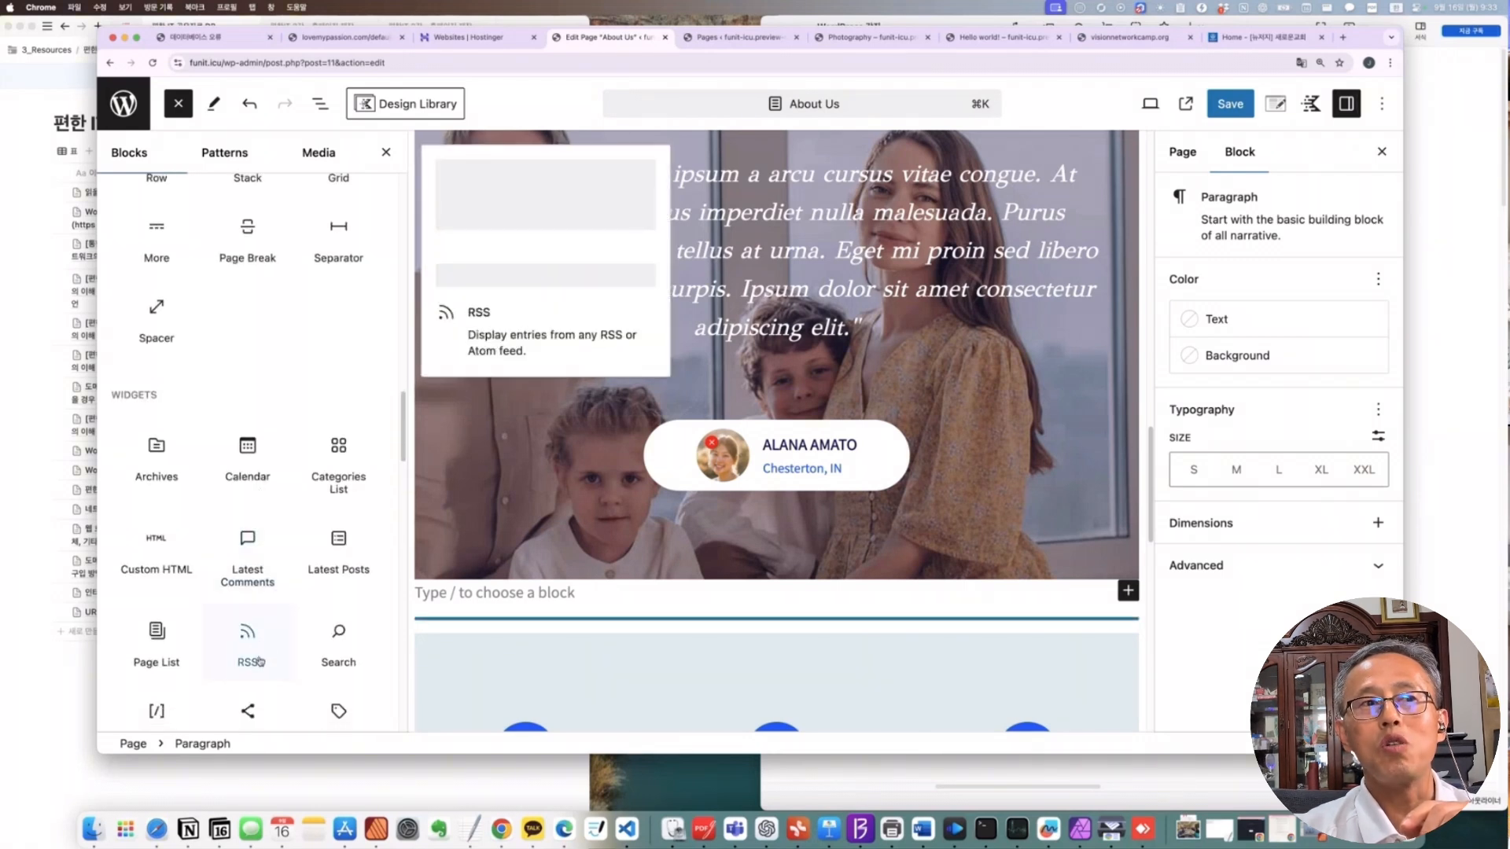
scroll(184, 682, "down", 3)
scroll(184, 682, "down", 5)
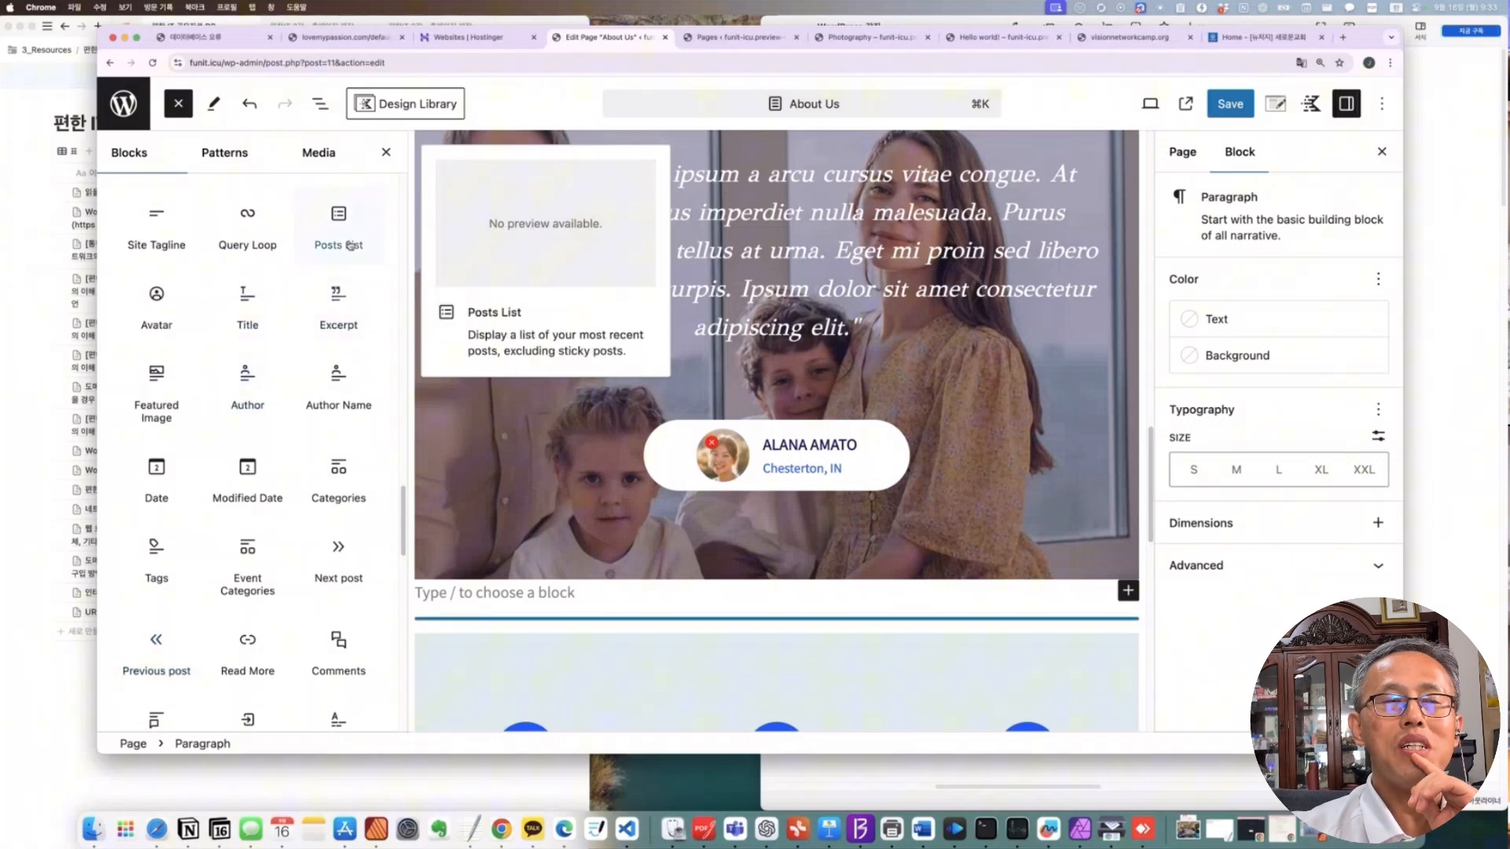
left_click(412, 123)
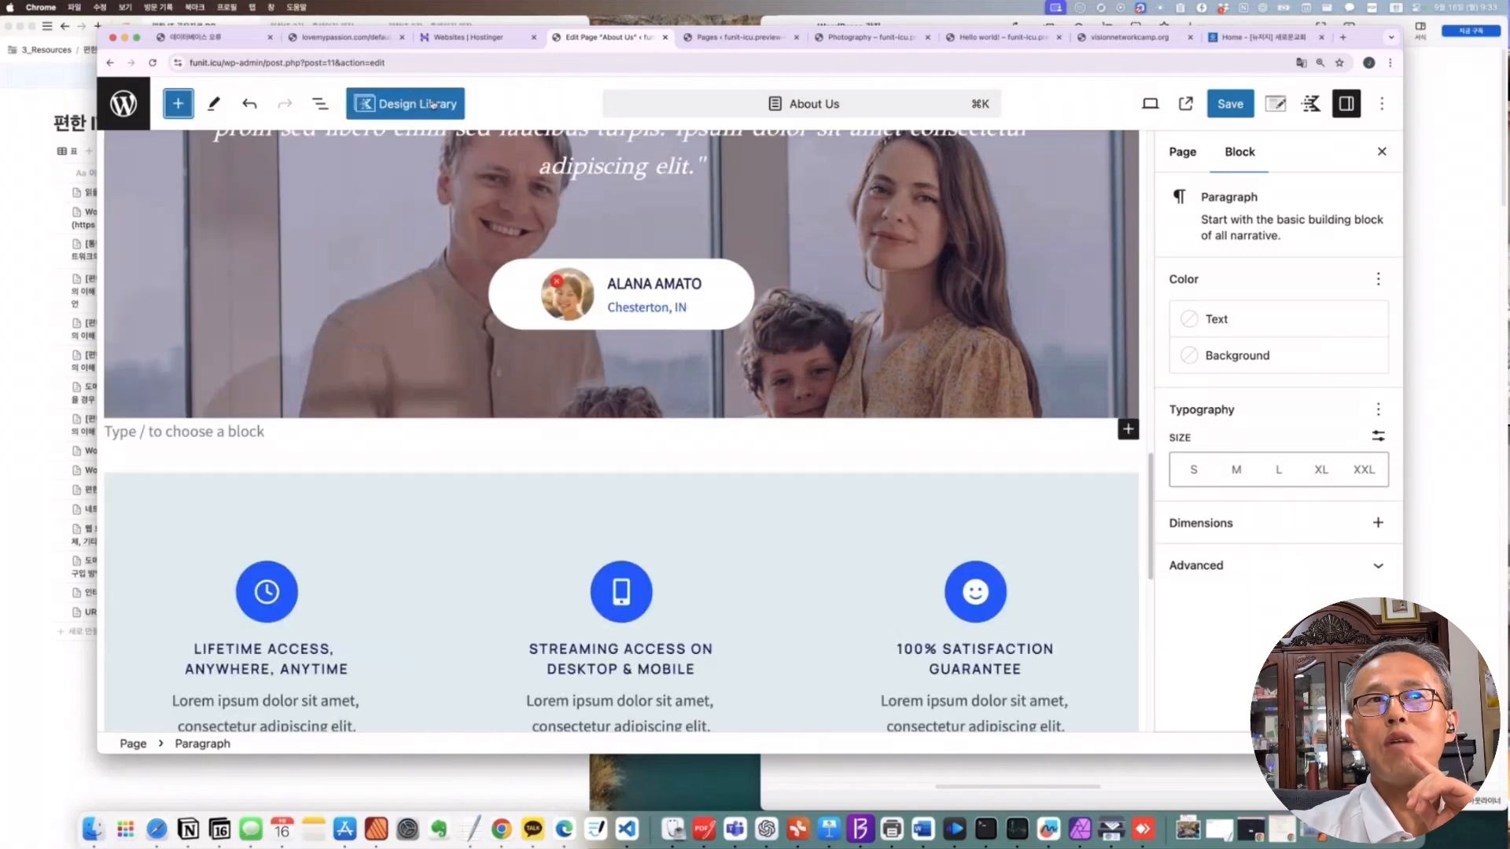
Open the Kadence Design Library and examine the available section patterns, including which ones are free and which require Pro
left_click(415, 107)
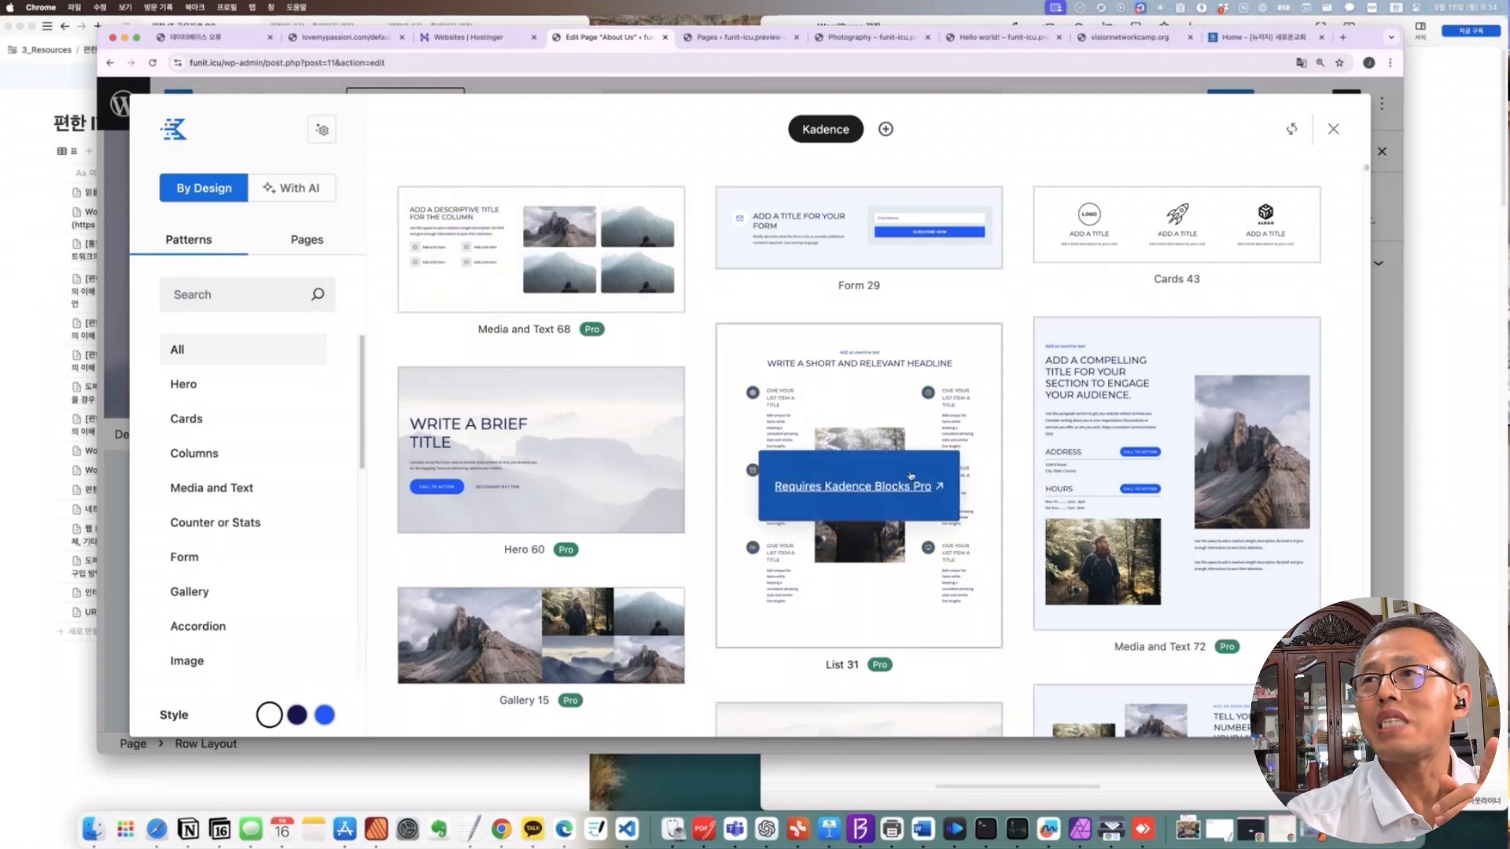
scroll(911, 475, "down", 10)
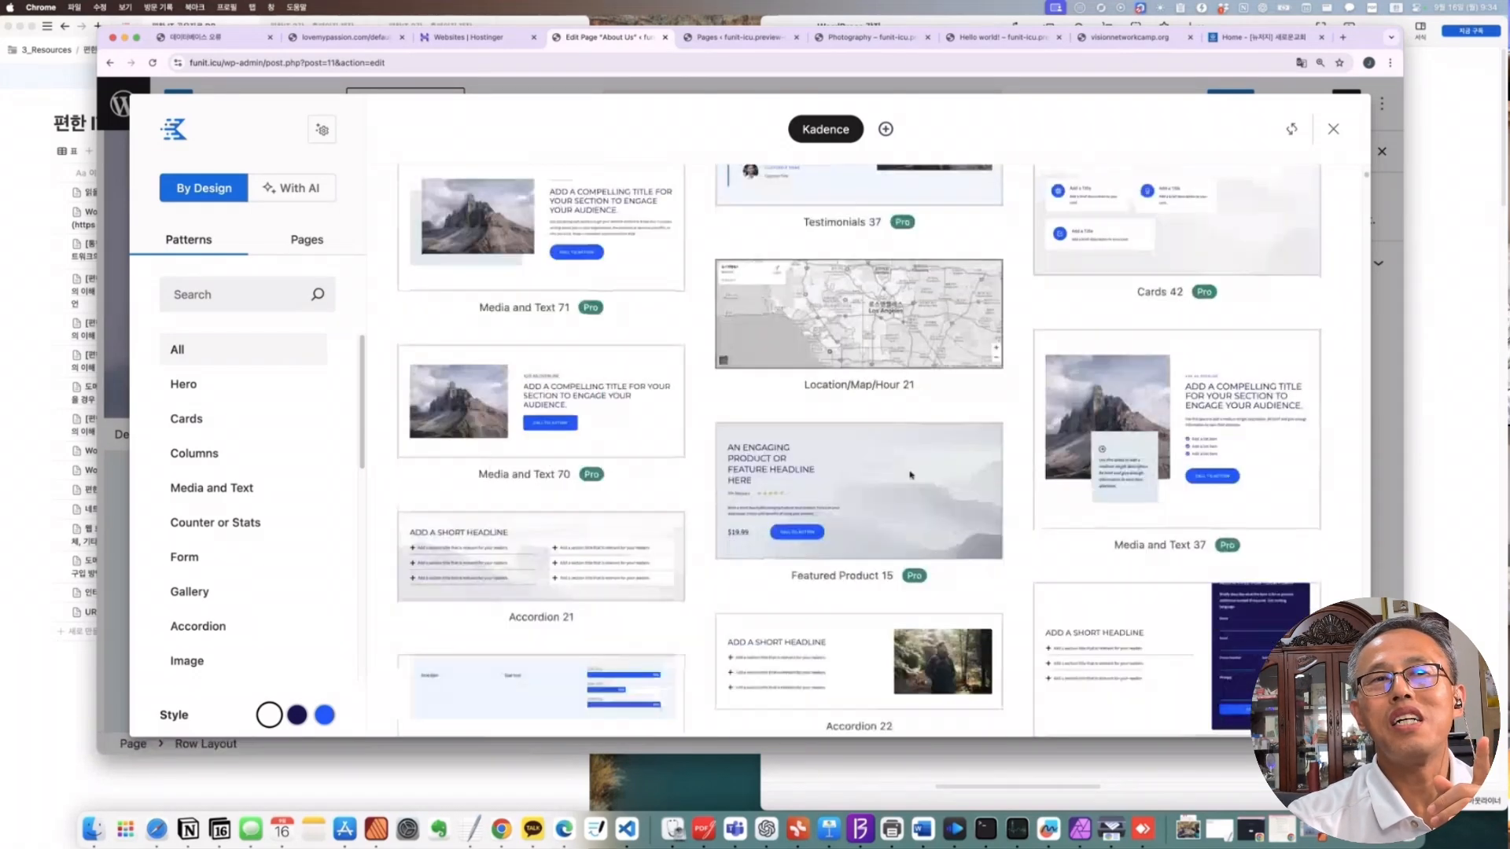
scroll(911, 475, "down", 15)
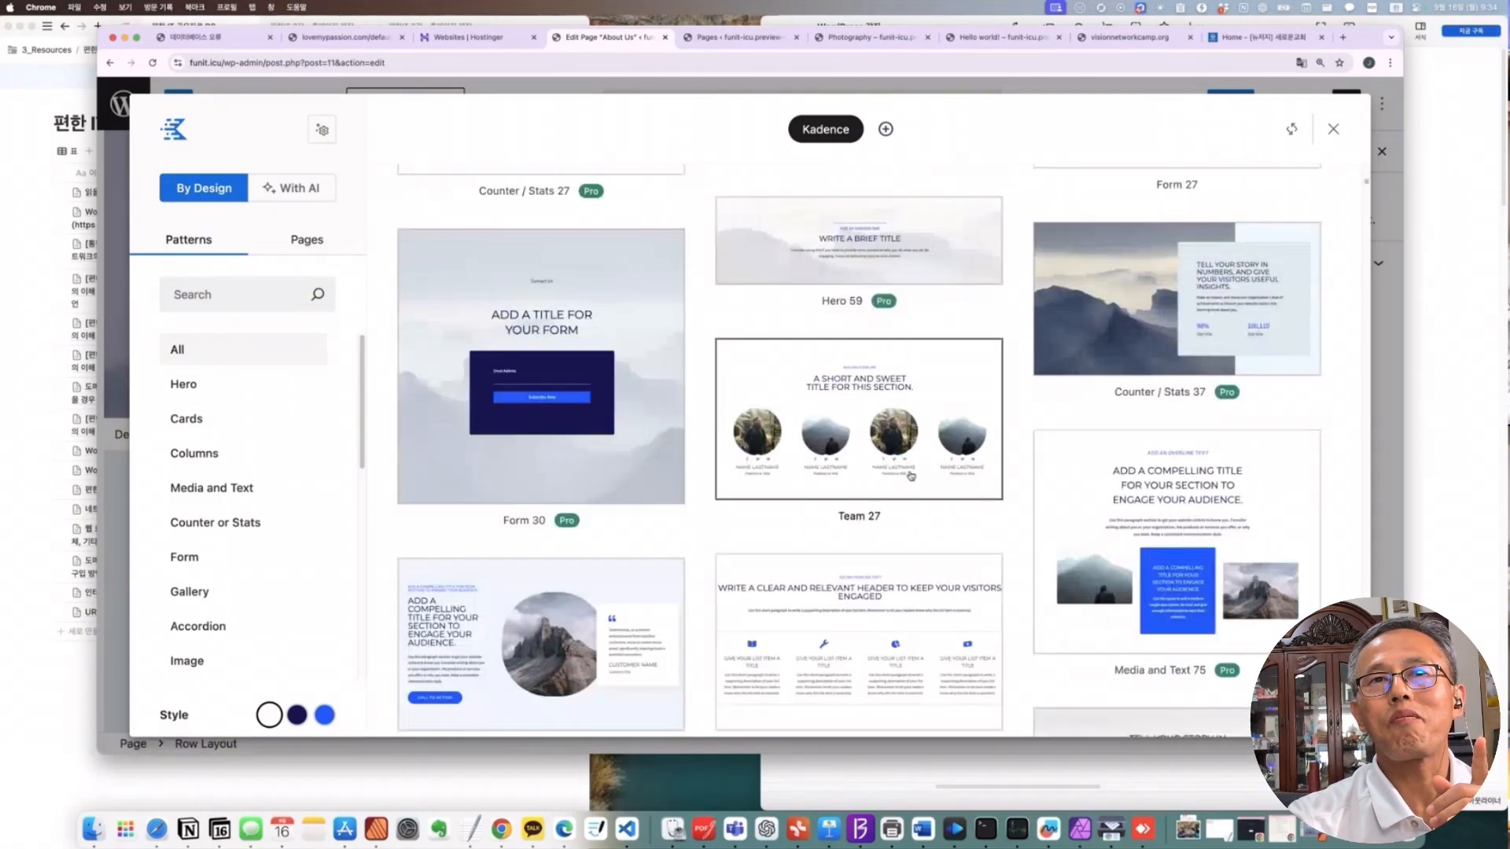
scroll(1014, 401, "down", 5)
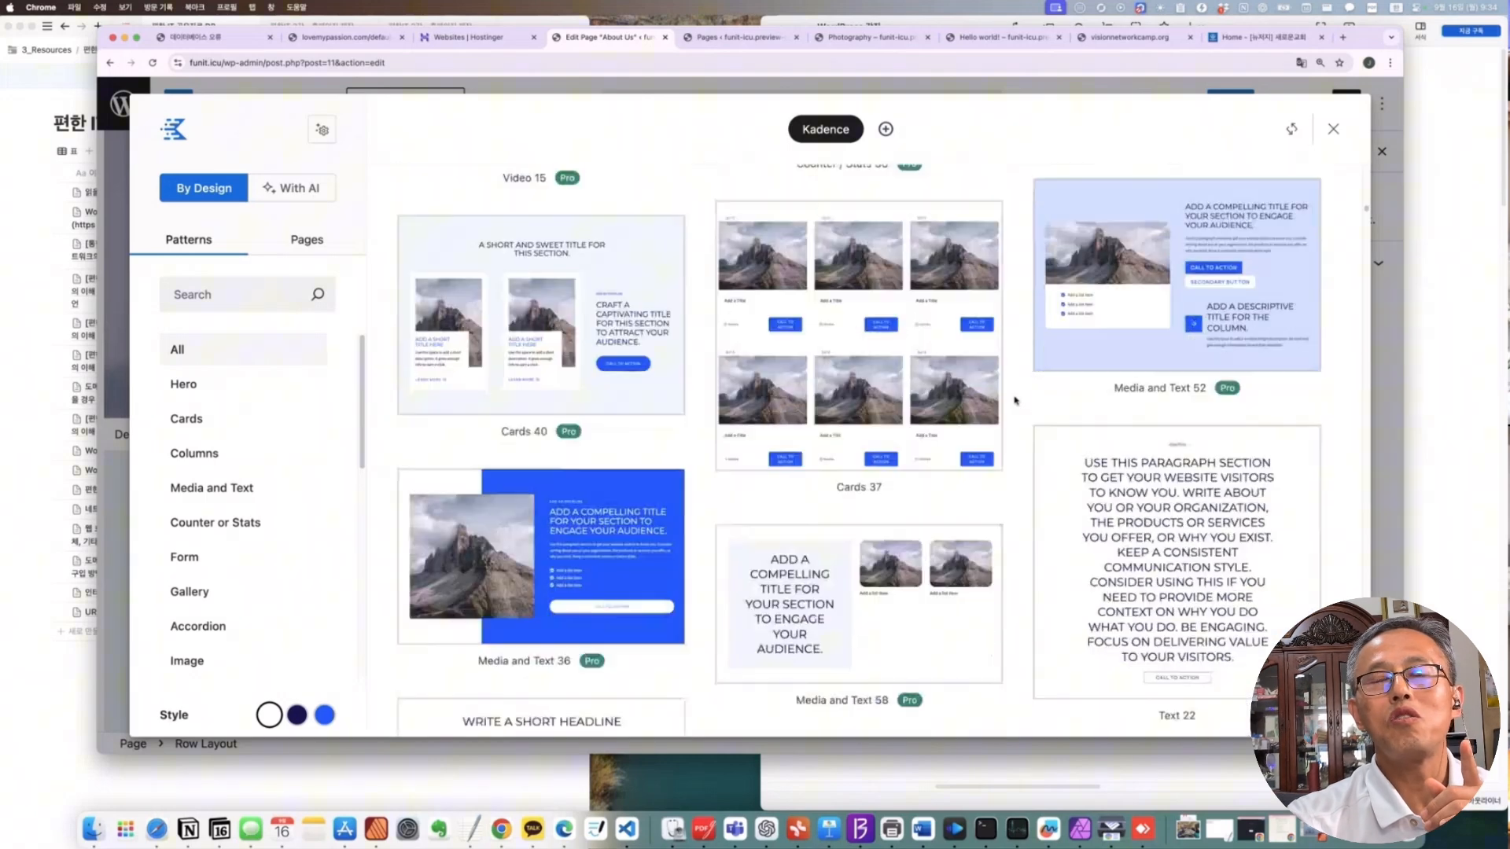
scroll(1014, 401, "down", 6)
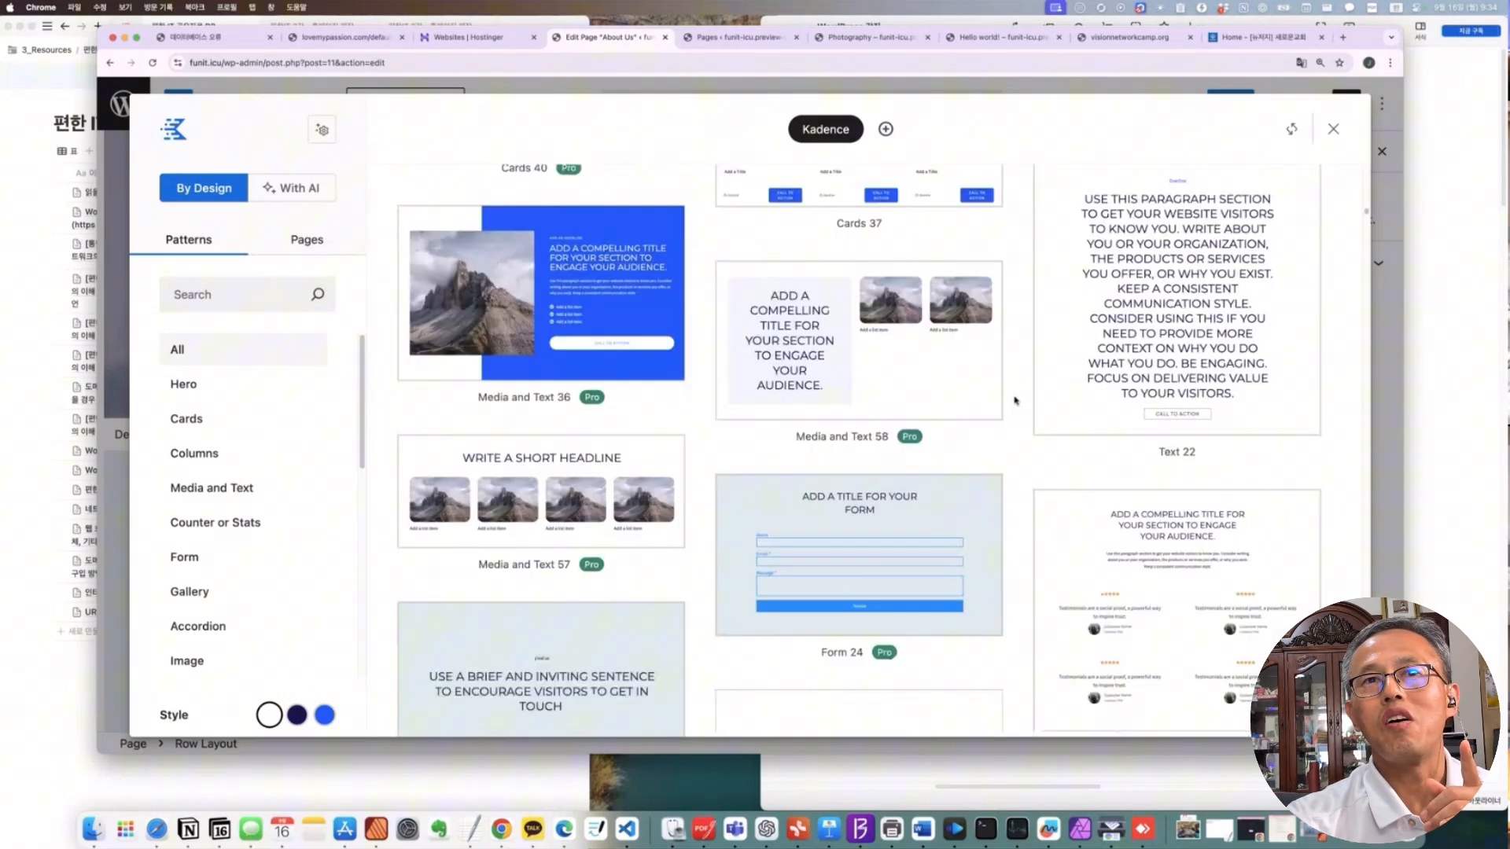
scroll(1014, 401, "down", 3)
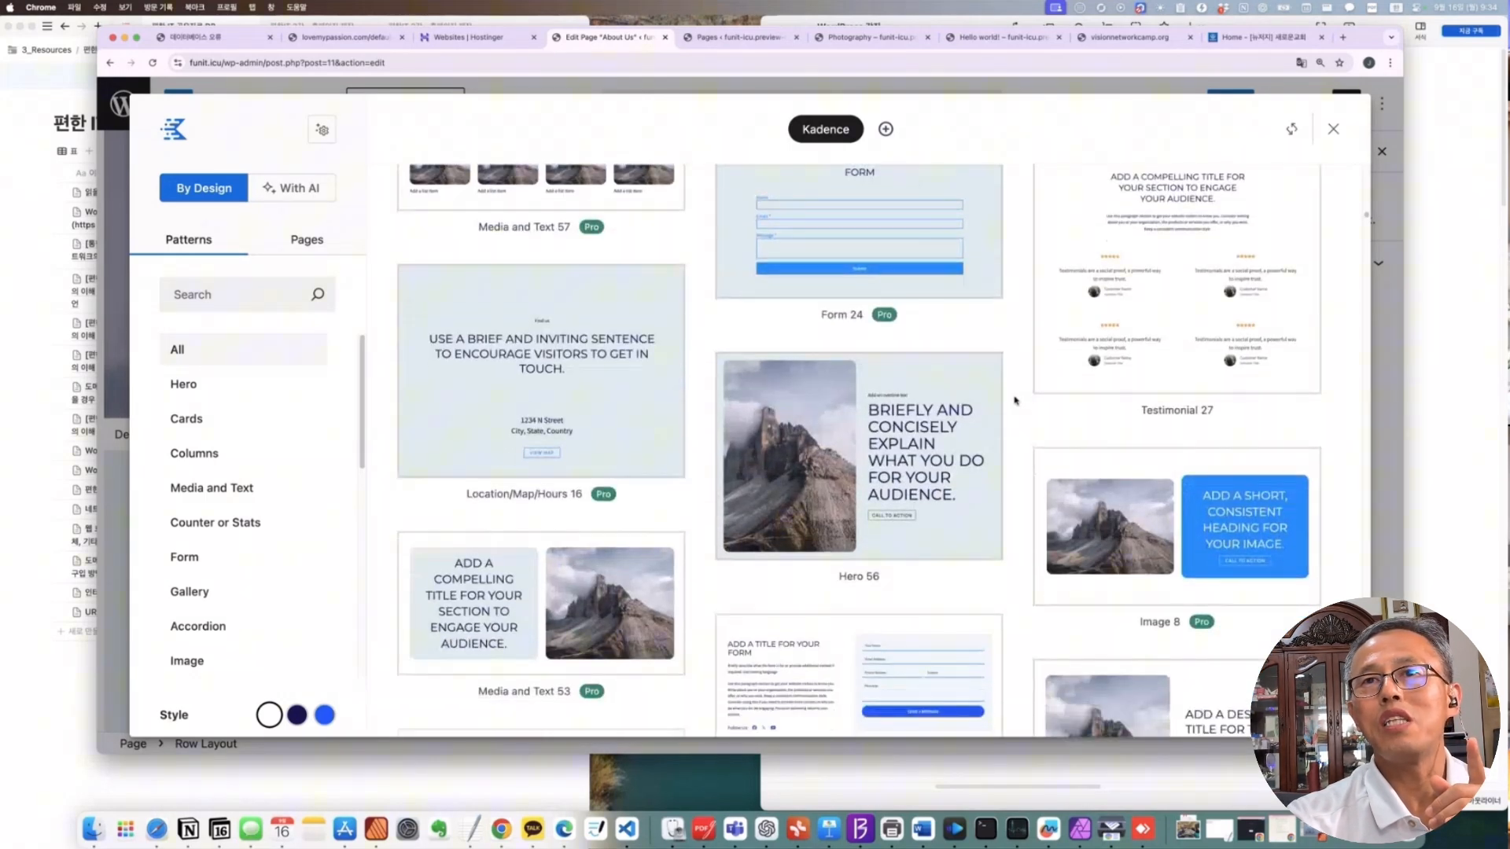
scroll(1015, 401, "down", 8)
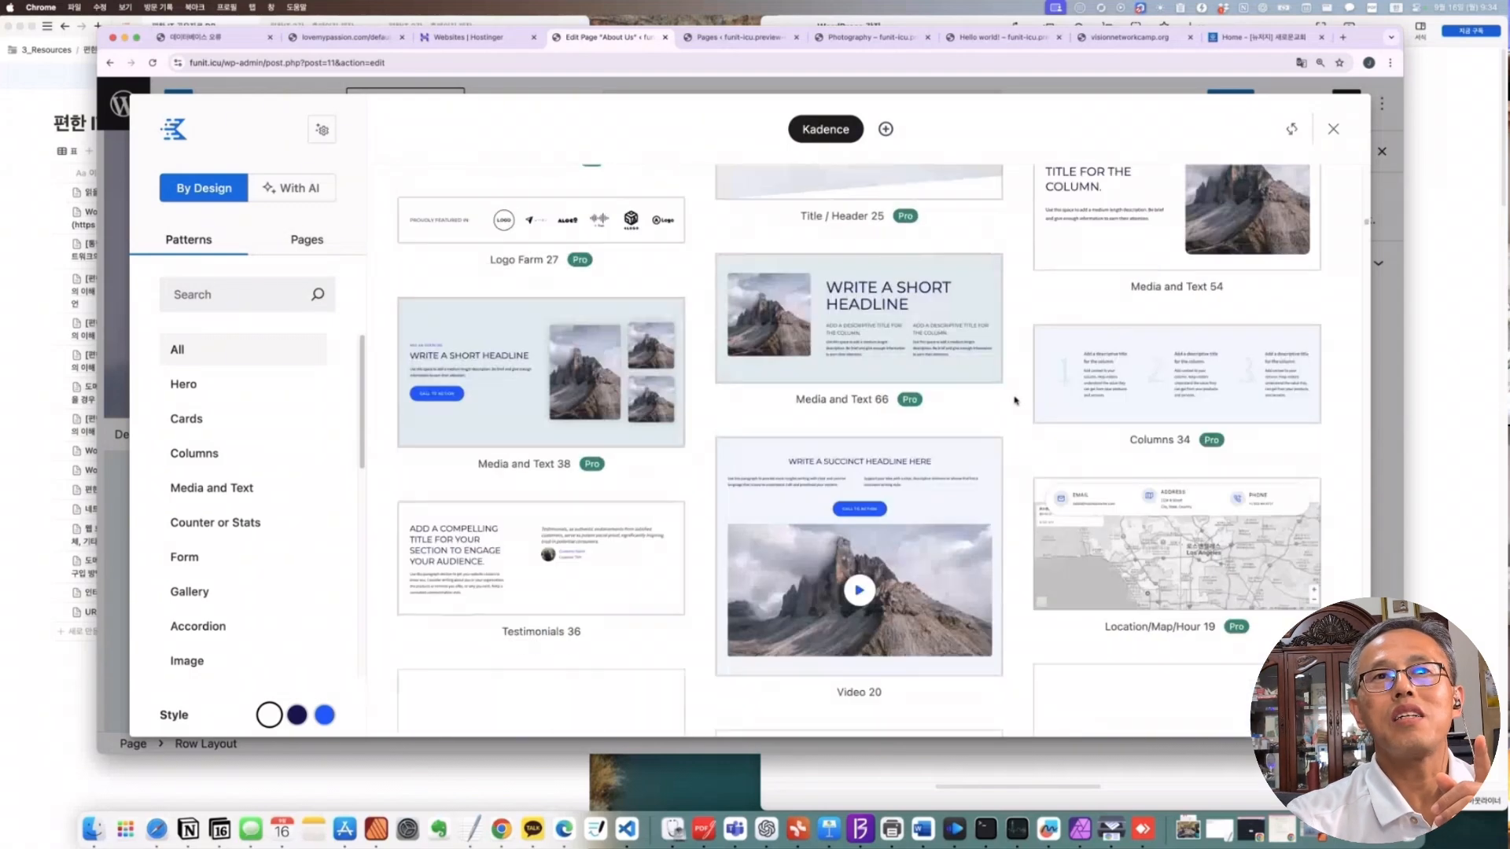
scroll(1014, 401, "down", 8)
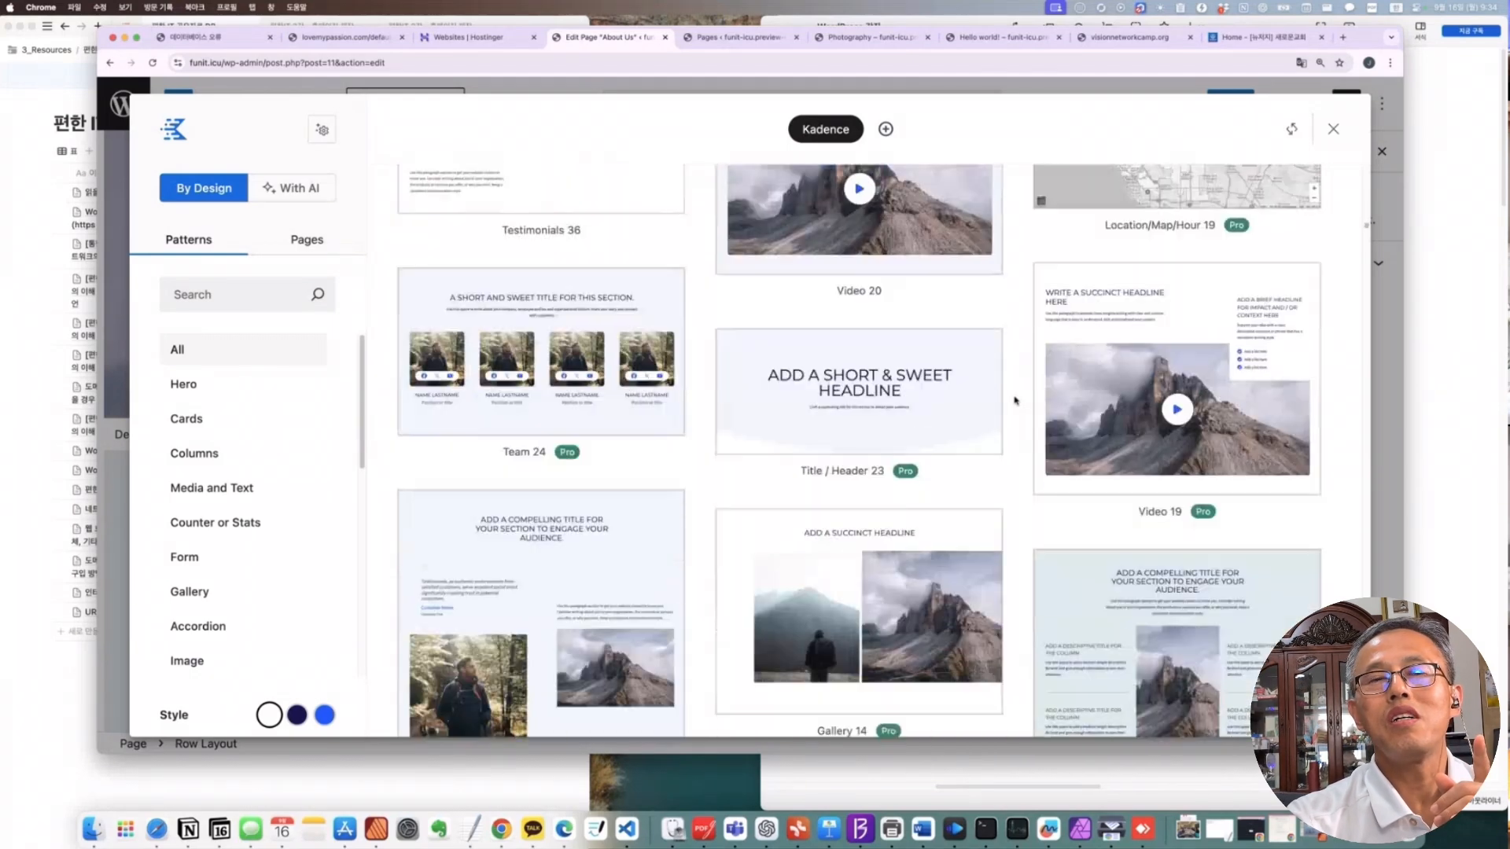
scroll(1015, 401, "down", 8)
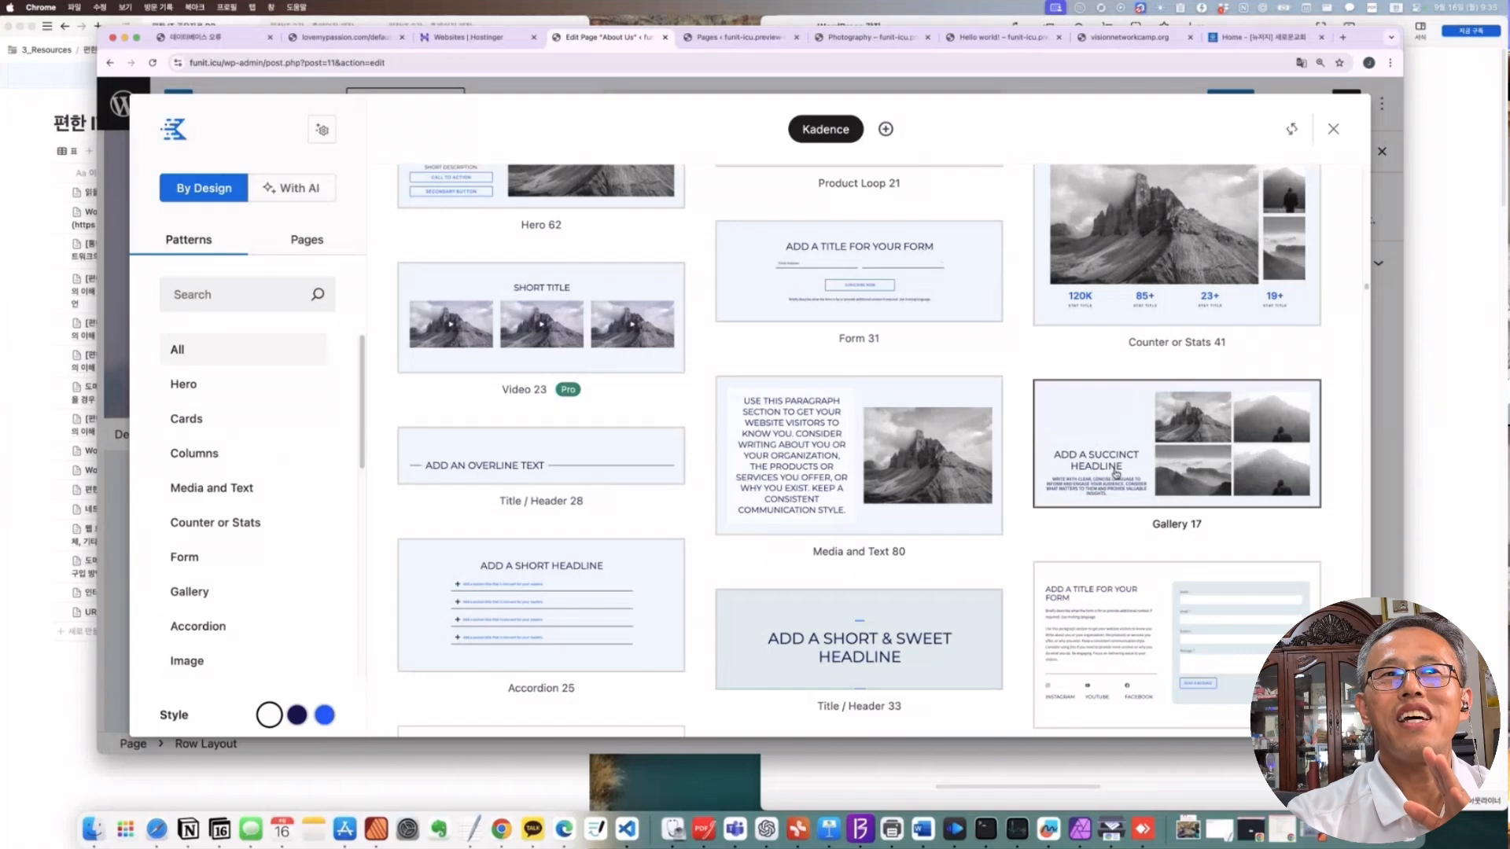
scroll(1115, 473, "down", 10)
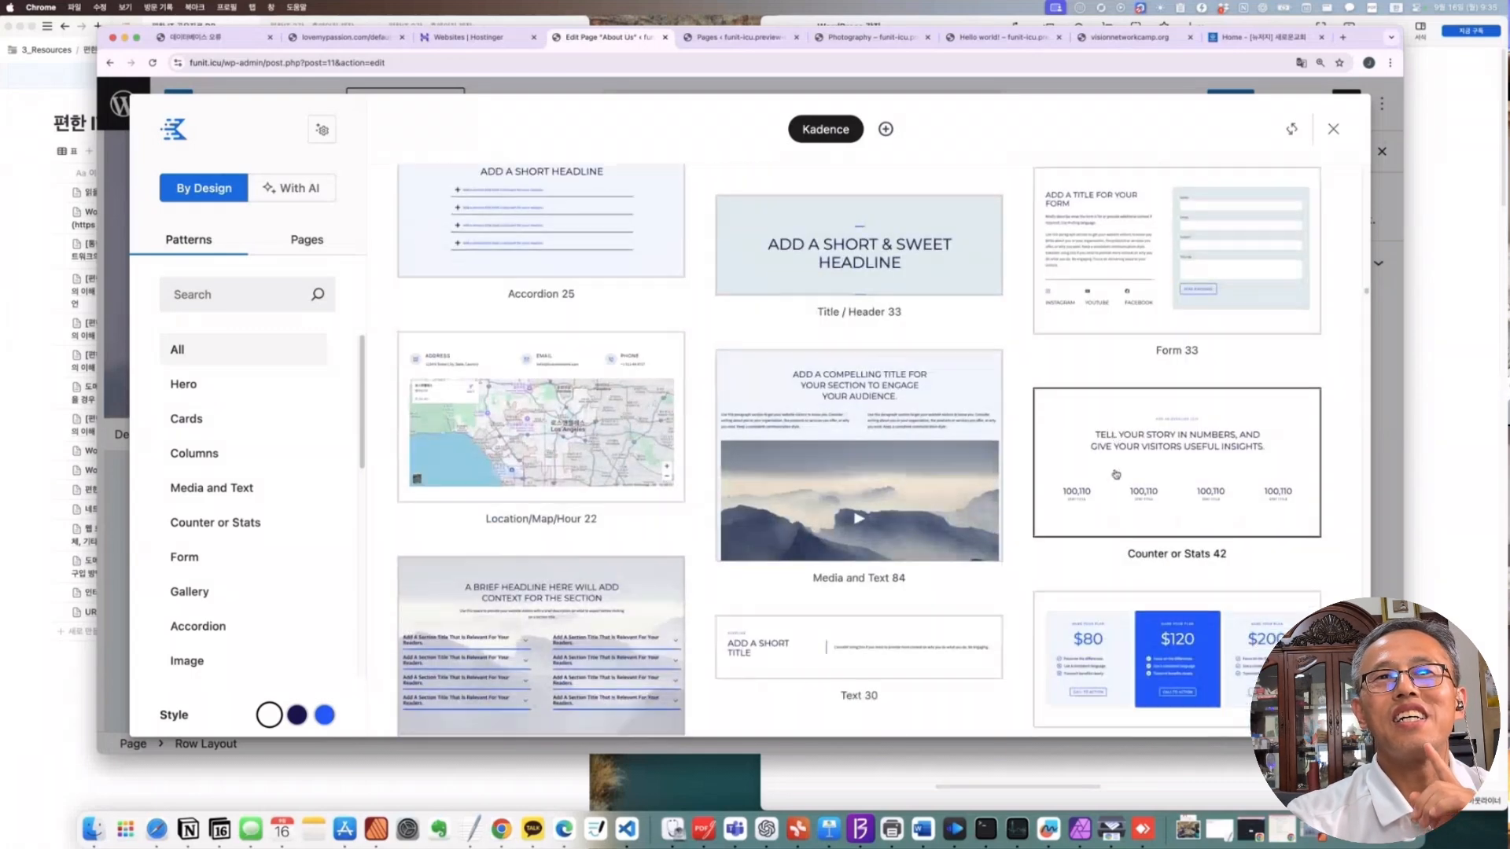
scroll(1115, 473, "down", 10)
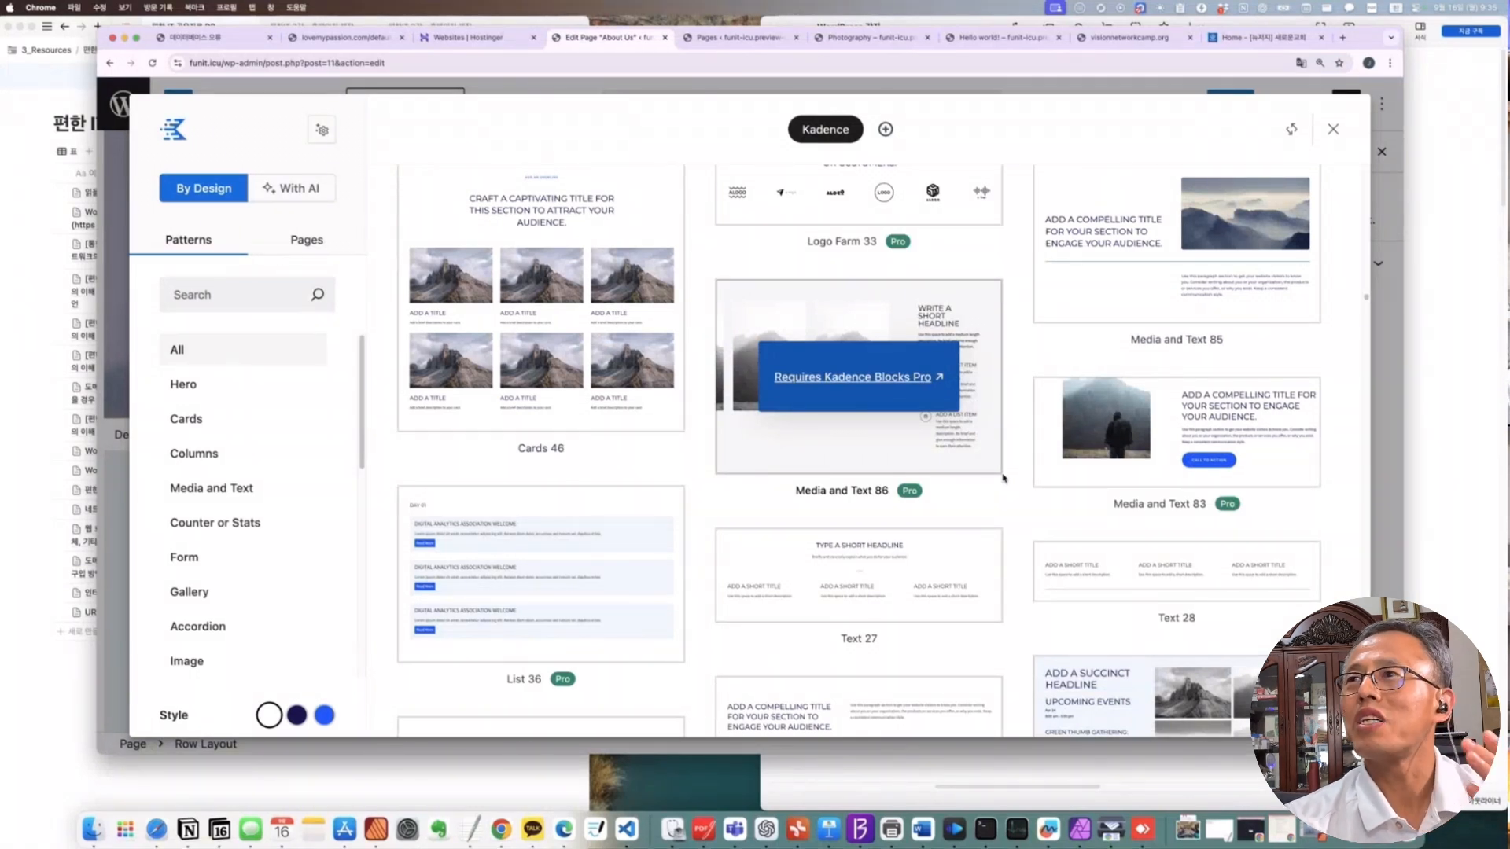
scroll(1003, 478, "down", 6)
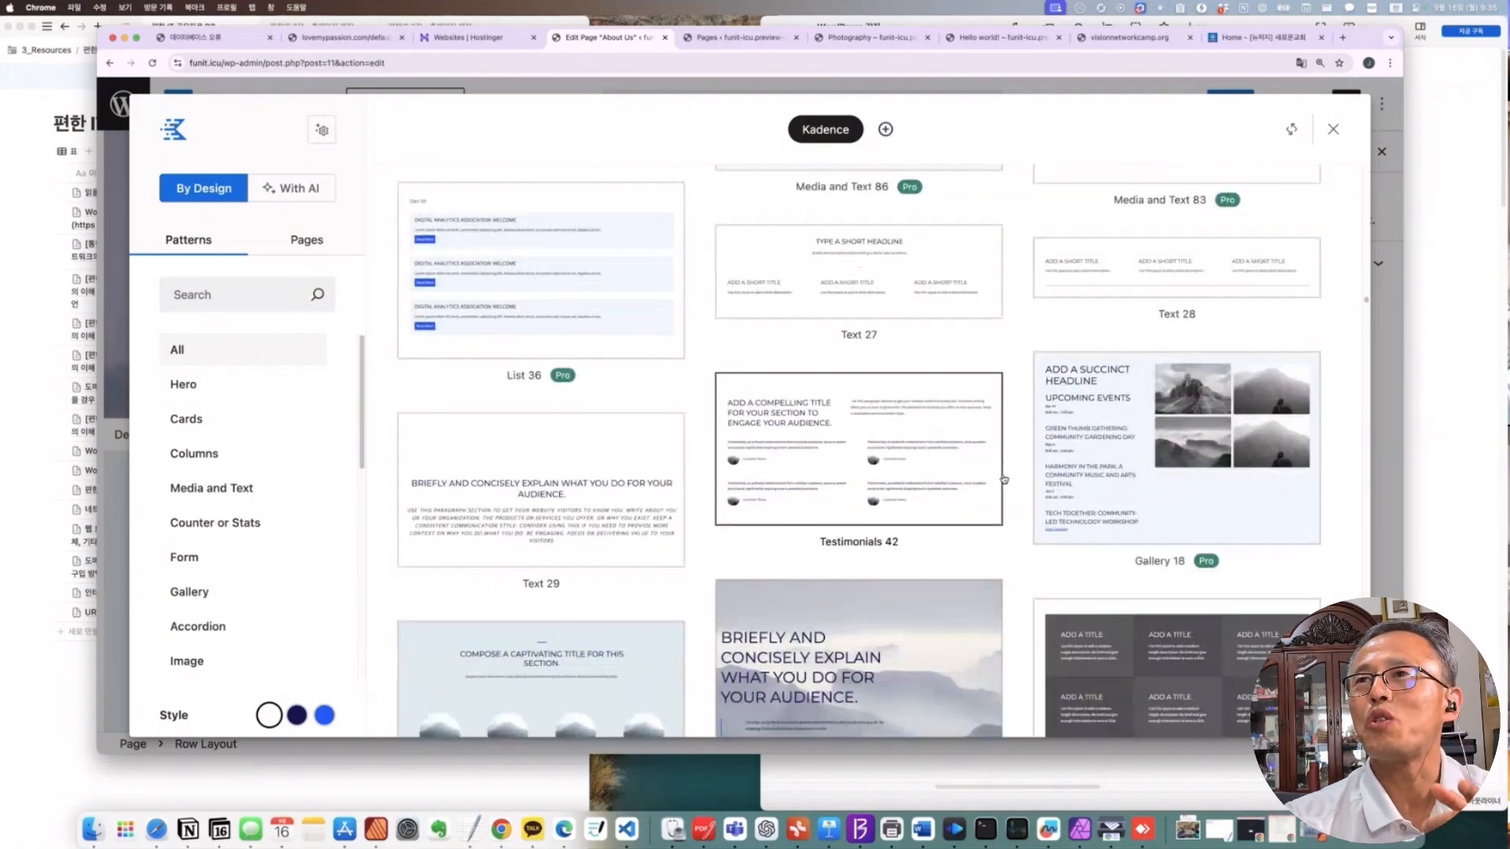
scroll(1003, 478, "down", 1)
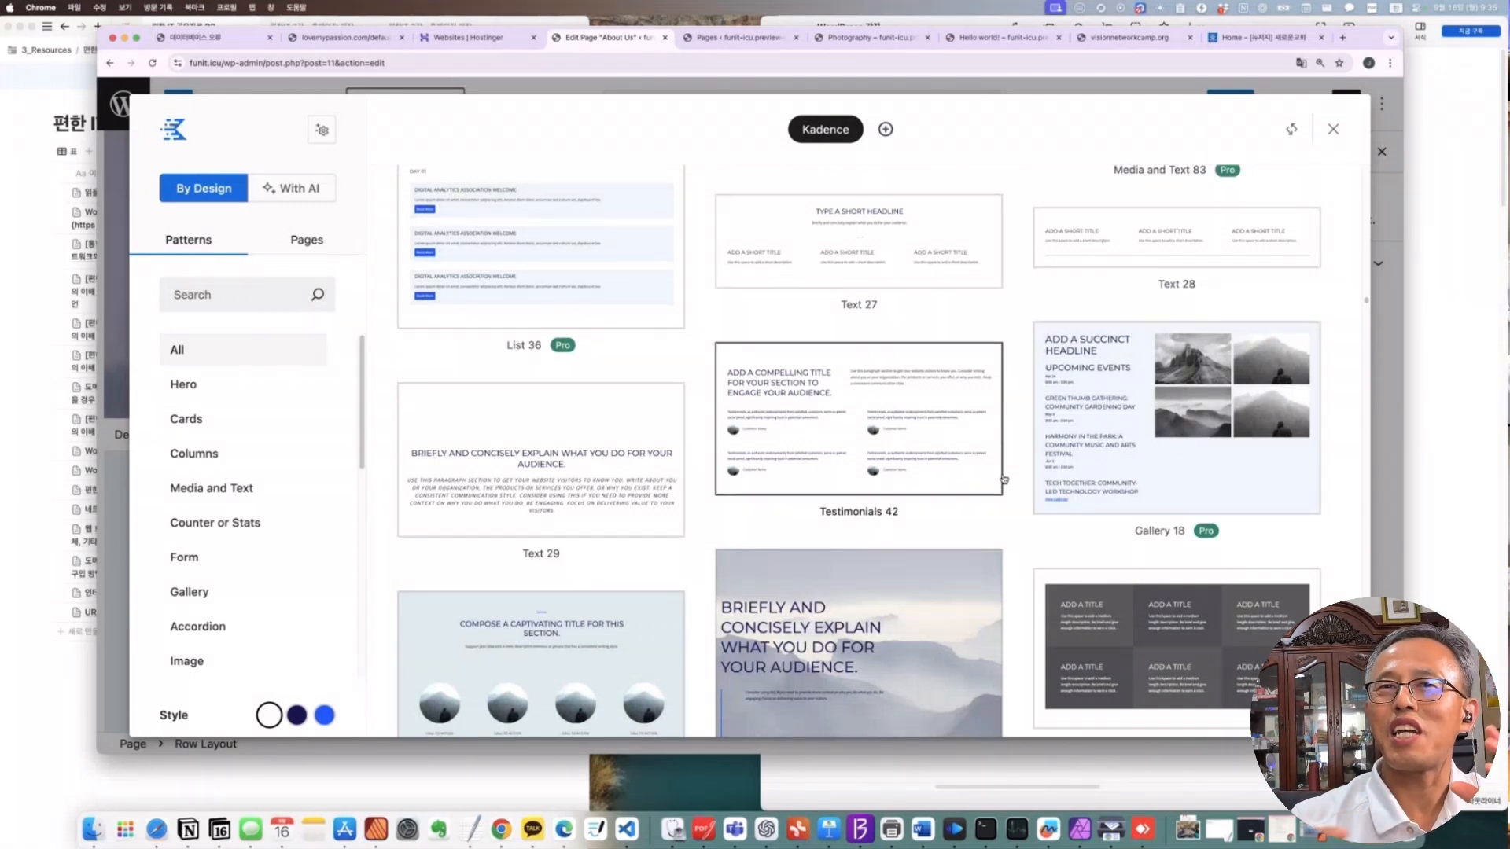
scroll(1004, 479, "down", 1)
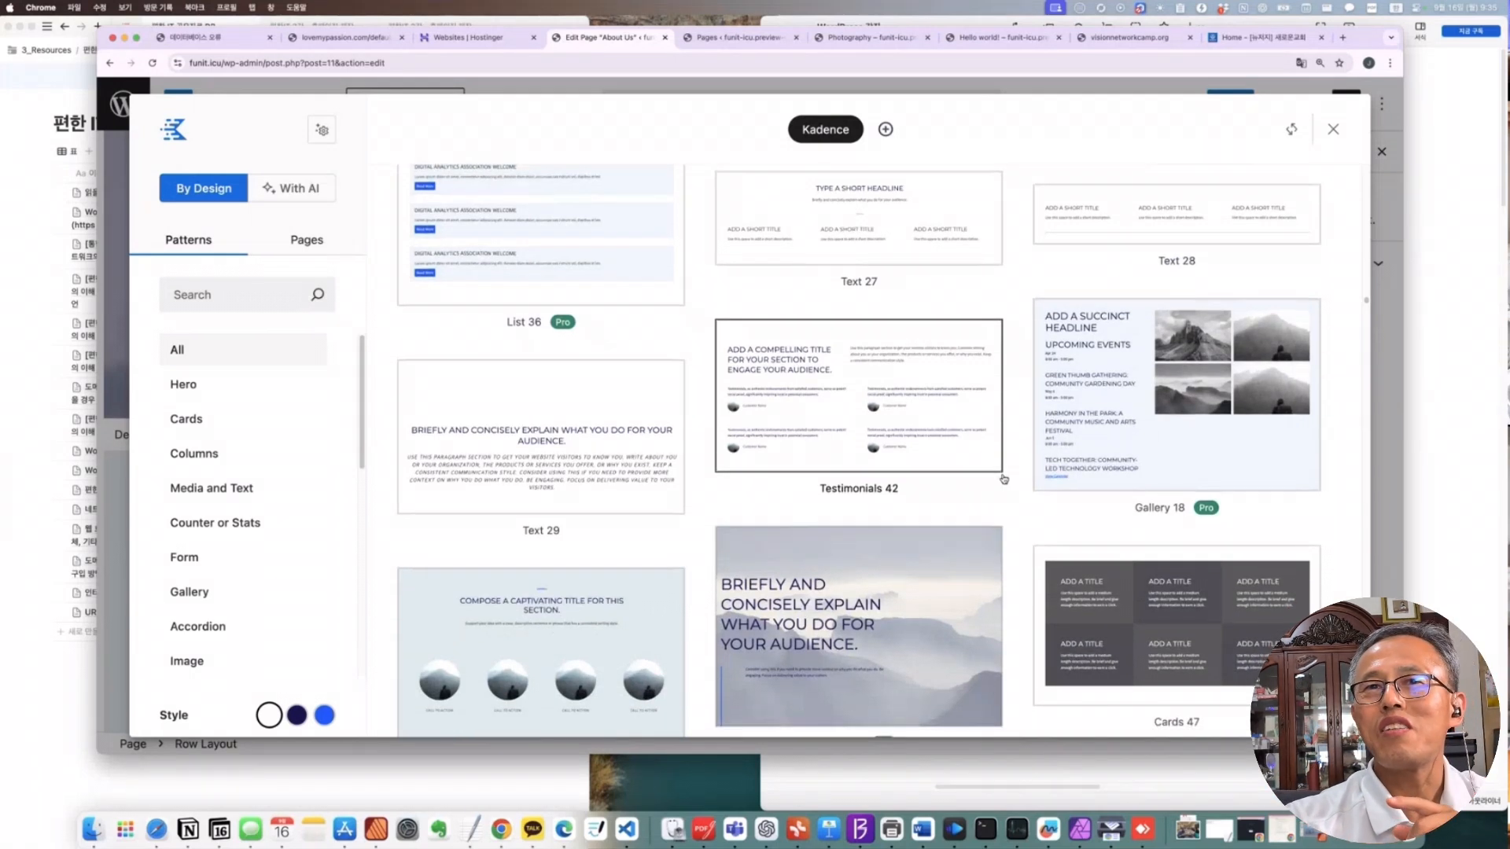
scroll(926, 426, "down", 9)
scroll(926, 426, "down", 20)
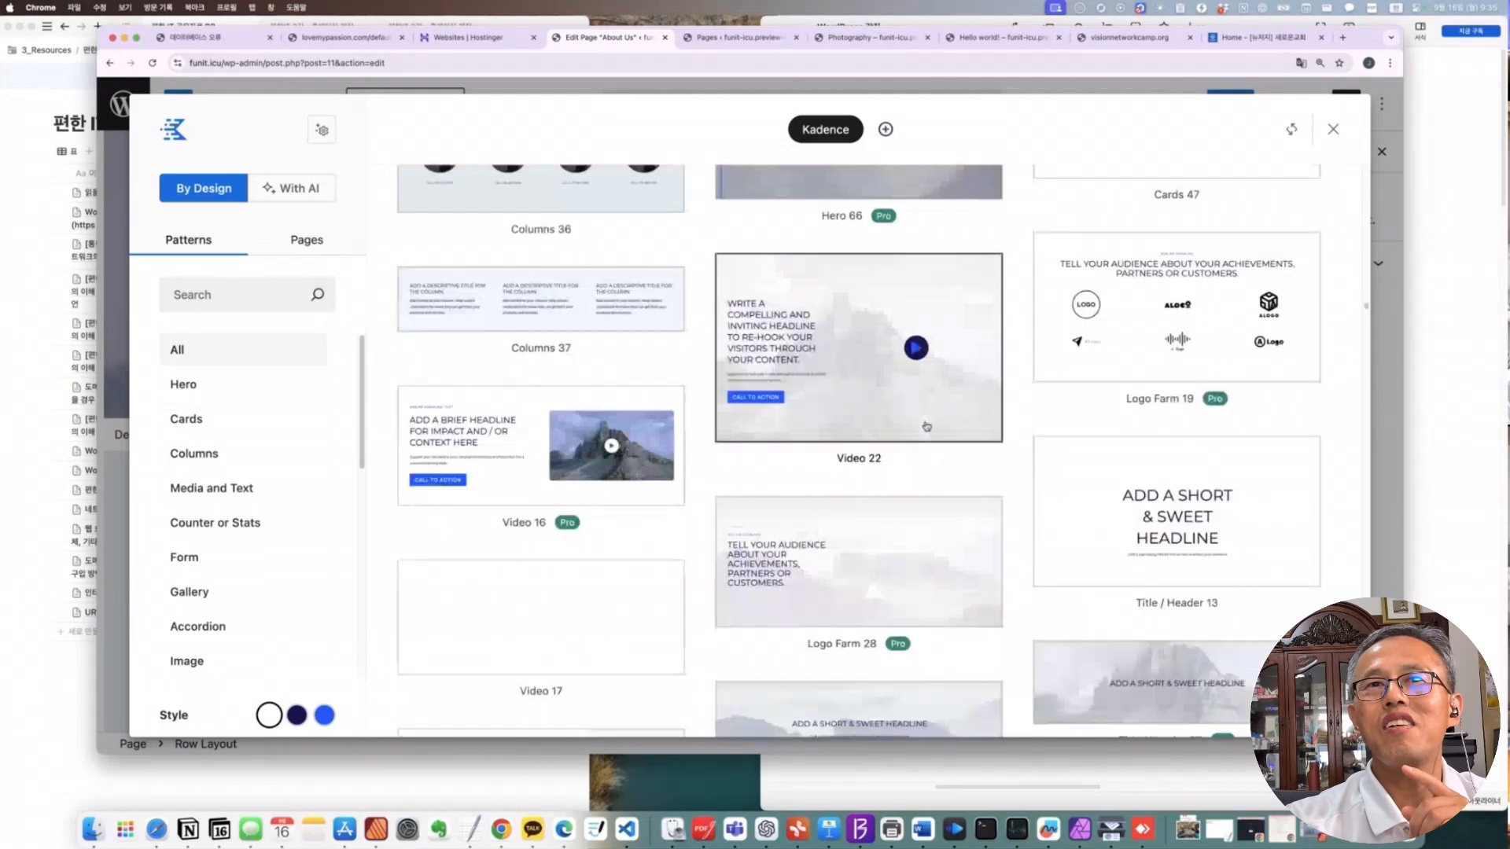
scroll(926, 425, "down", 18)
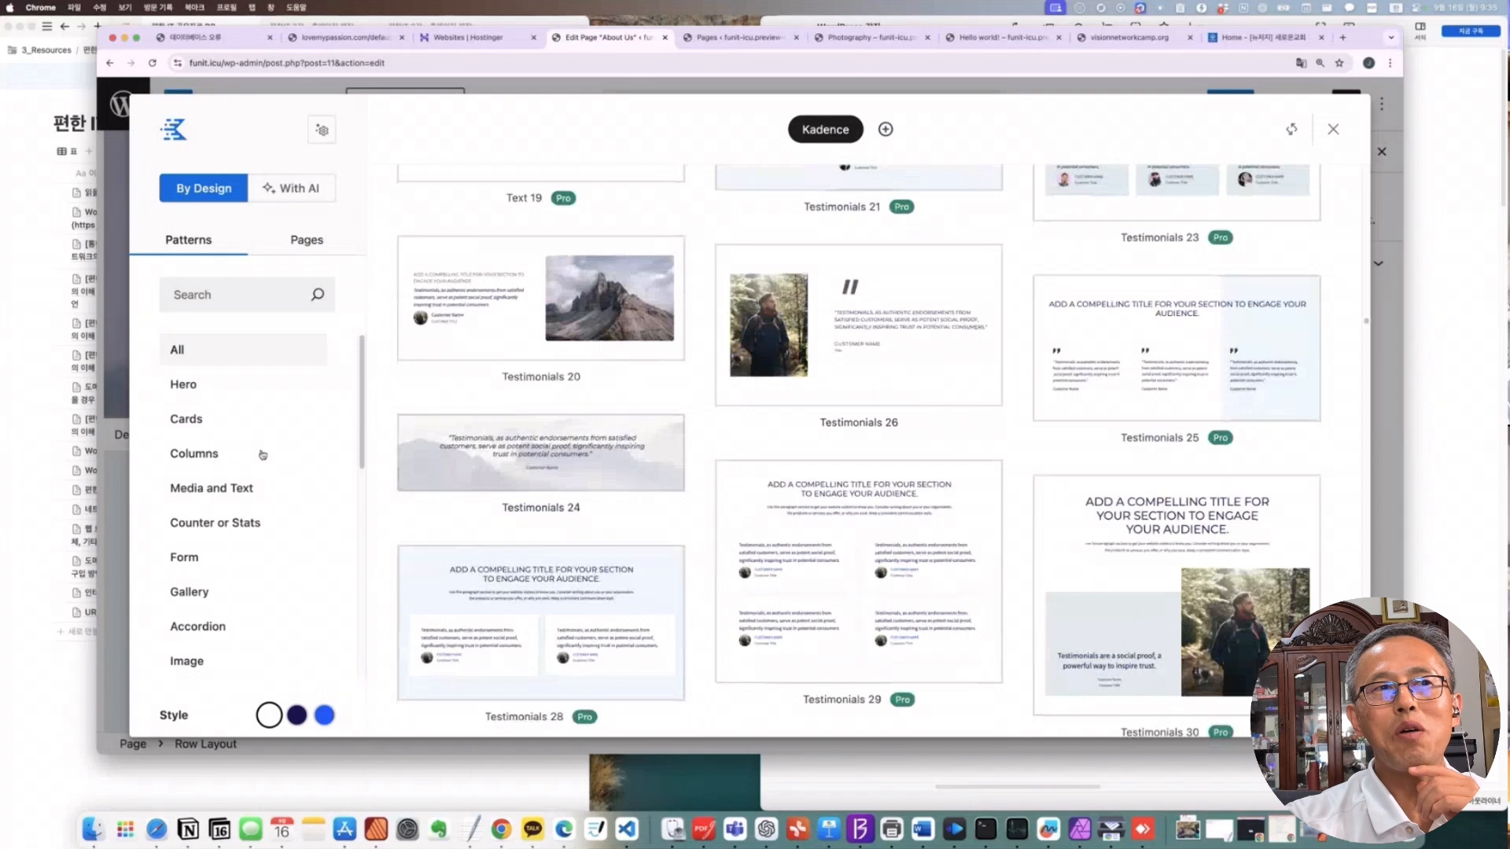
Look through the remaining pattern categories down to Table of Contents and the text and testimonial patterns
scroll(260, 449, "down", 10)
scroll(262, 453, "down", 1)
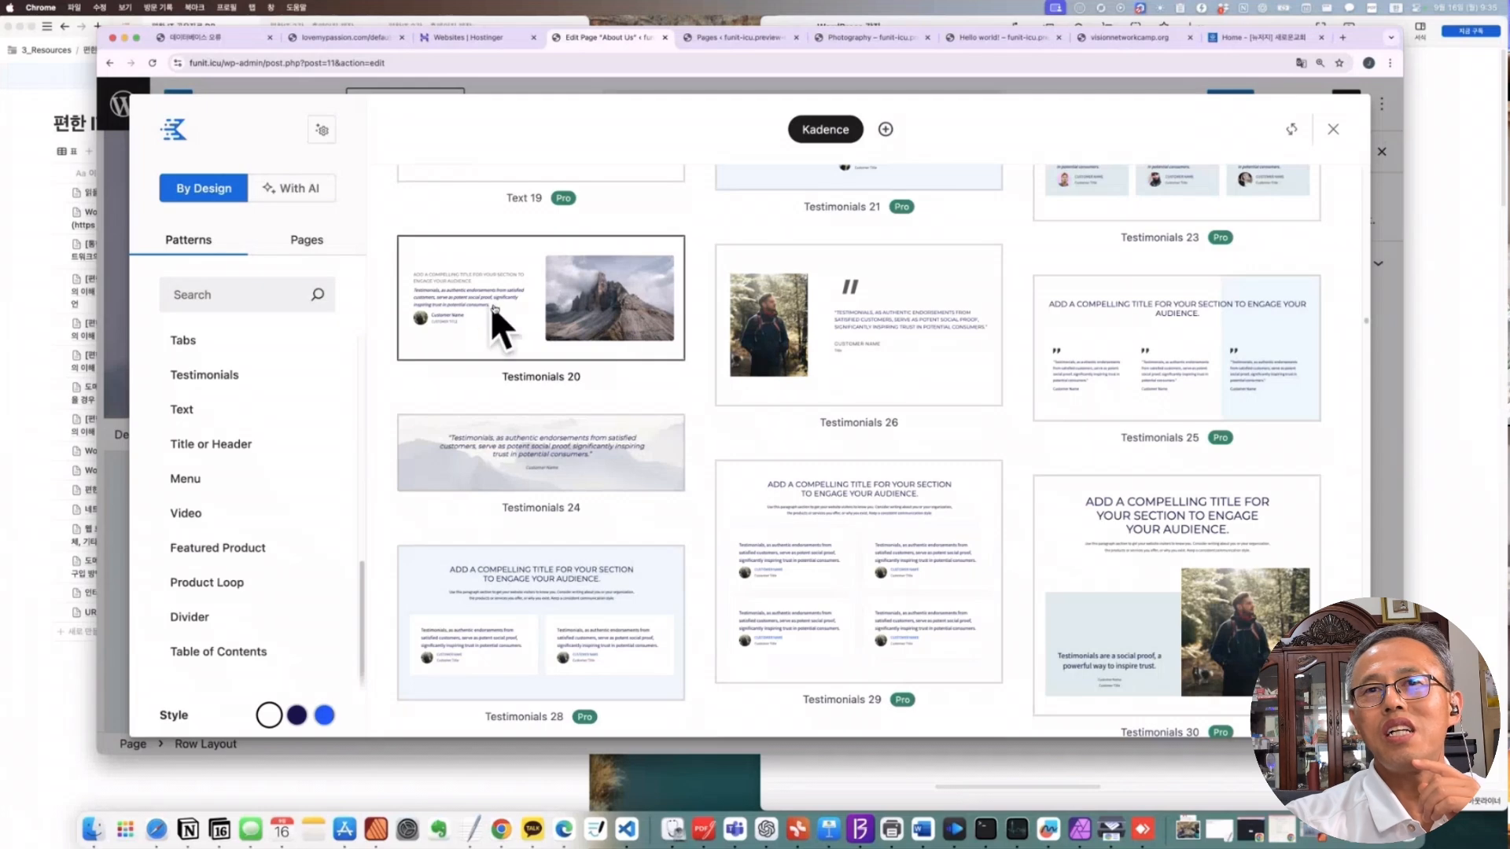
scroll(1046, 475, "up", 3)
scroll(1046, 475, "up", 4)
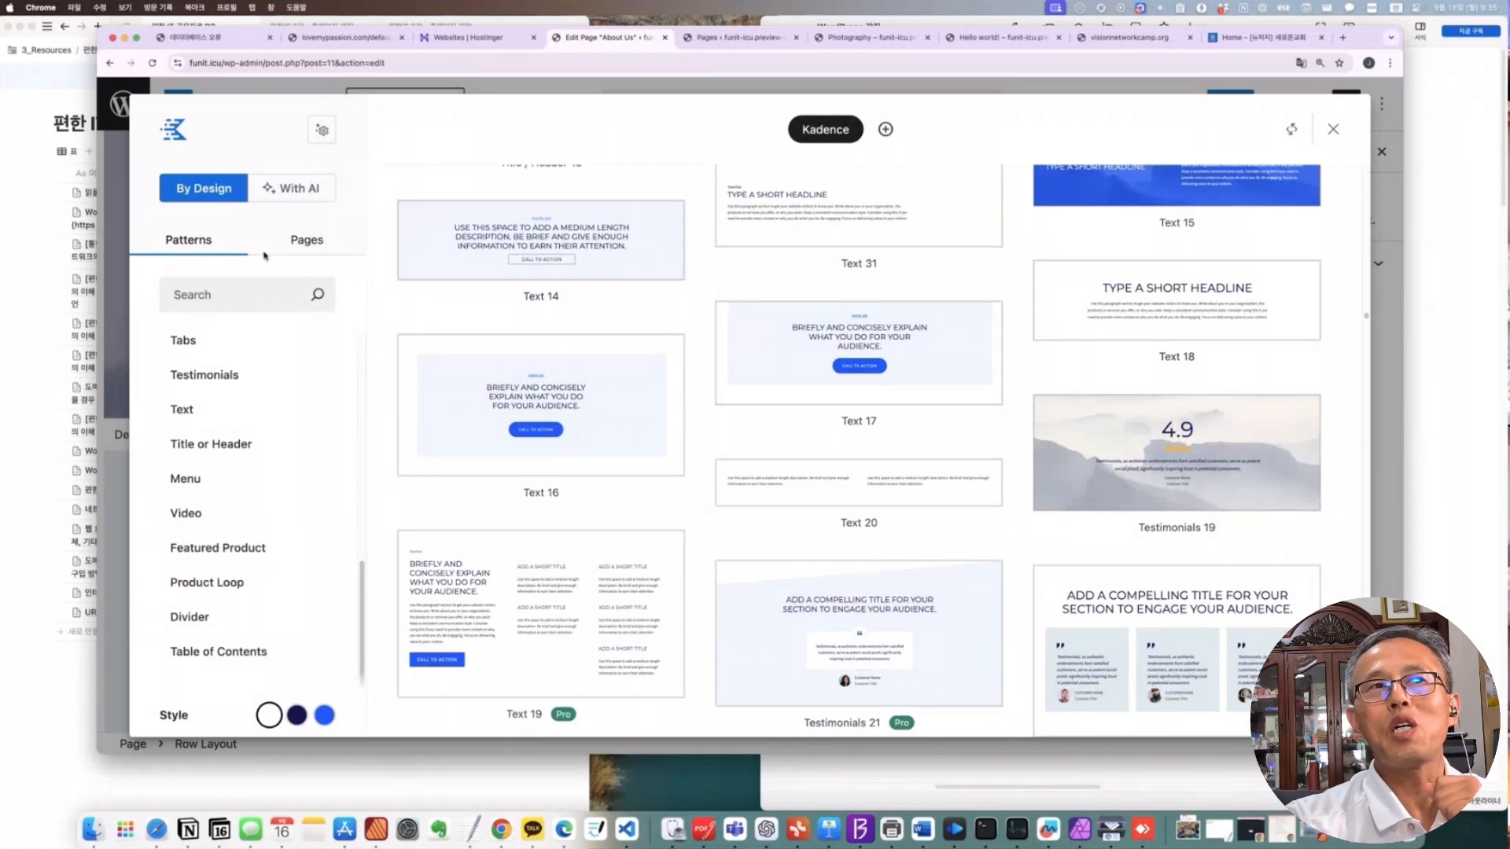
Examine the library's full-page designs for Home, About, Contact, Services, Gallery and Portfolio
left_click(308, 246)
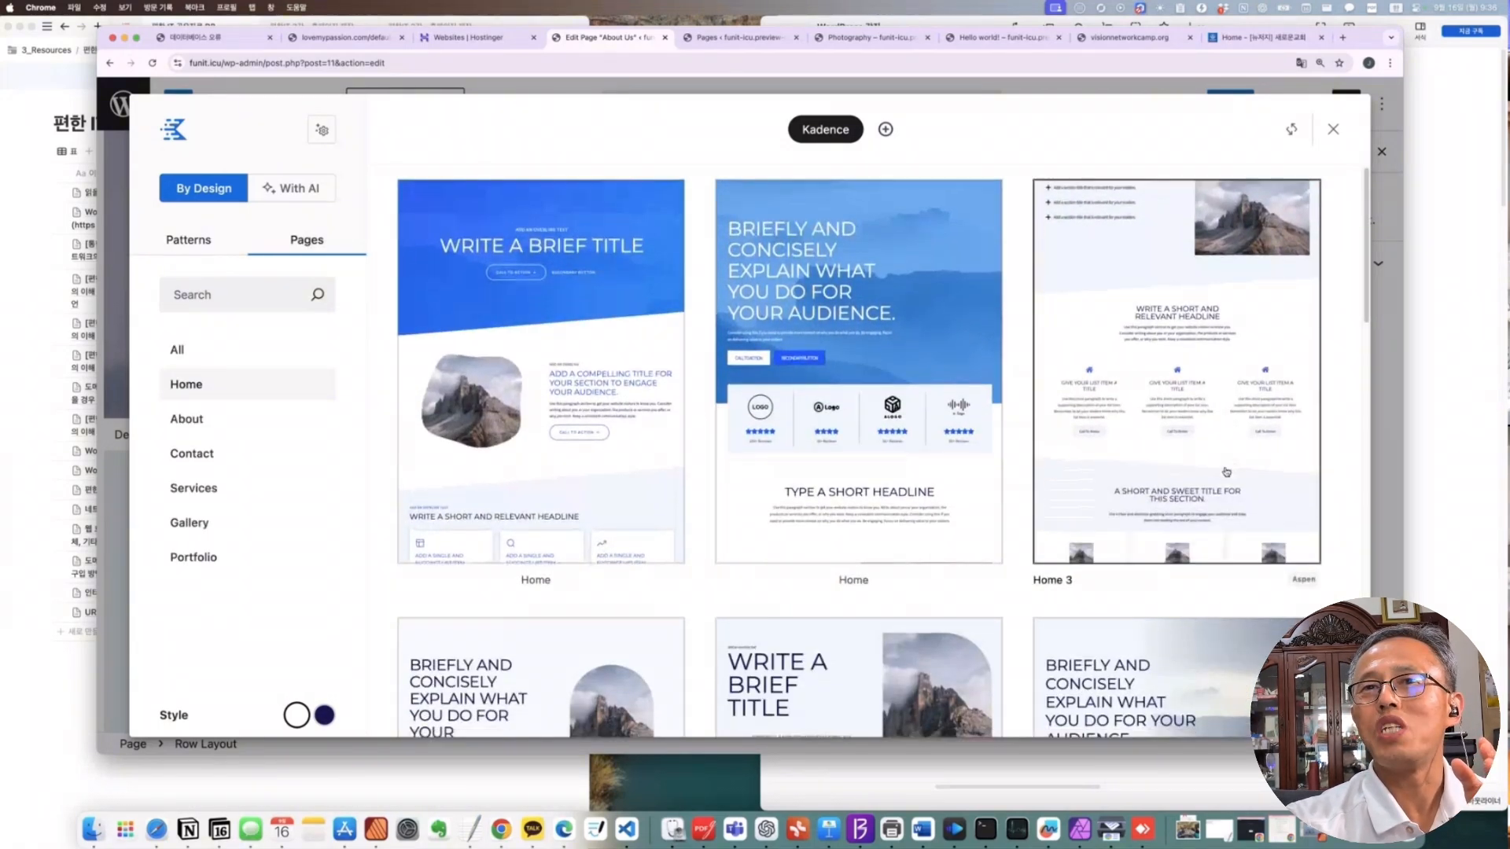
scroll(1226, 472, "down", 1)
scroll(1226, 472, "down", 15)
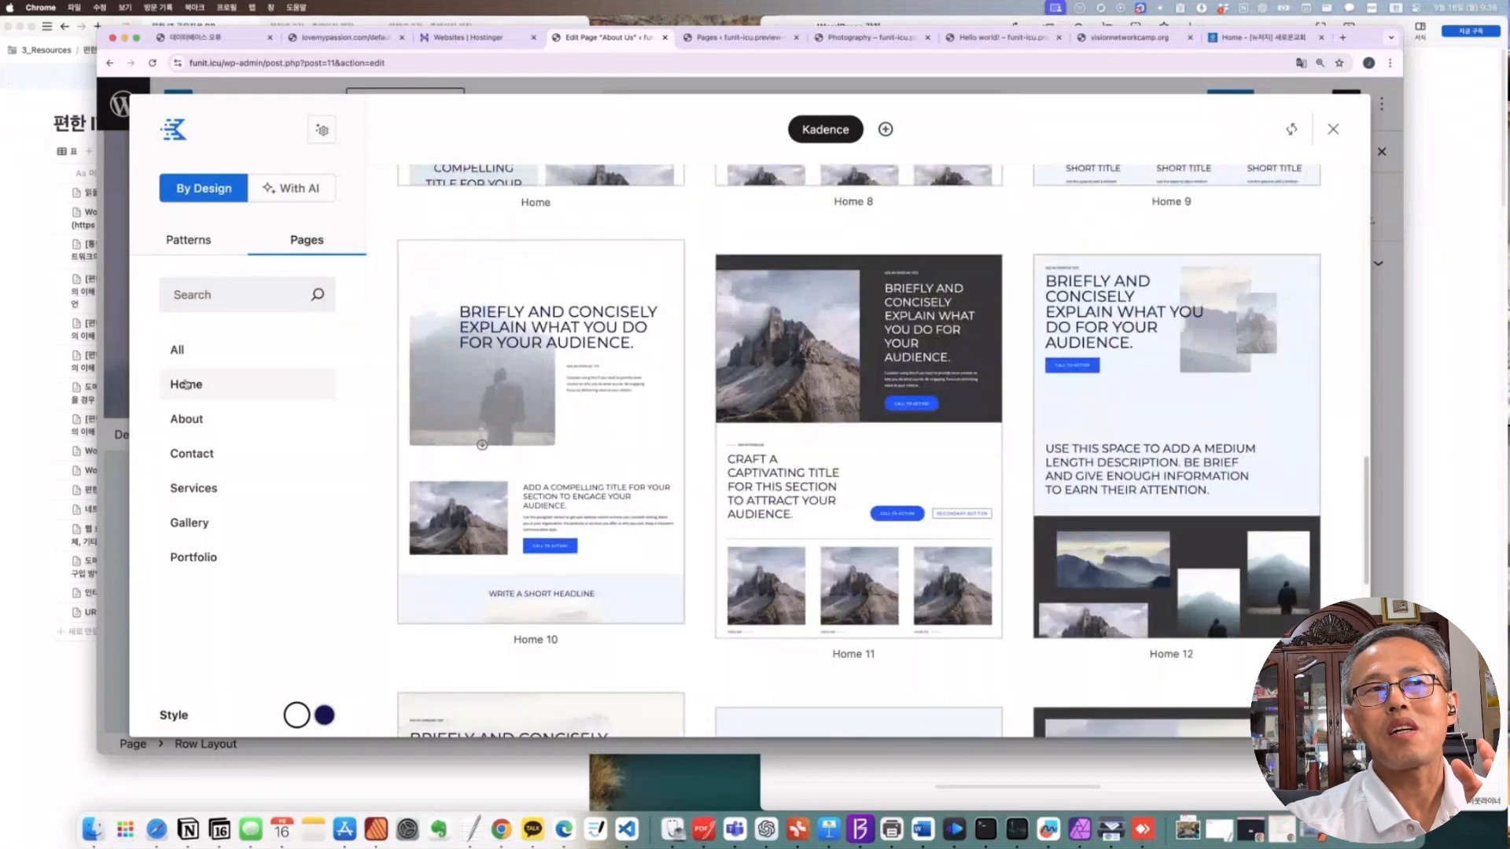
left_click(186, 422)
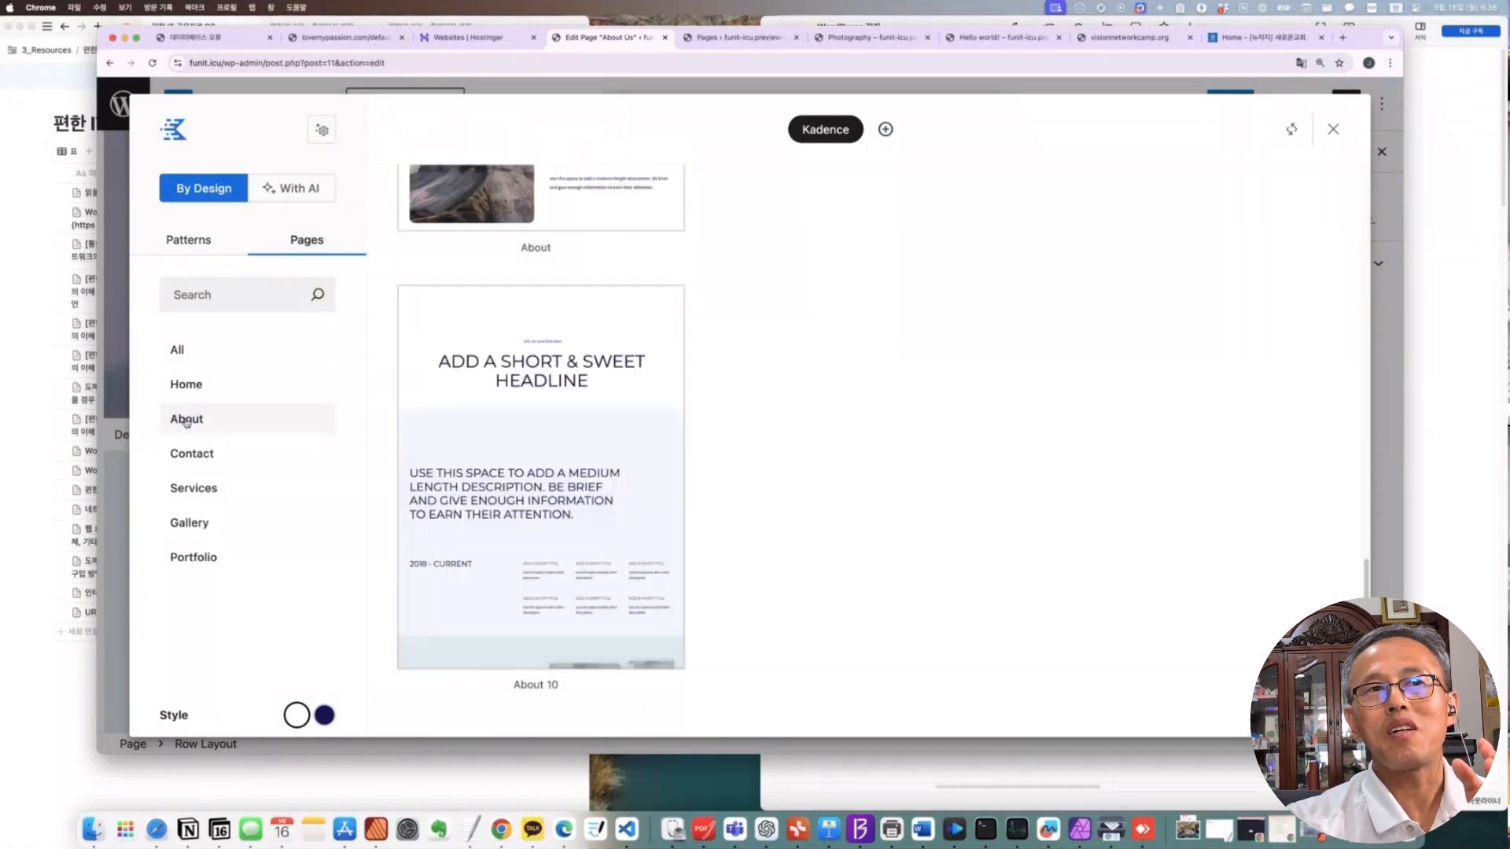
left_click(202, 461)
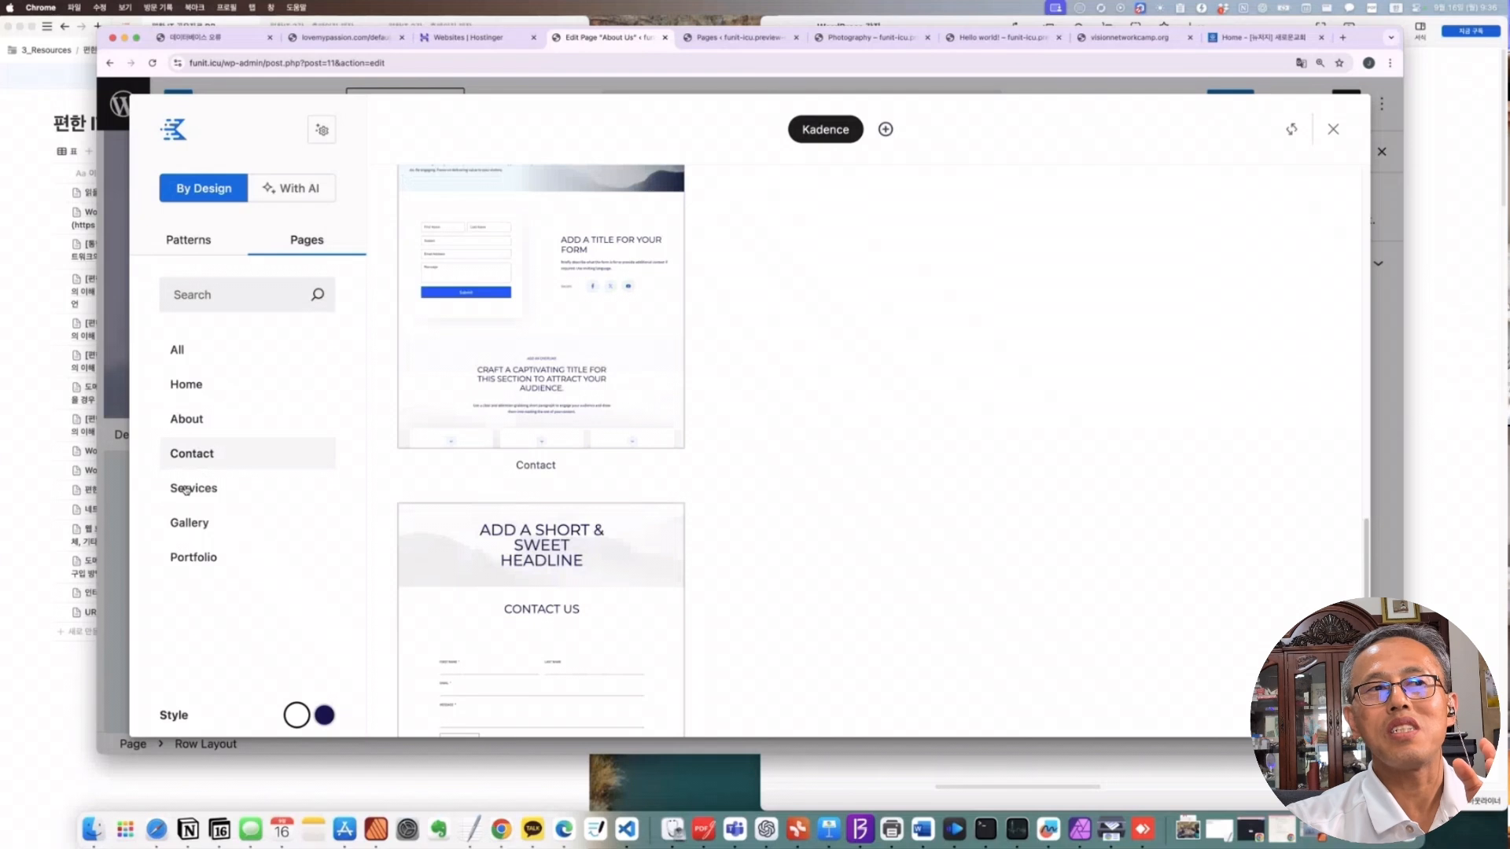
left_click(186, 489)
left_click(190, 525)
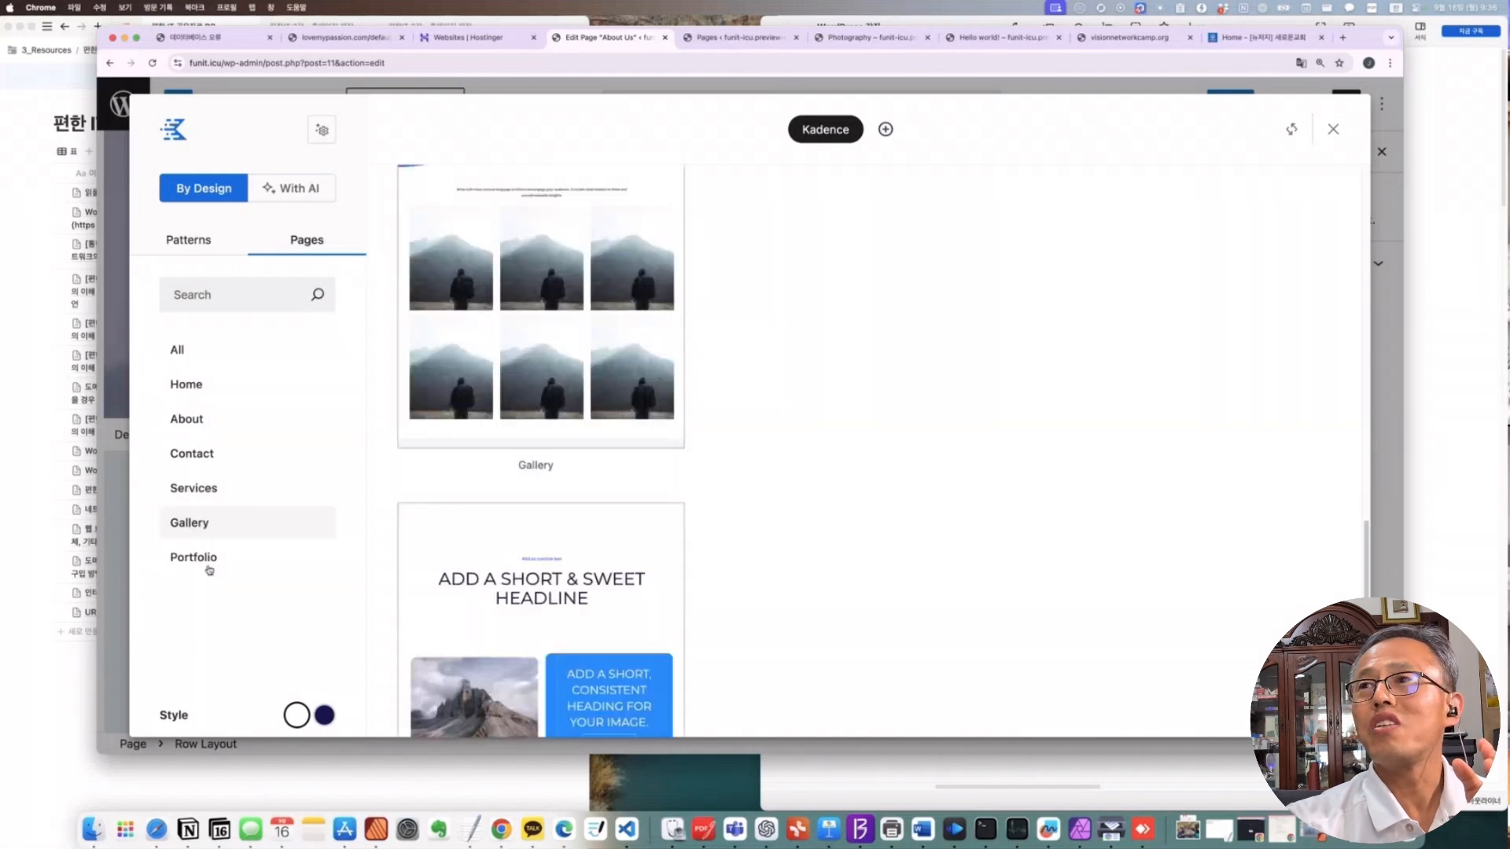
left_click(193, 557)
scroll(802, 501, "down", 3)
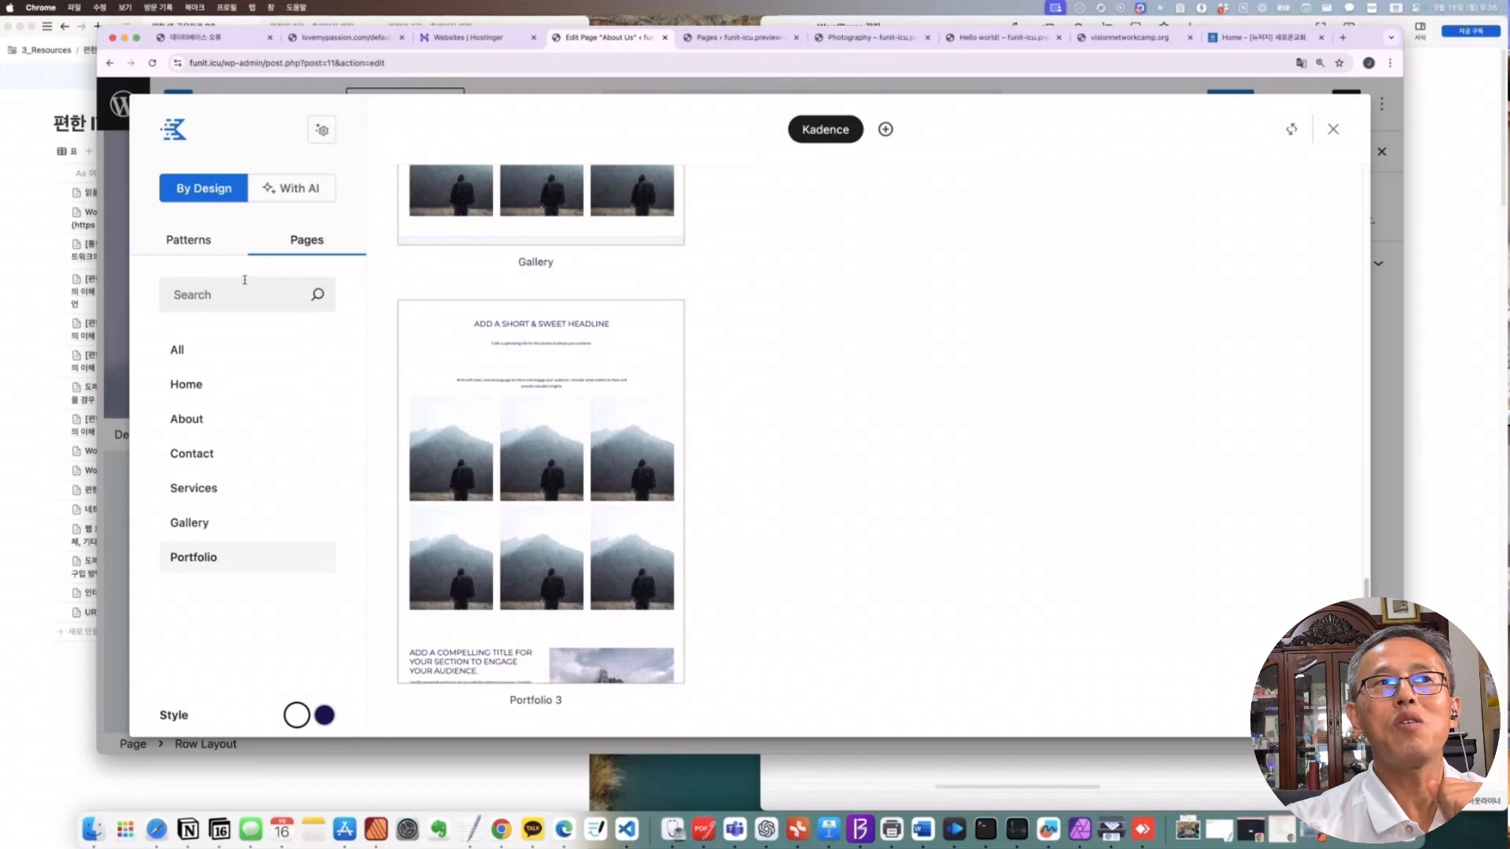
Return to the section patterns and insert the three-column Cards 43 pattern below the testimonial row
left_click(199, 241)
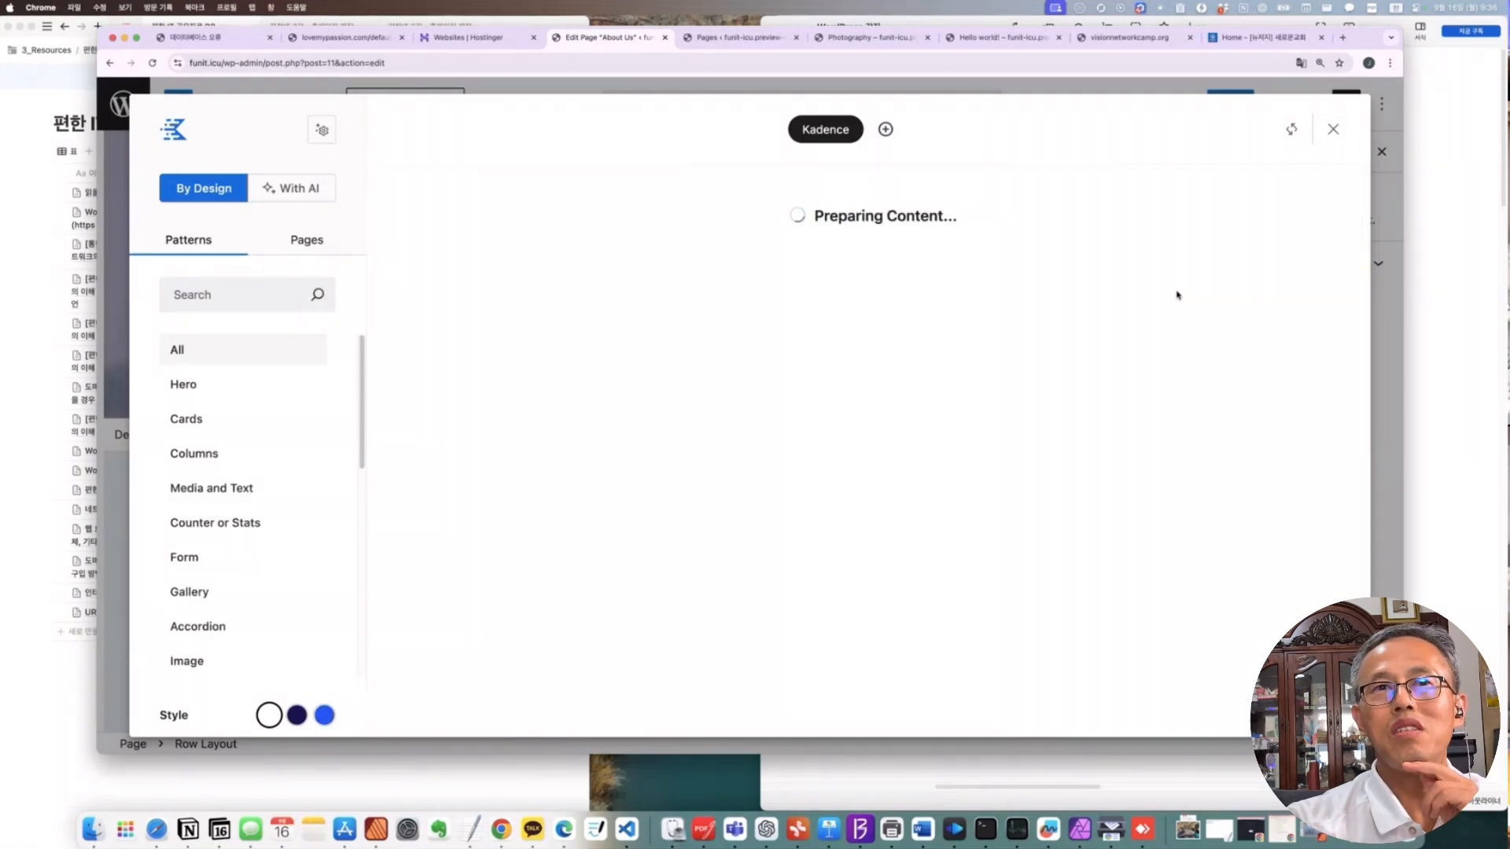
scroll(1090, 553, "down", 2)
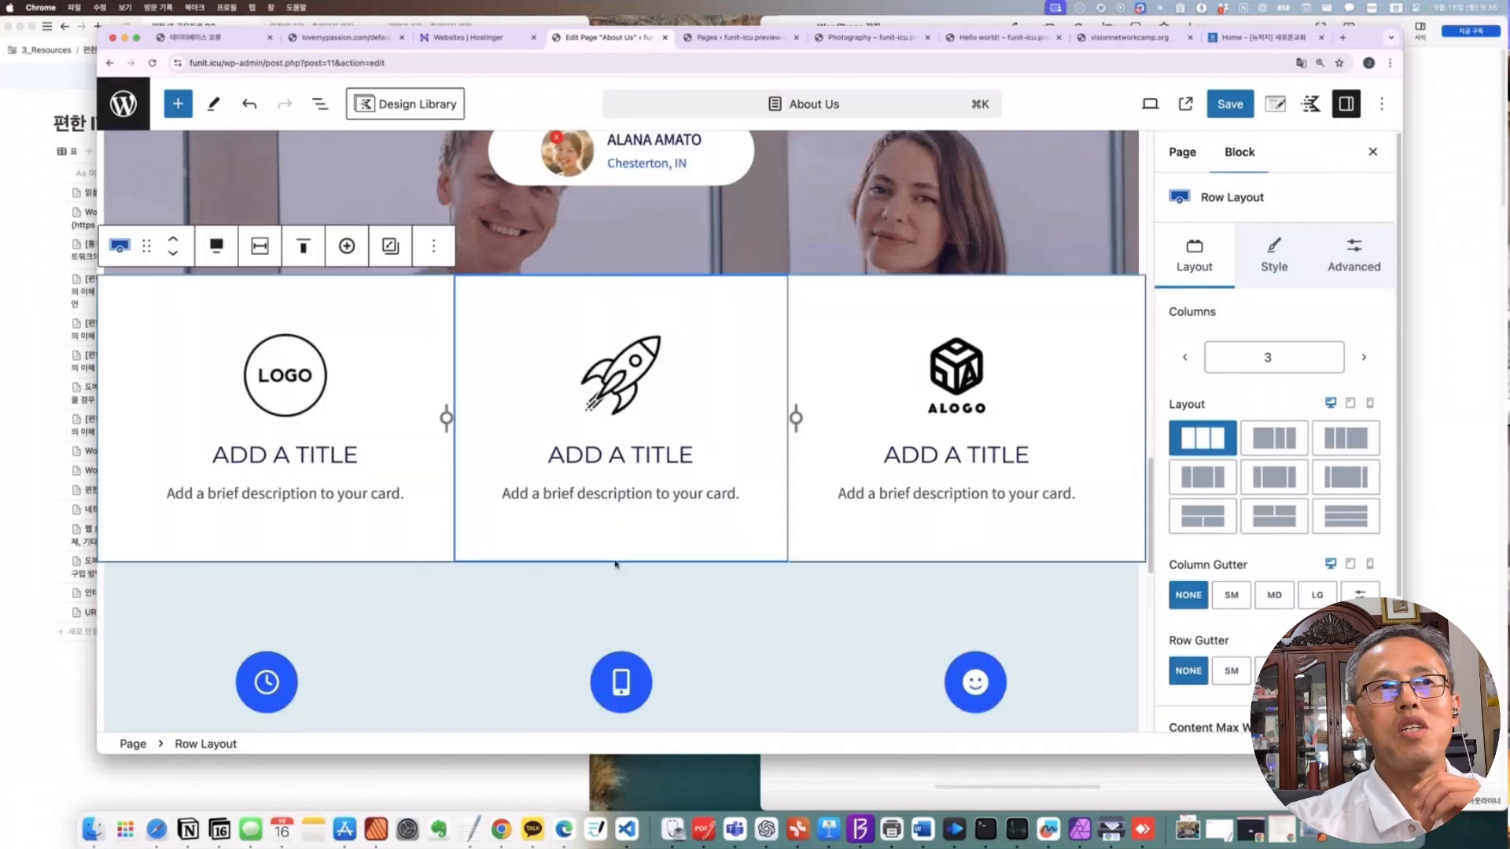
Replace the LOGO image in the first card with the media library photo of two children lying on a white blanket
left_click(296, 385)
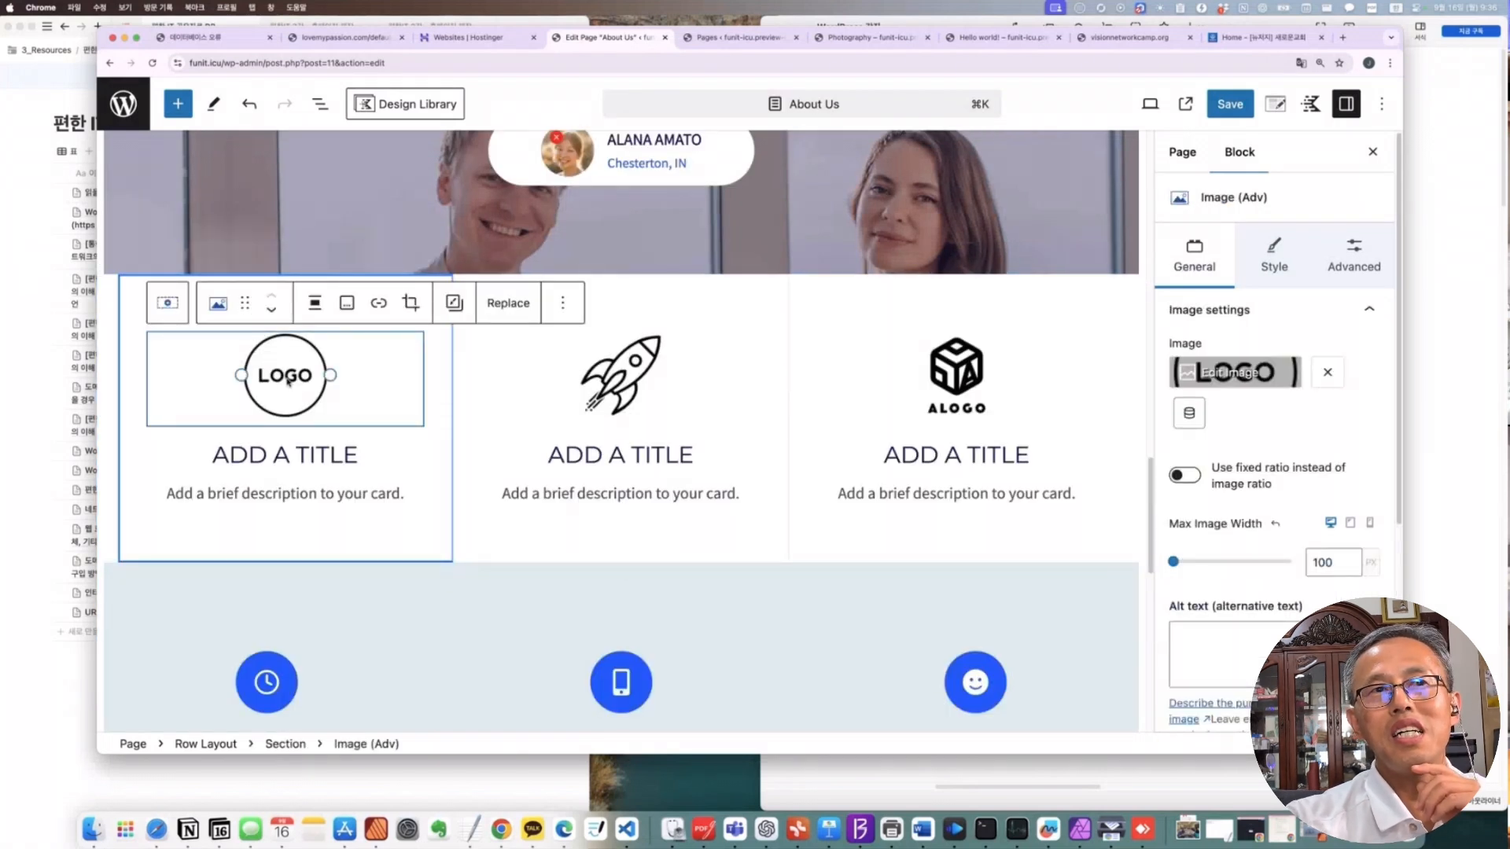
left_click(511, 305)
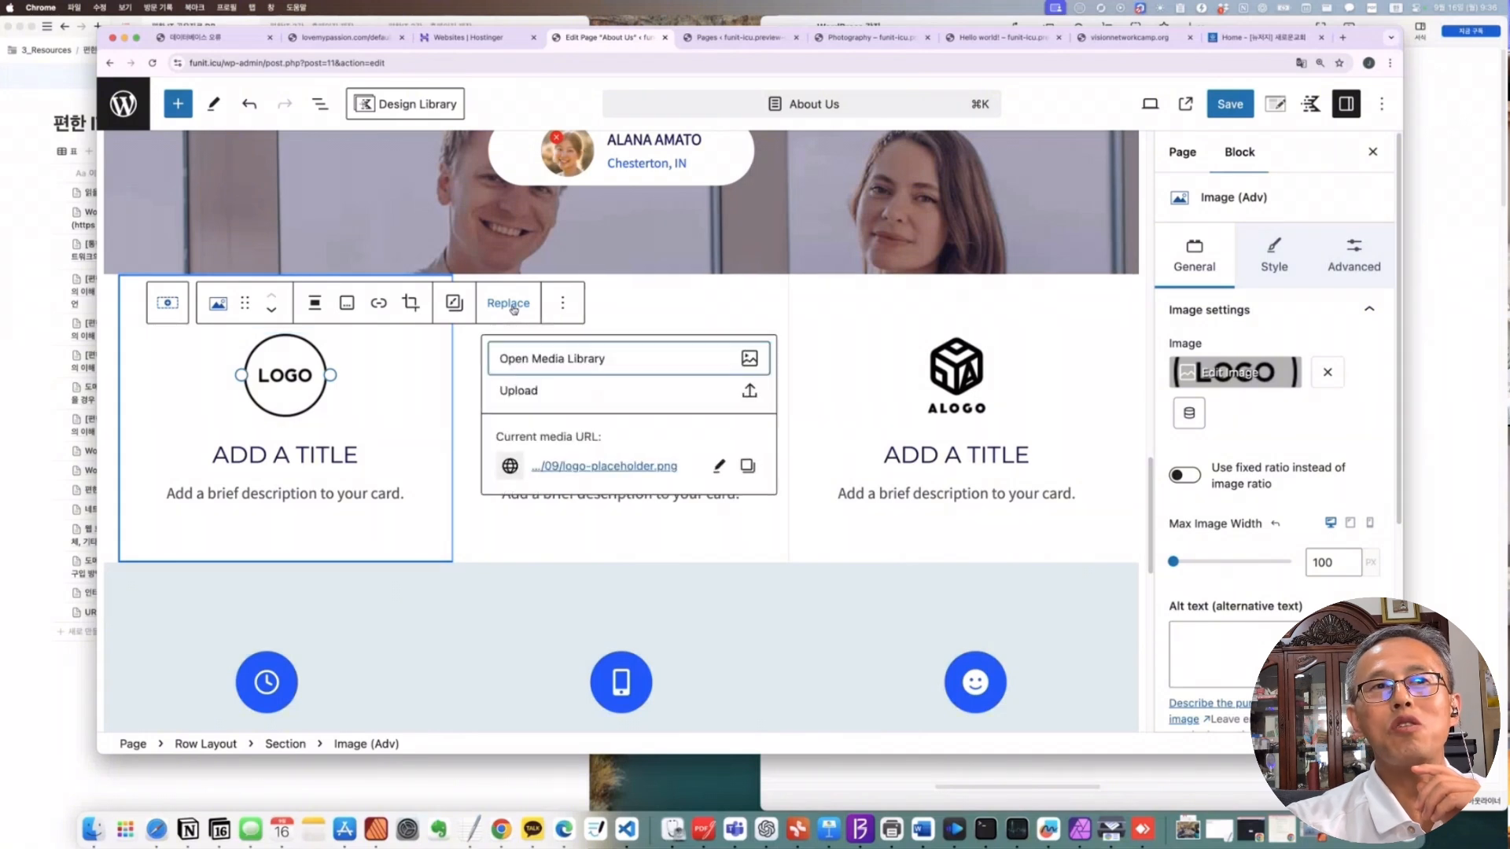
left_click(589, 359)
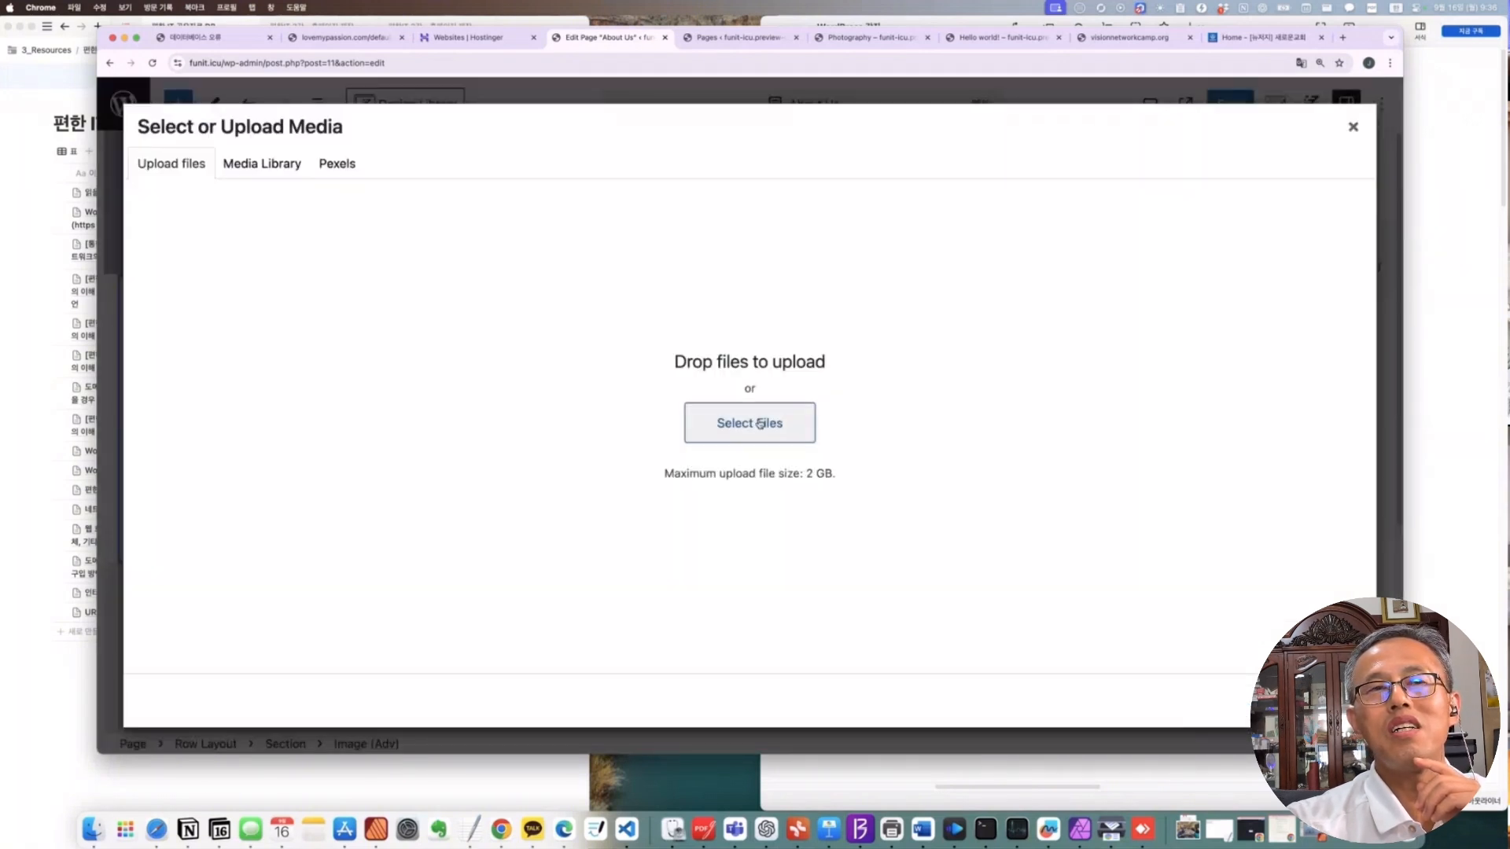
left_click(262, 168)
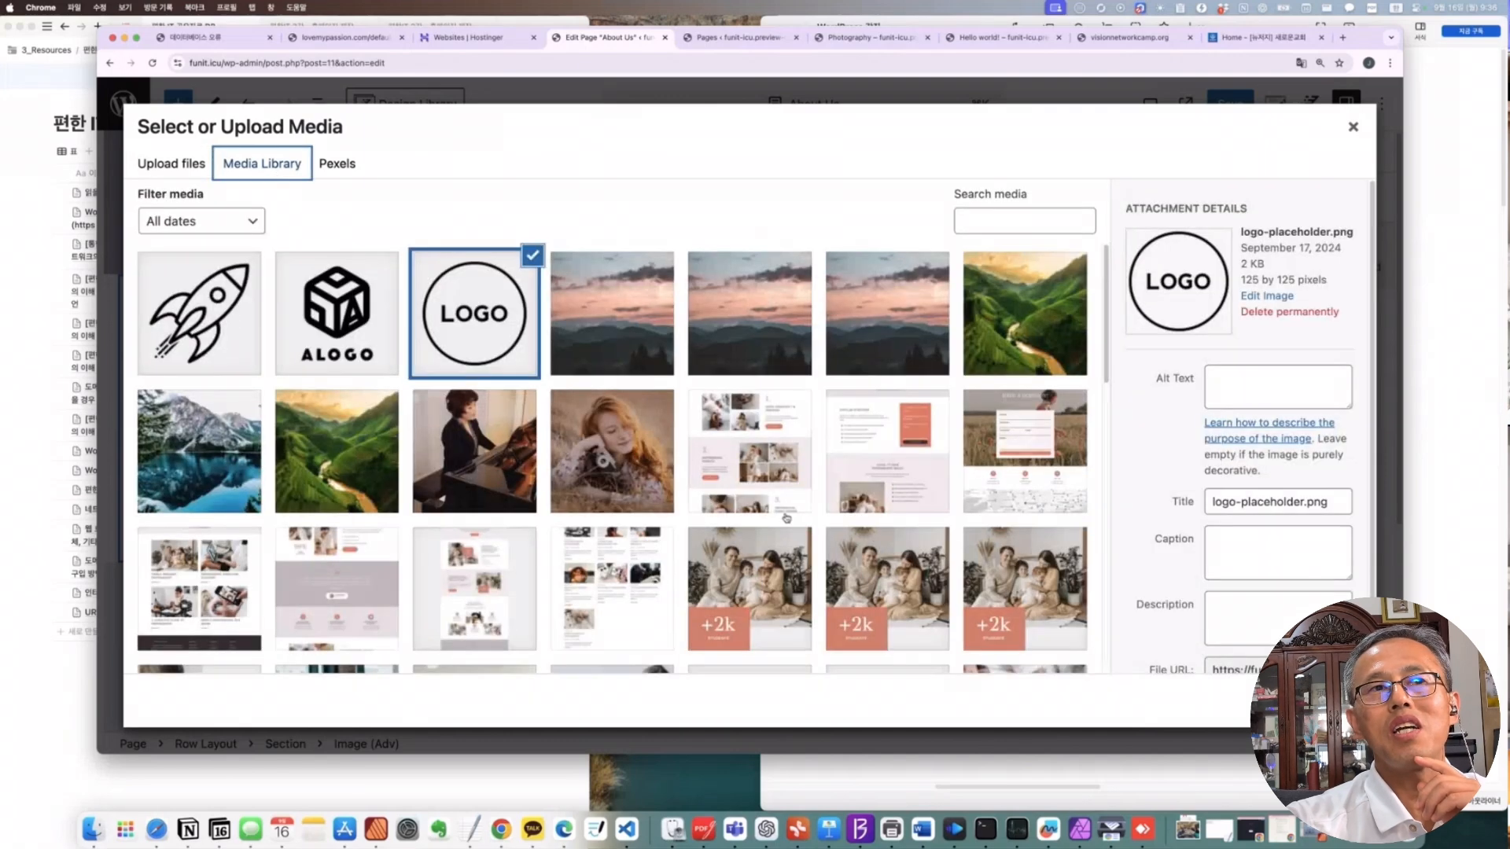
scroll(622, 456, "down", 5)
scroll(613, 456, "down", 5)
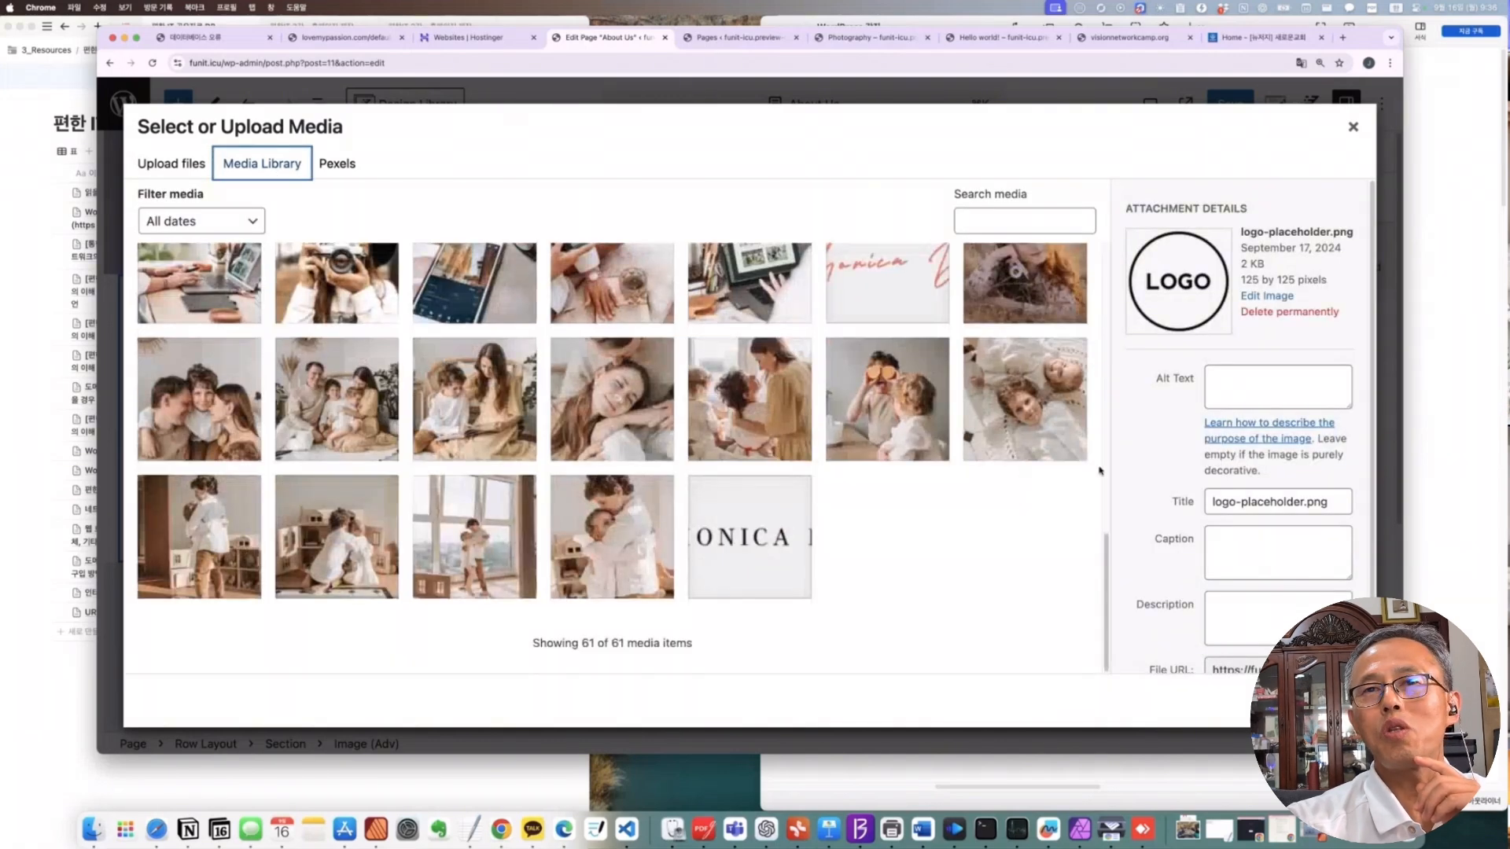
left_click(963, 422)
left_click(1321, 700)
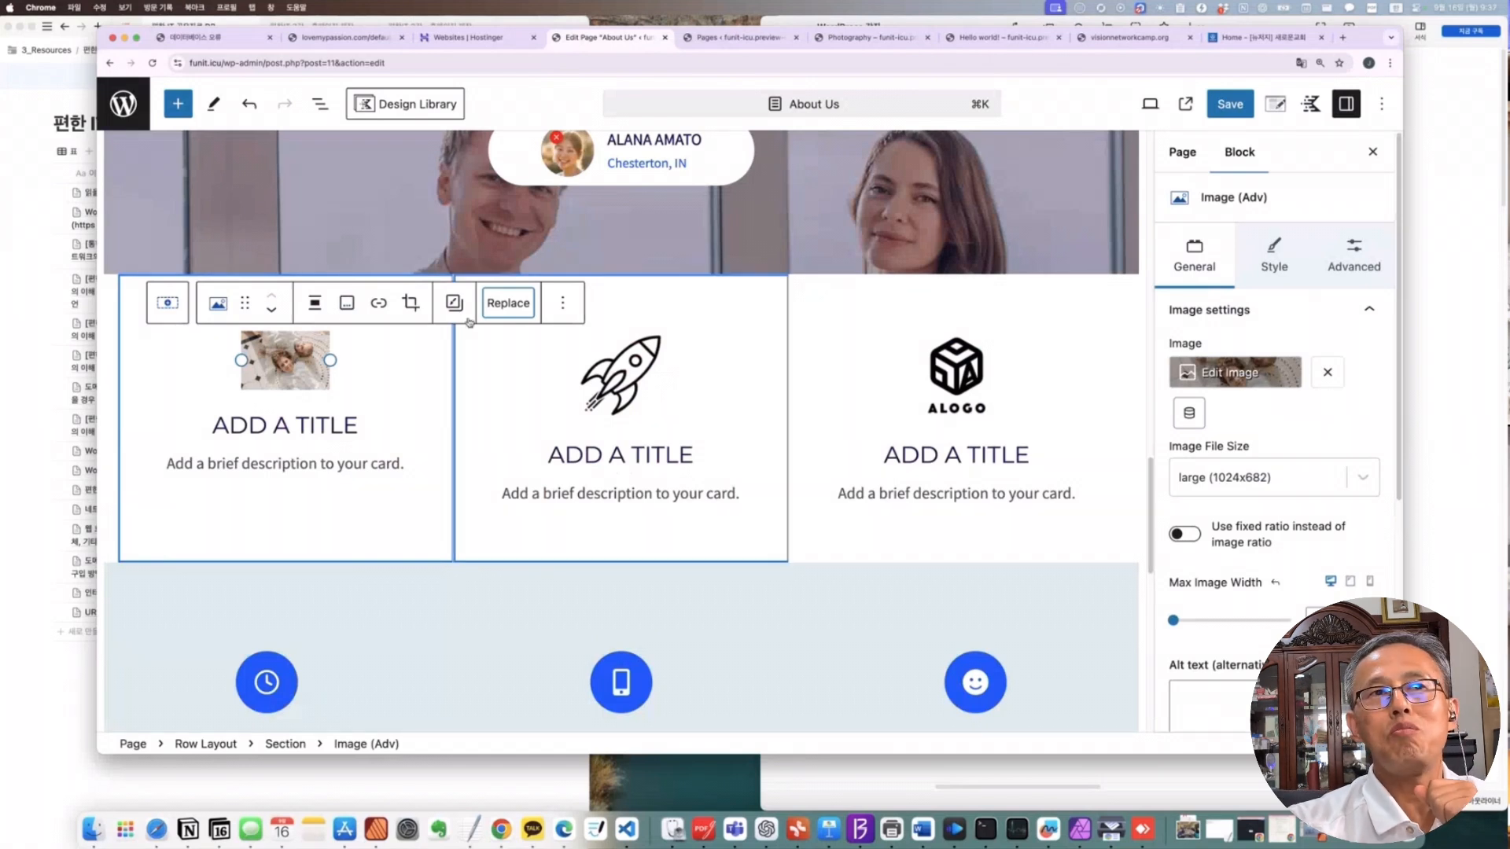
Replace the first card's photo with a floral image uploaded from the computer
left_click(524, 309)
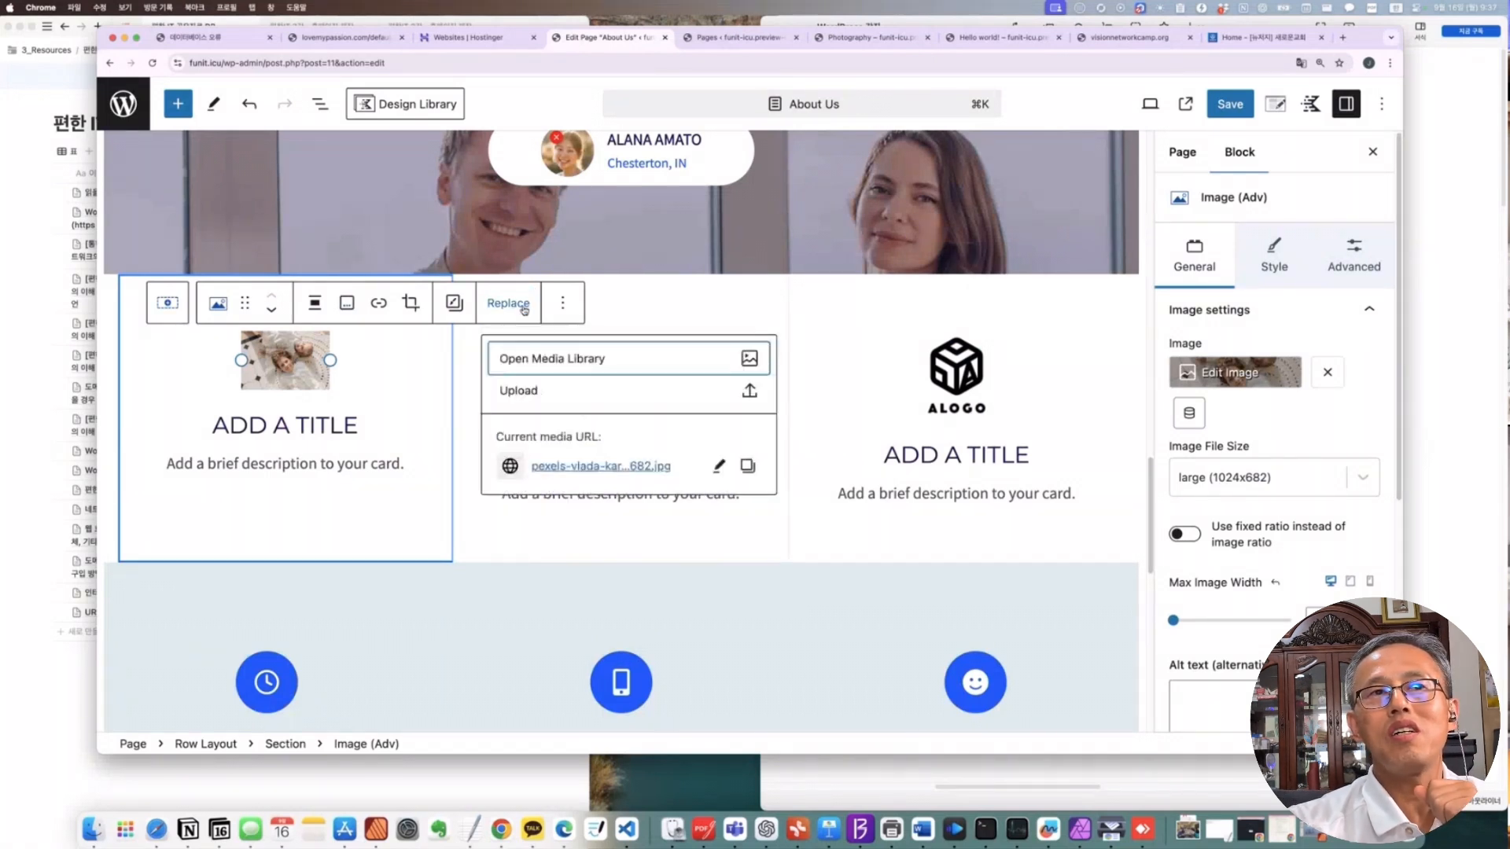
left_click(520, 393)
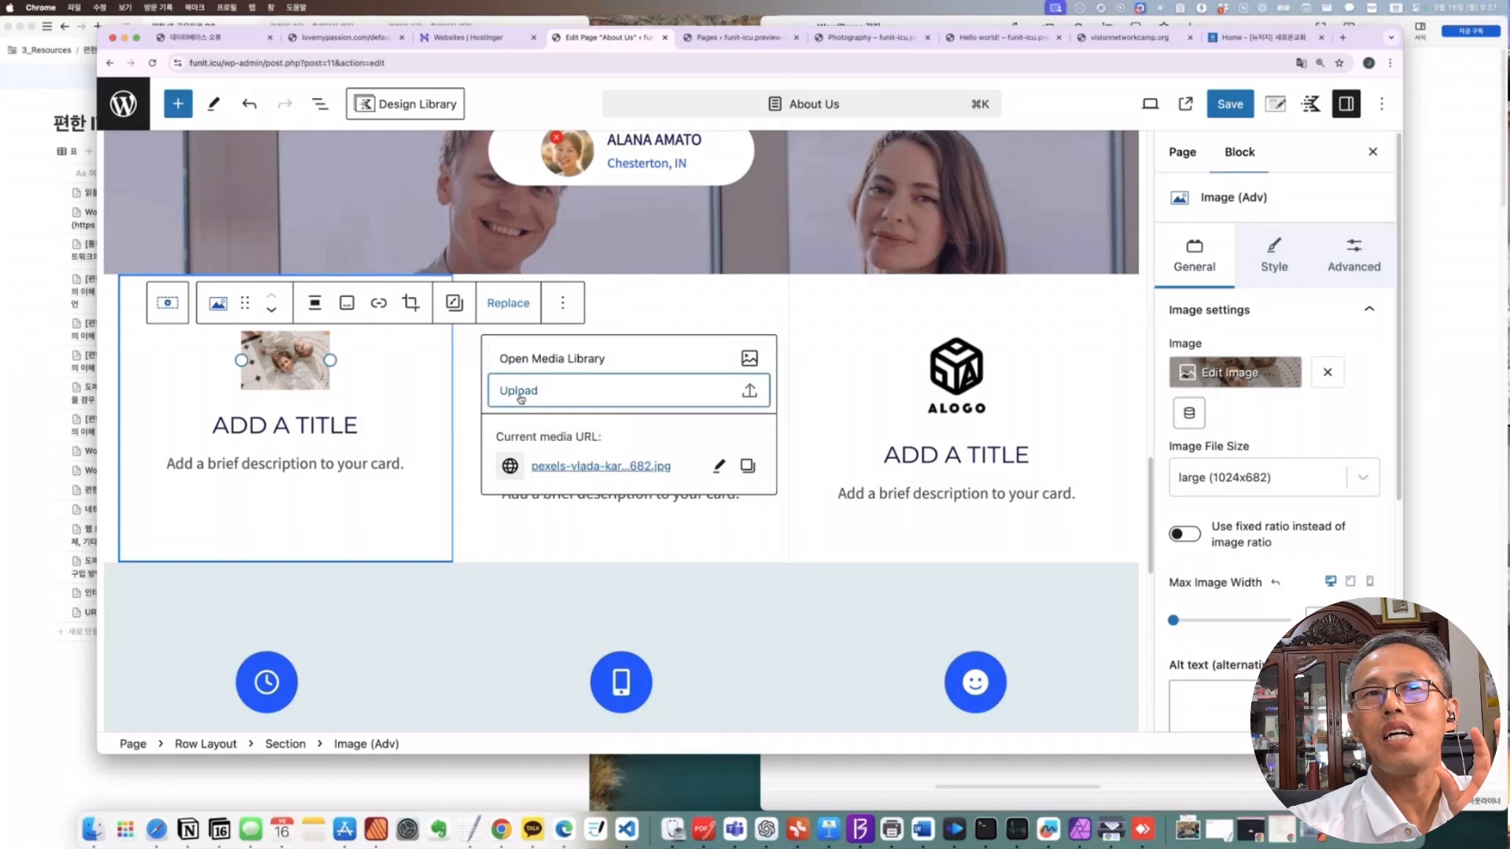
double_click(679, 392)
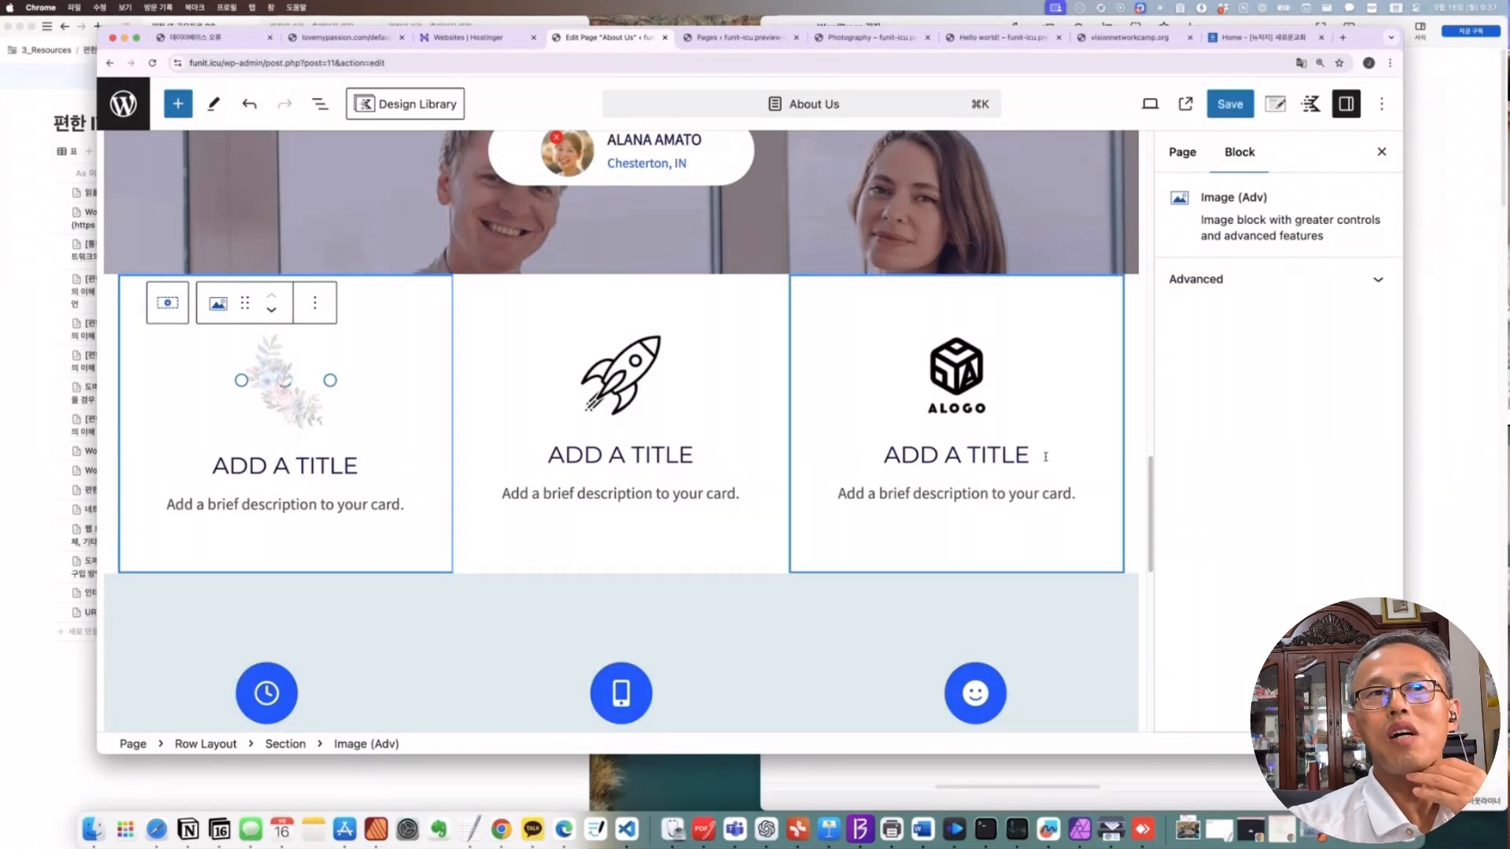
Review the About Us page from the card row up to the My Experience section
left_click(282, 387)
scroll(281, 387, "down", 1)
scroll(849, 530, "down", 2)
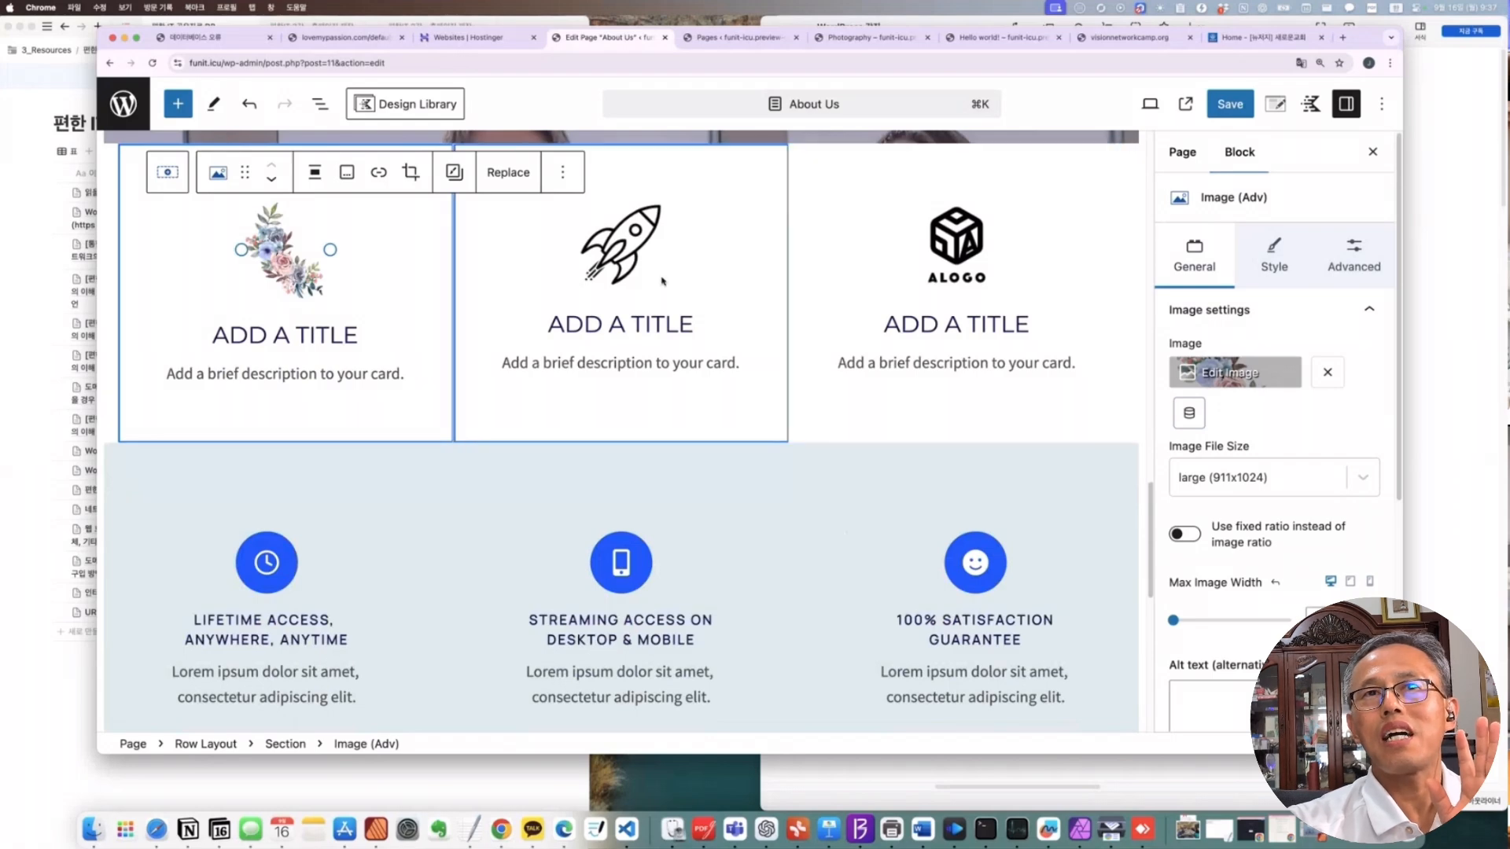
scroll(722, 259, "up", 2)
scroll(721, 260, "up", 4)
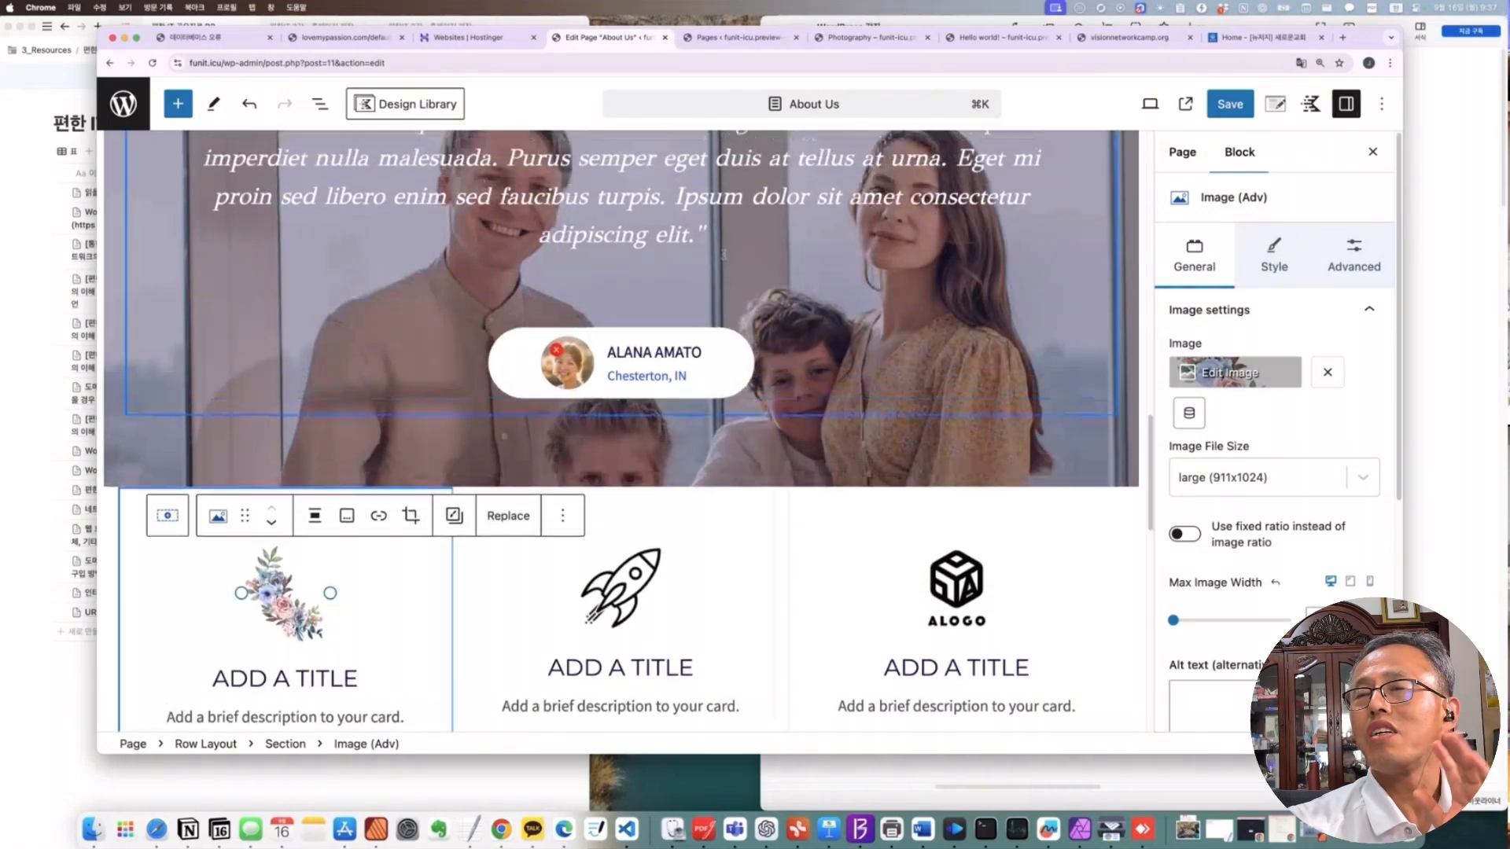
scroll(727, 251, "up", 8)
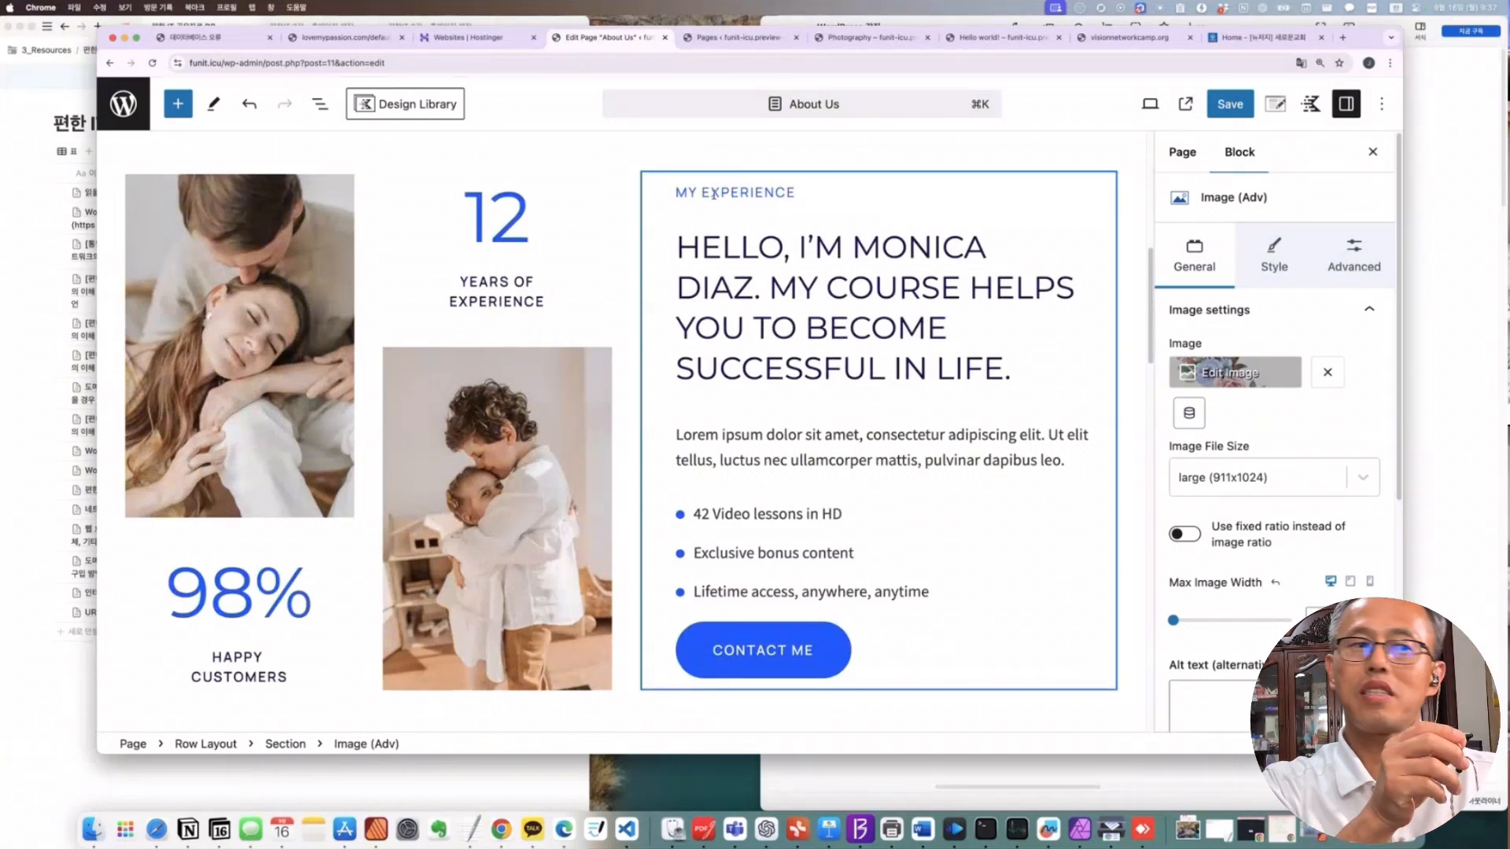
Switch to the Xmind mind map, rename the Kadence Theme topic to 메뉴 and add 홈, 기관소개 and 사역 as its subtopics
left_click(1449, 226)
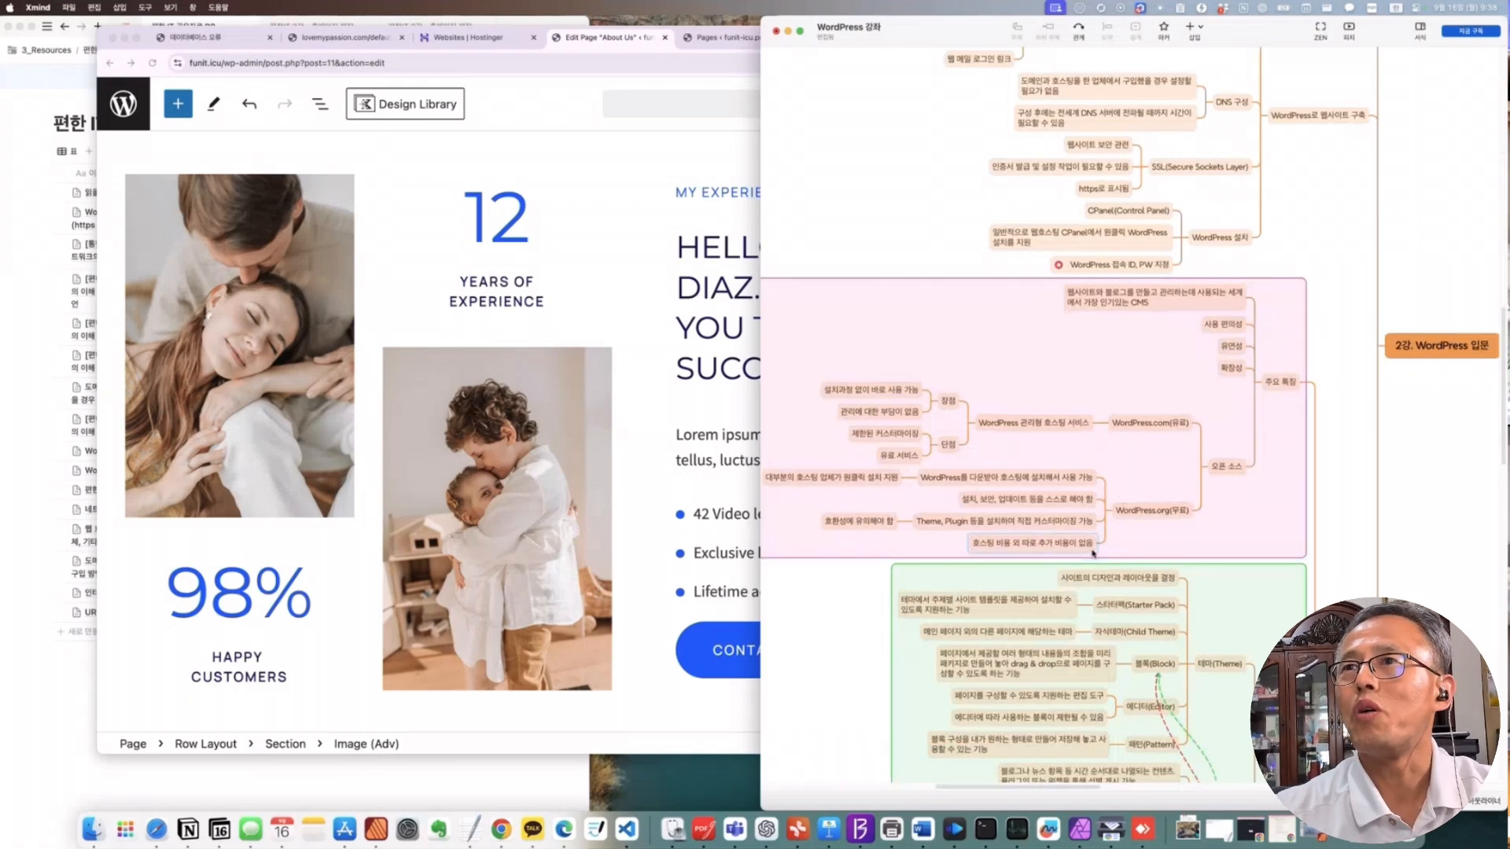
scroll(1101, 534, "down", 10)
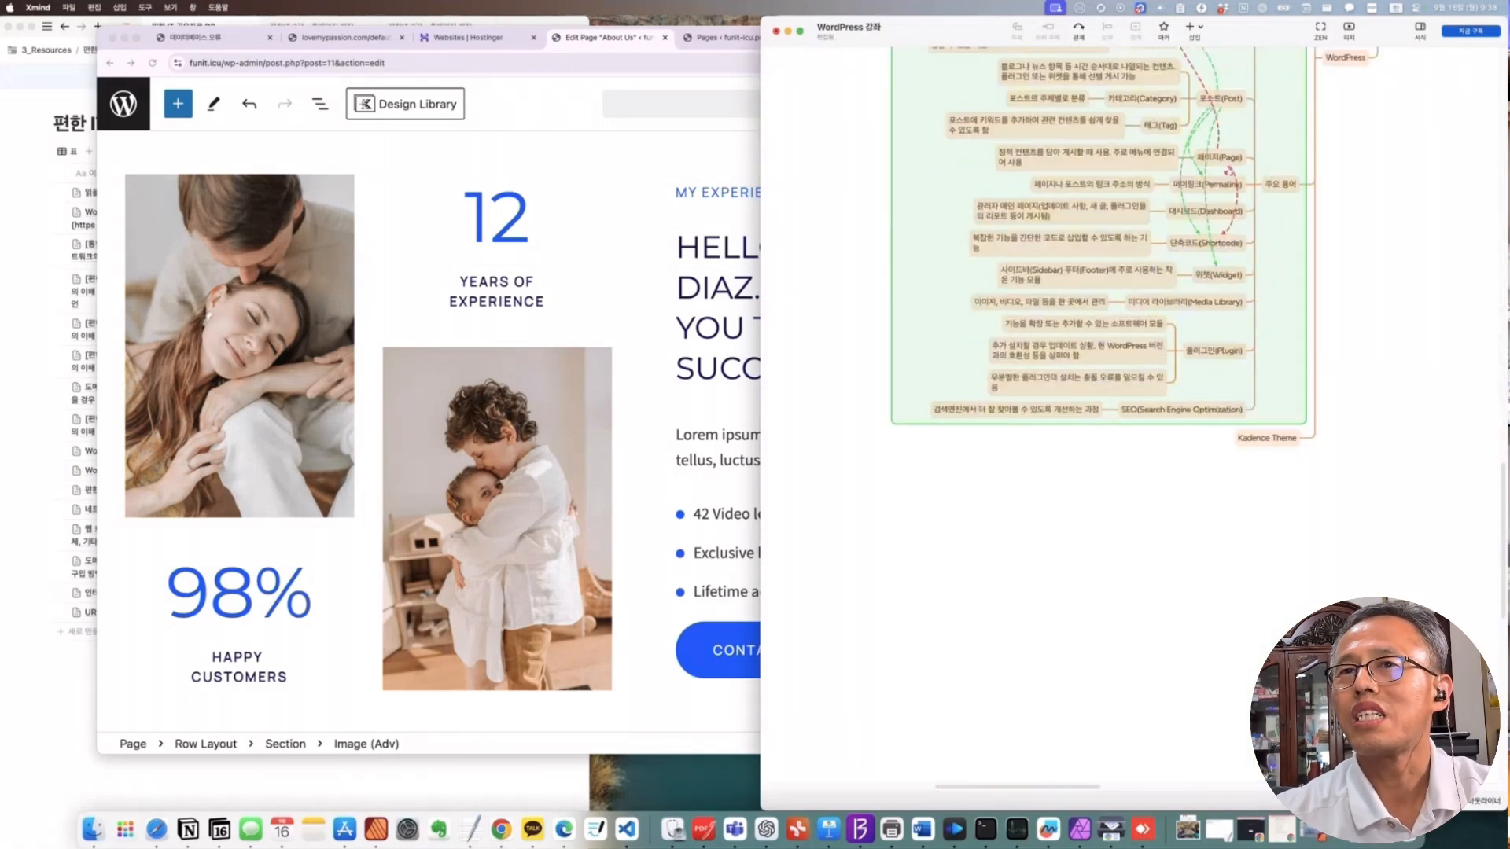
left_click(1278, 442)
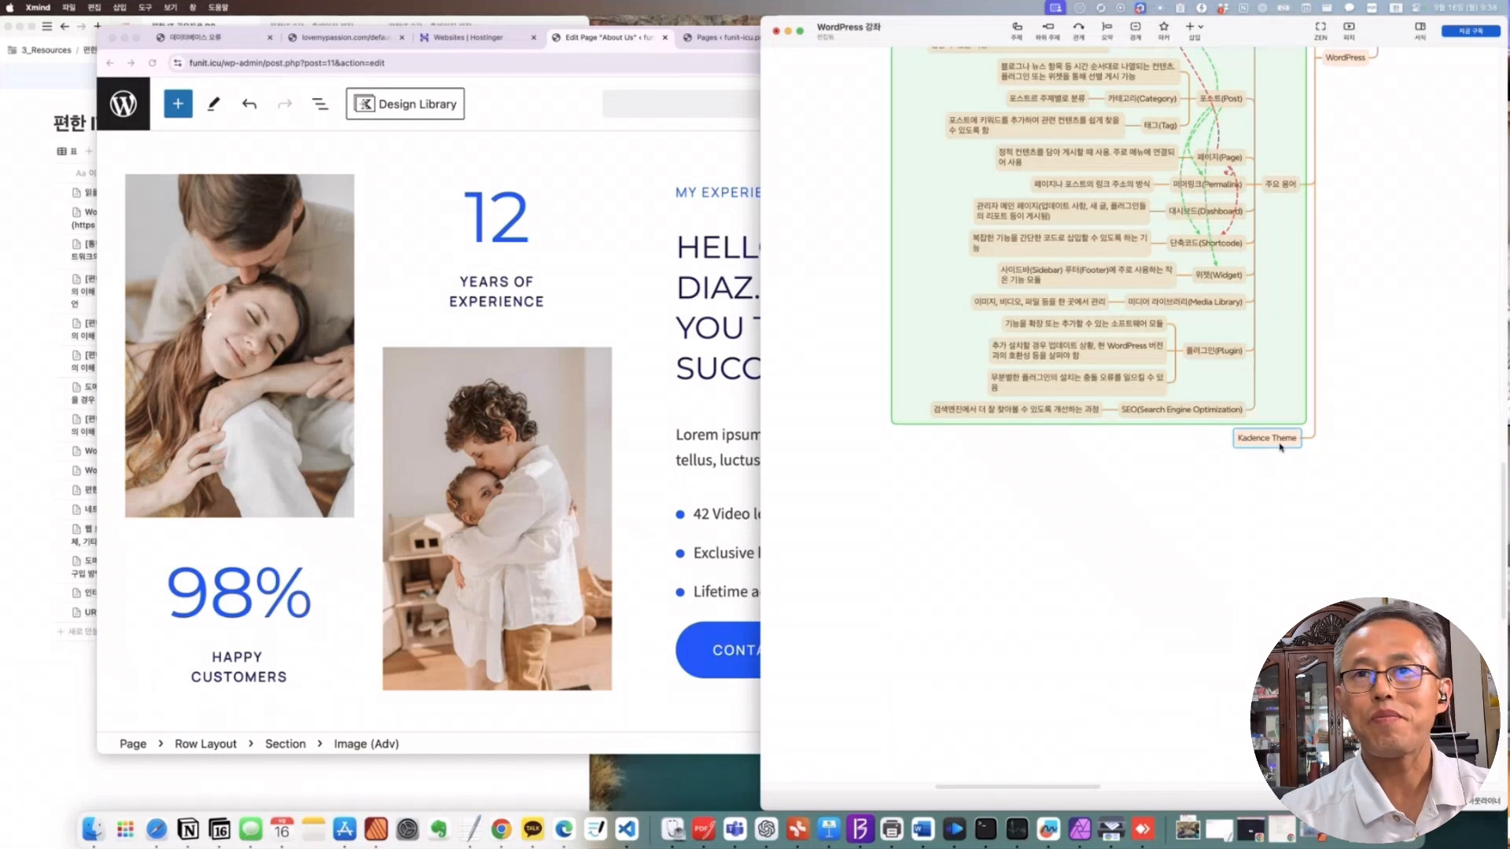
scroll(1343, 382, "up", 5)
type("최")
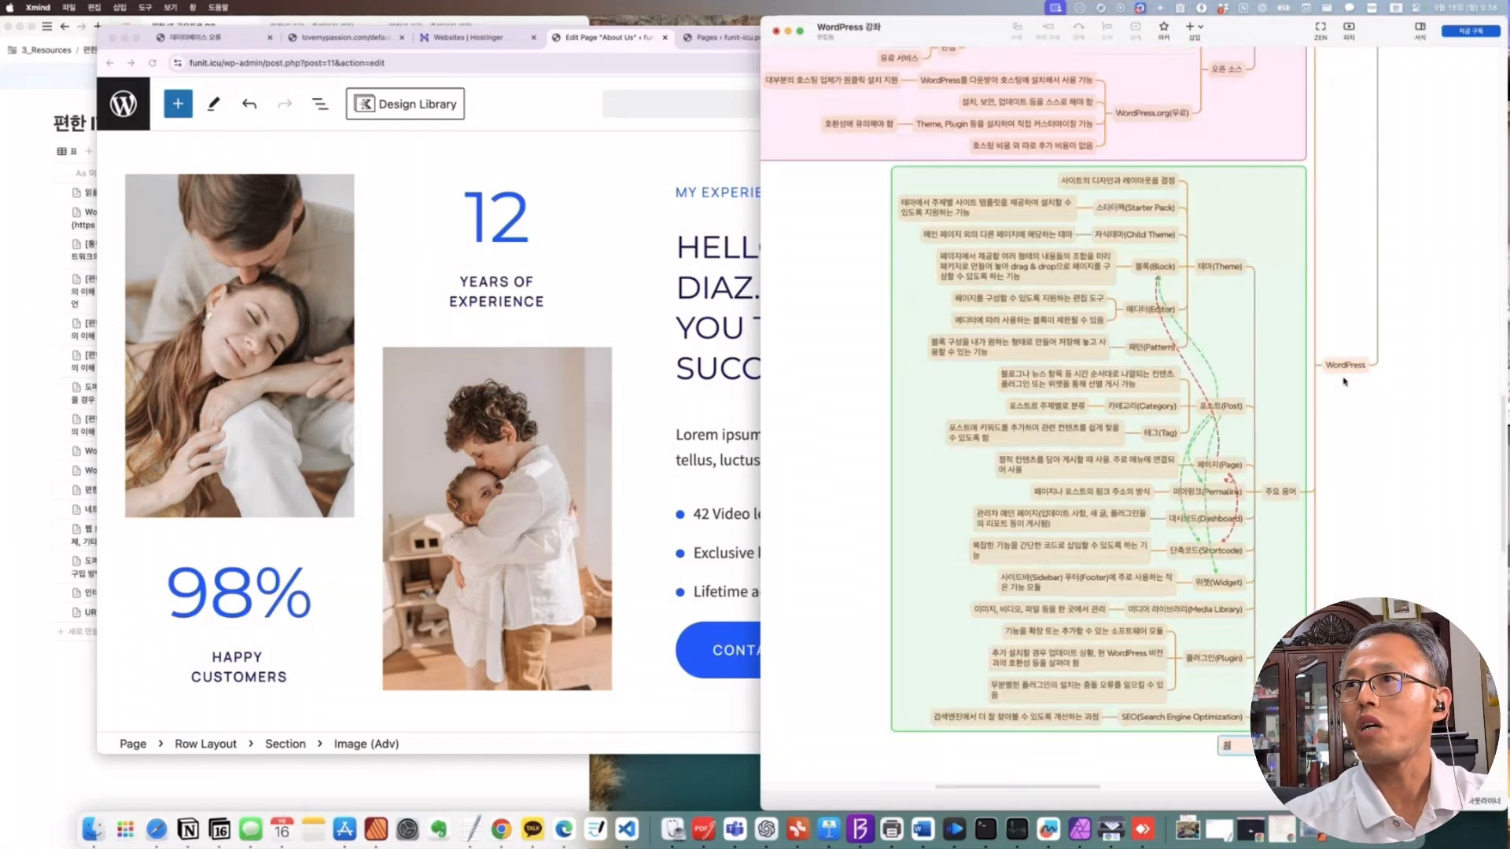
key("Return")
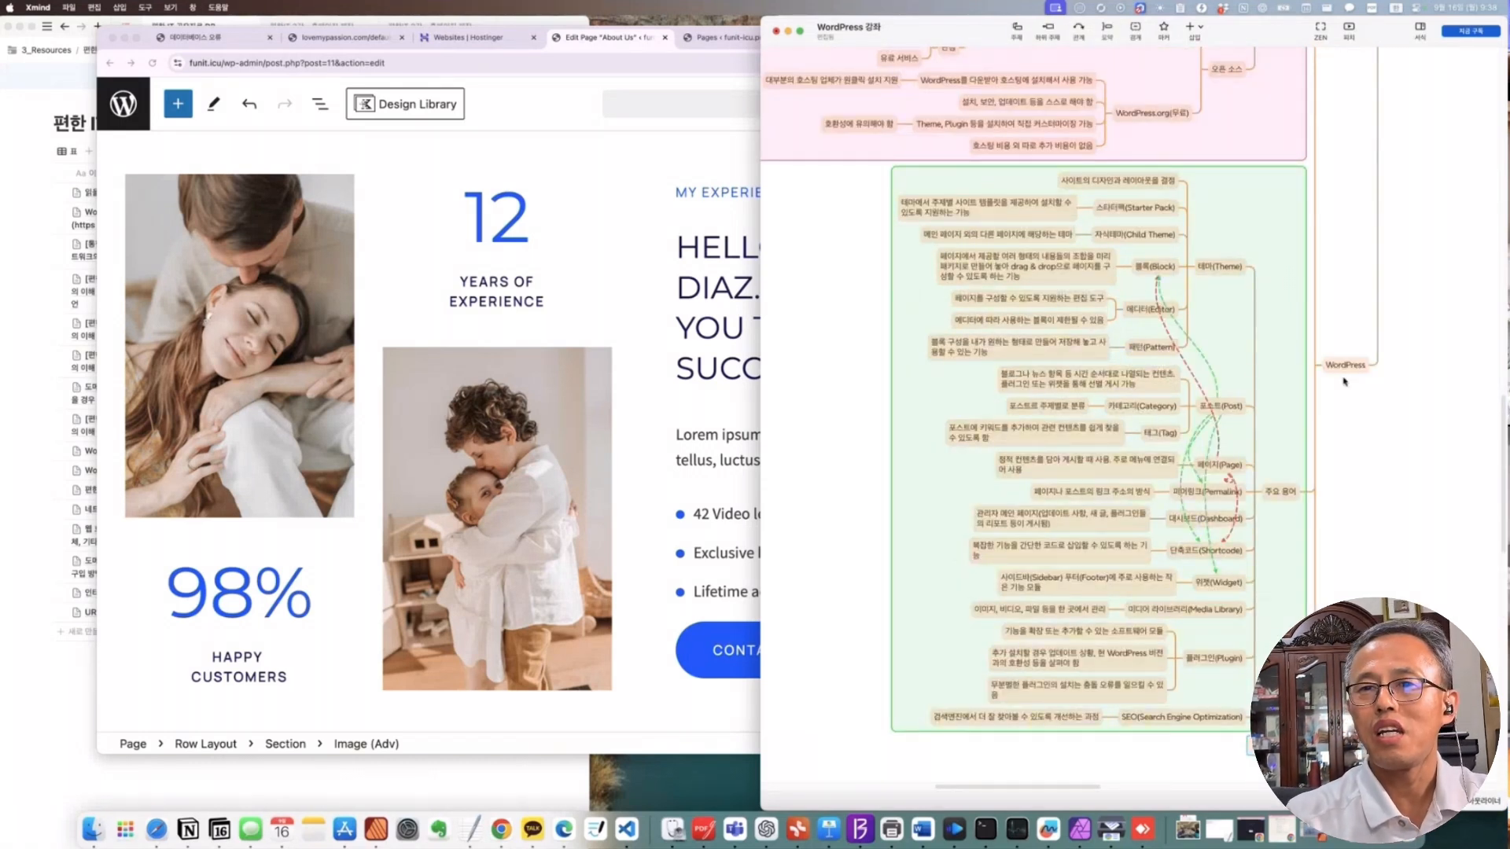
type("기관소개")
key("Return")
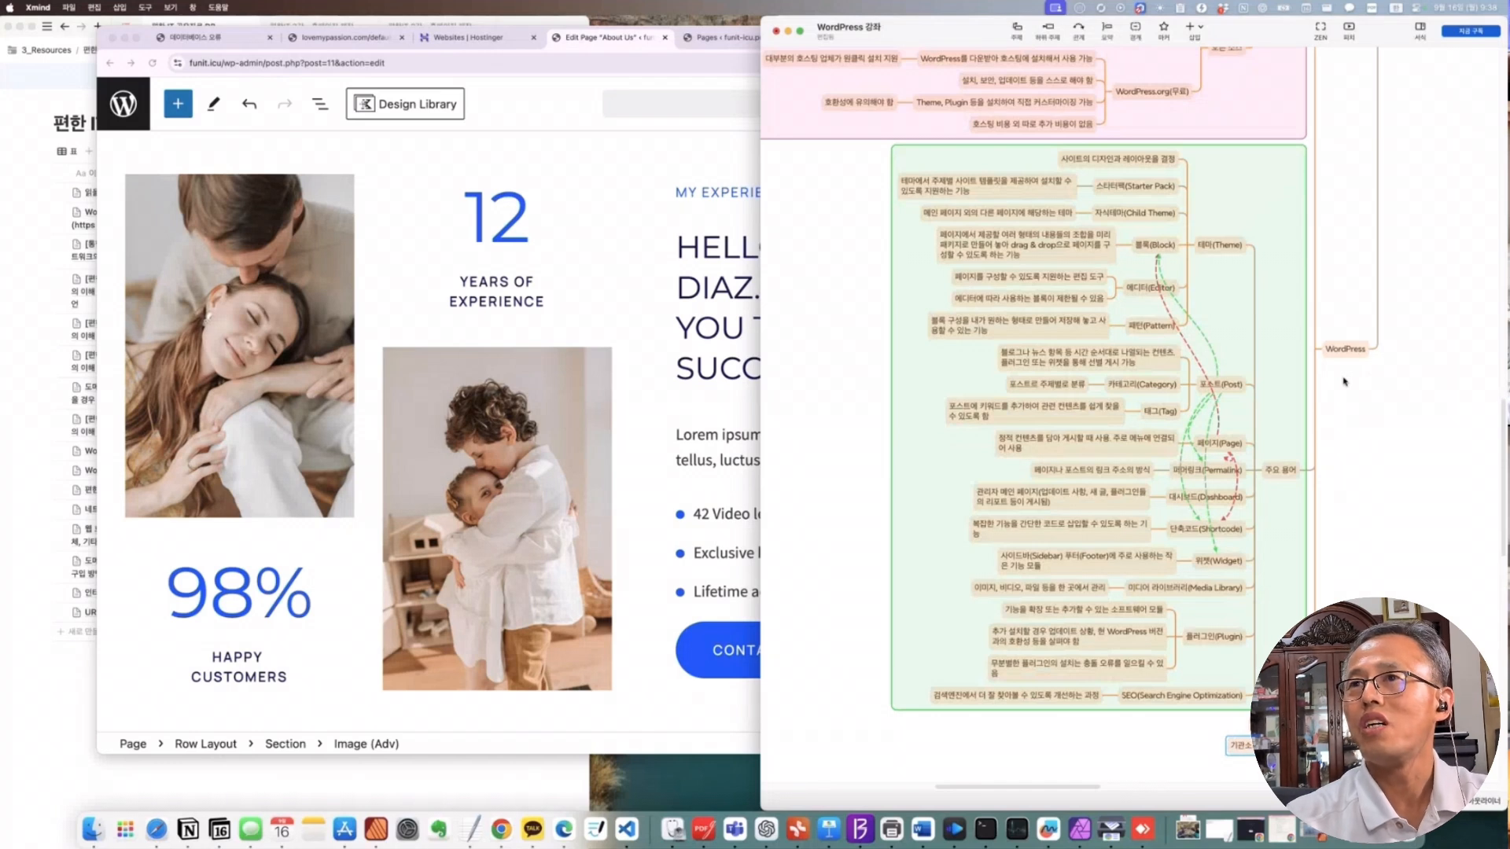
key("Return")
type("서버")
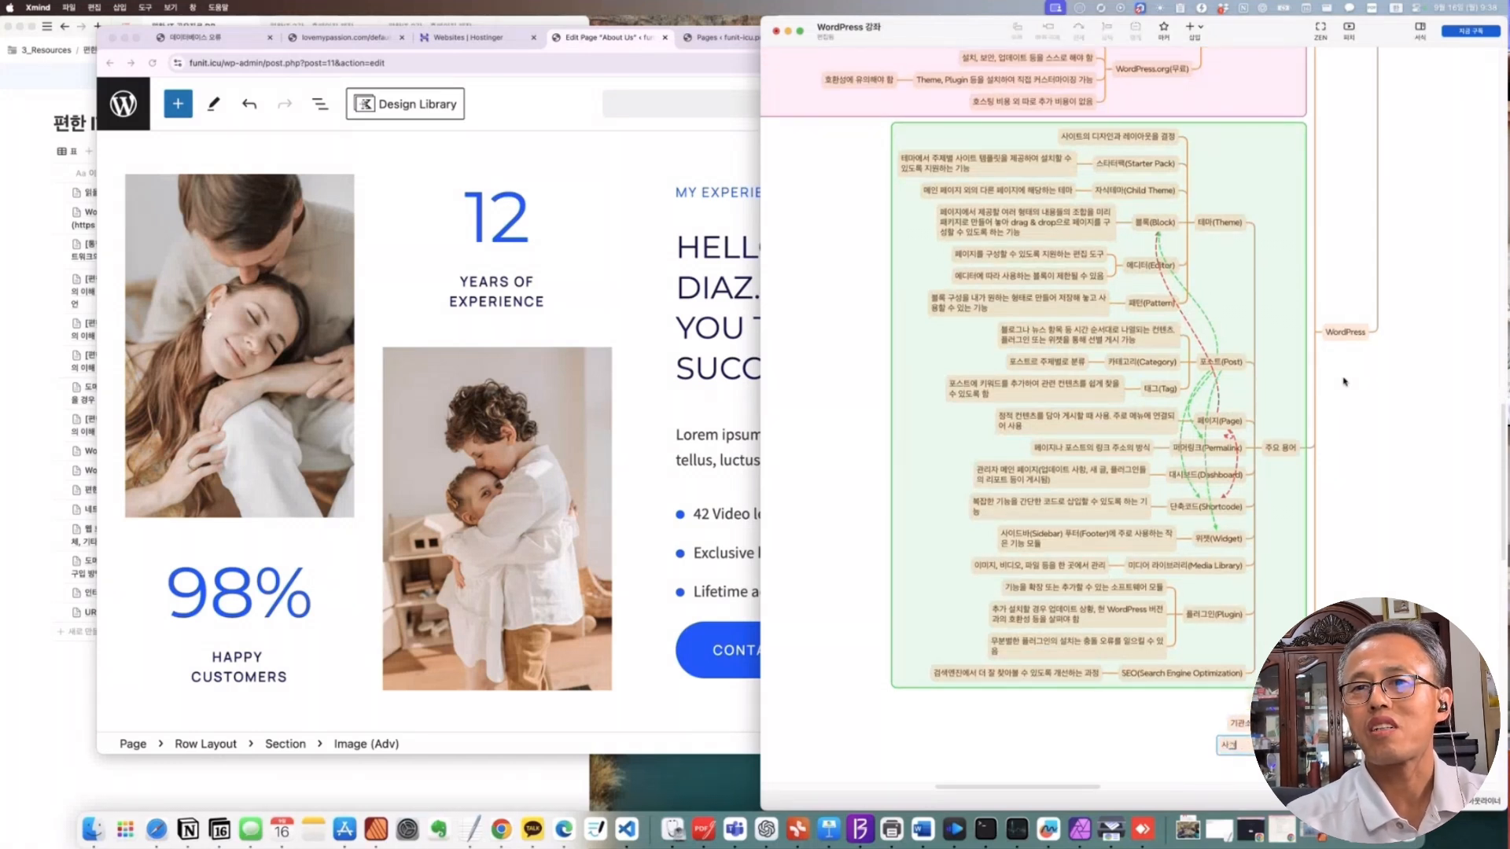
key("Return")
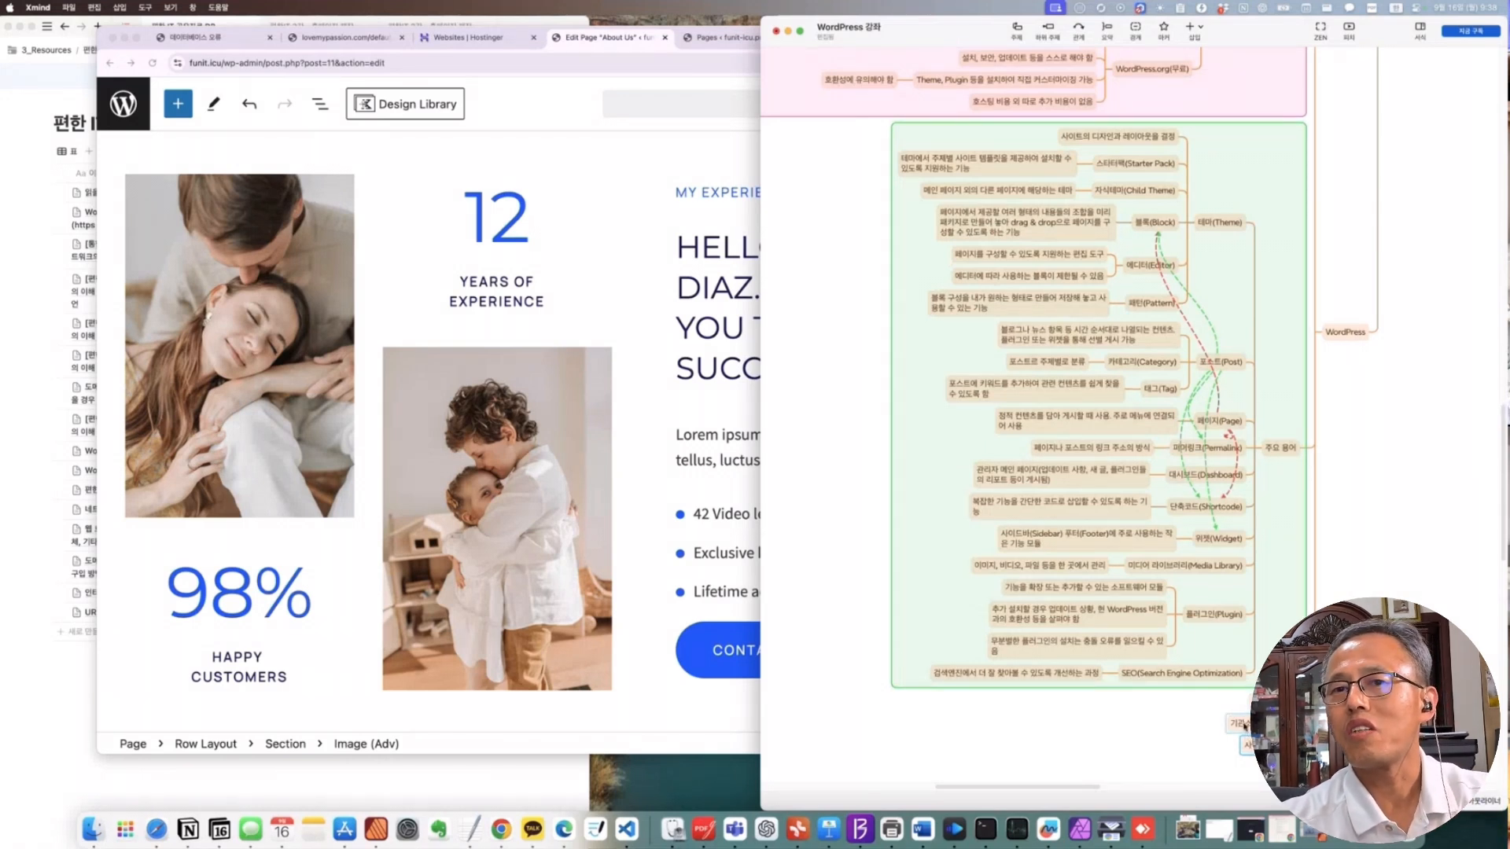
Add subtopics 비전 and 사역자 under 기관소개, and subtopics 1, 2 and 3 under 비전
key("Tab")
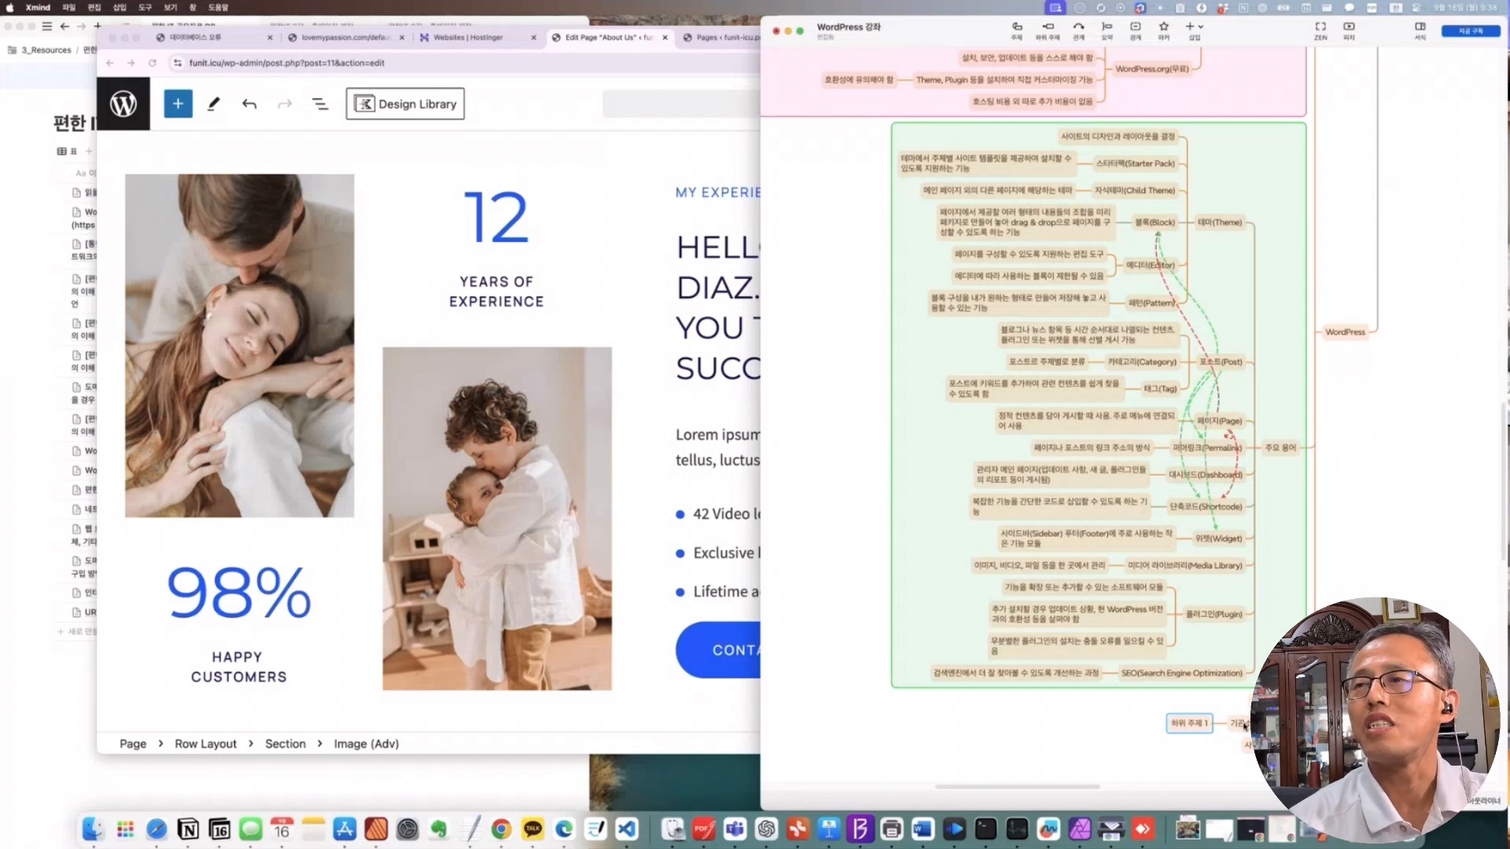
type("비전")
key("Return")
key("Return")
type("사명지")
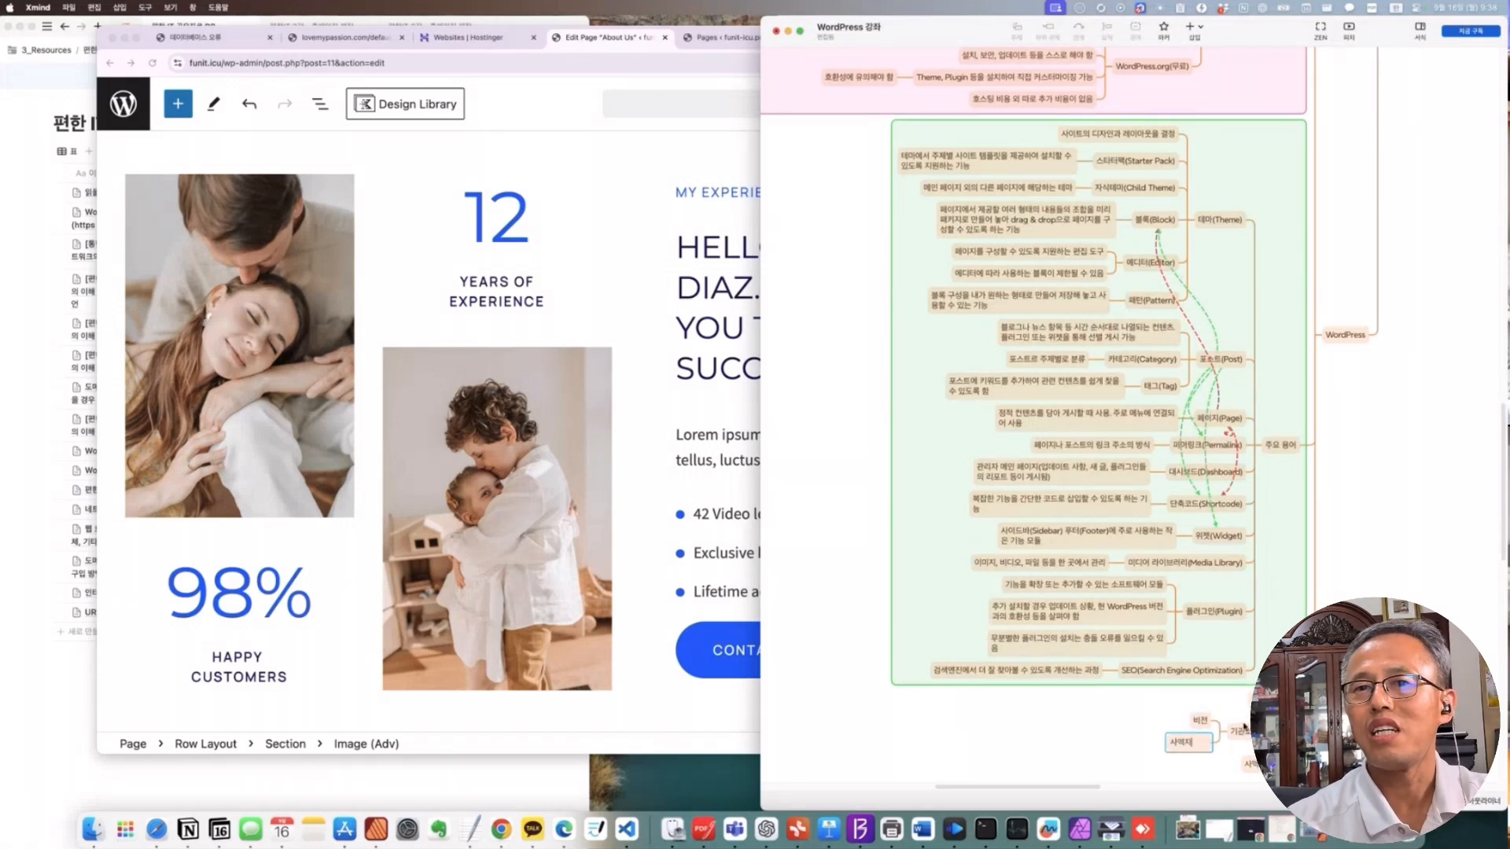
key("Return")
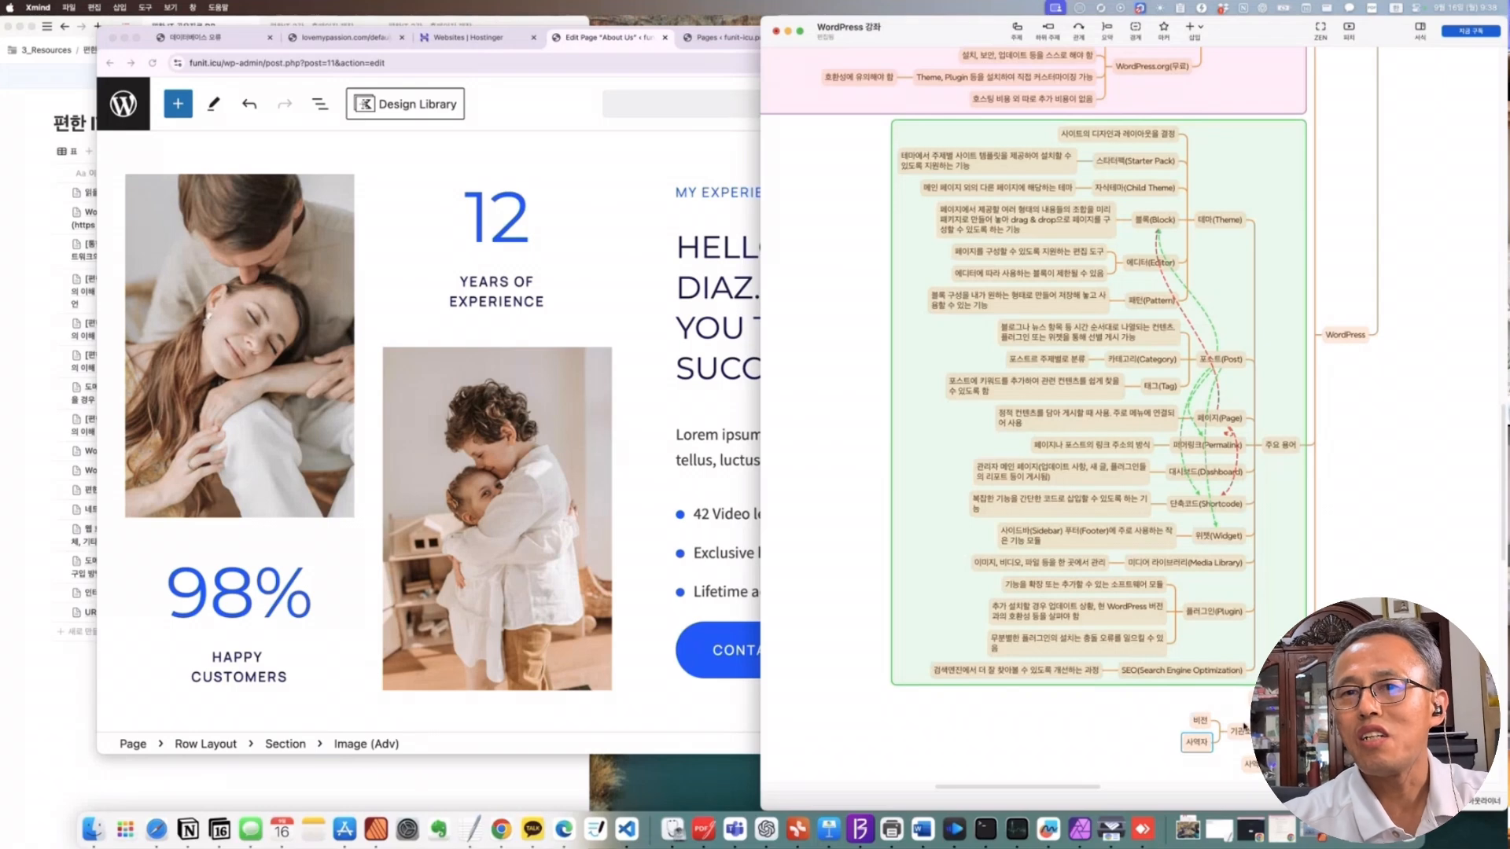
left_click(1203, 720)
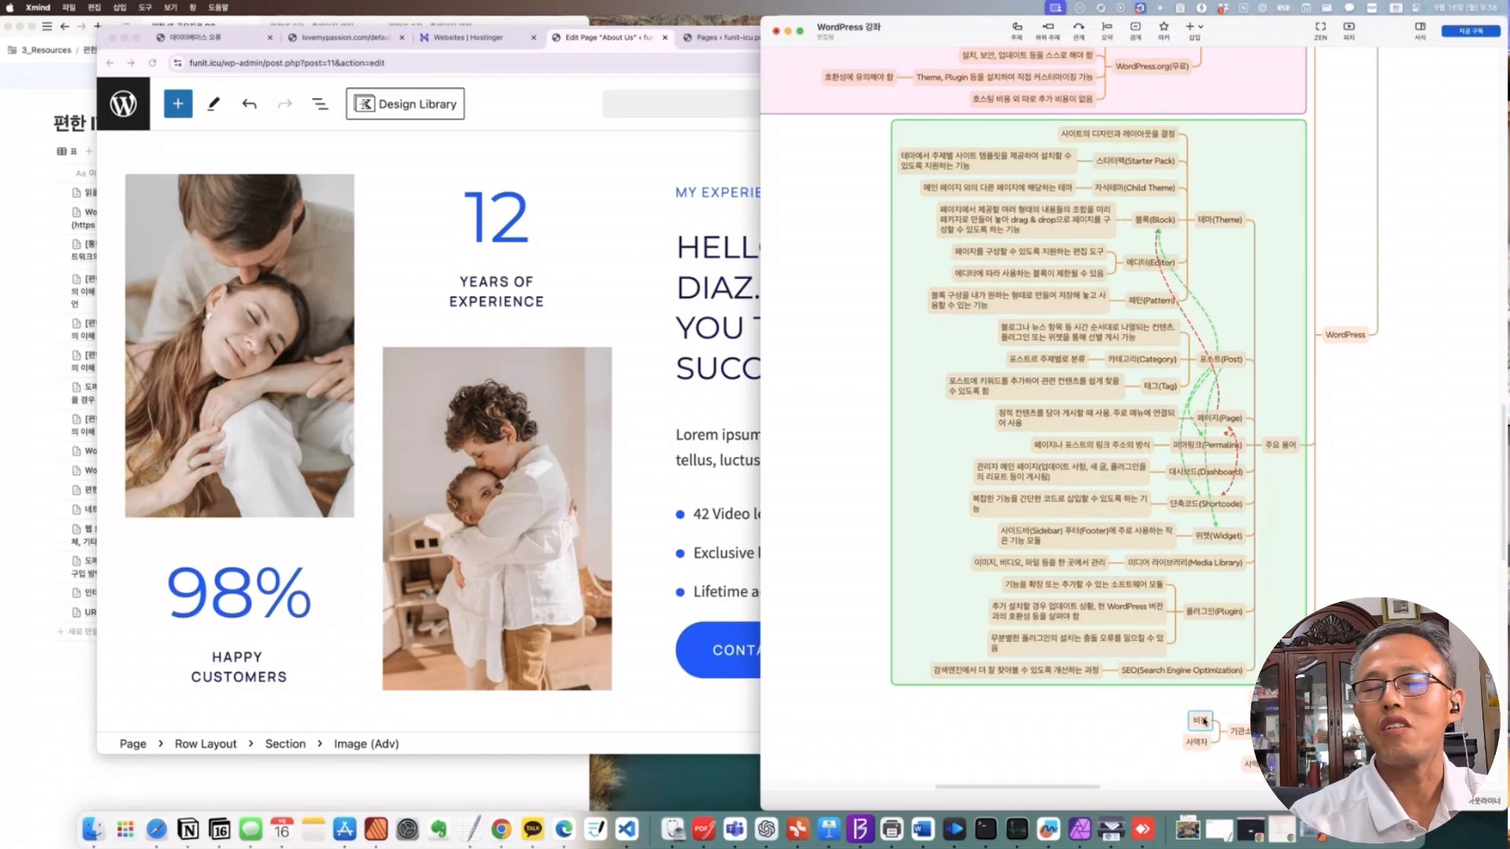
type("1 2 3")
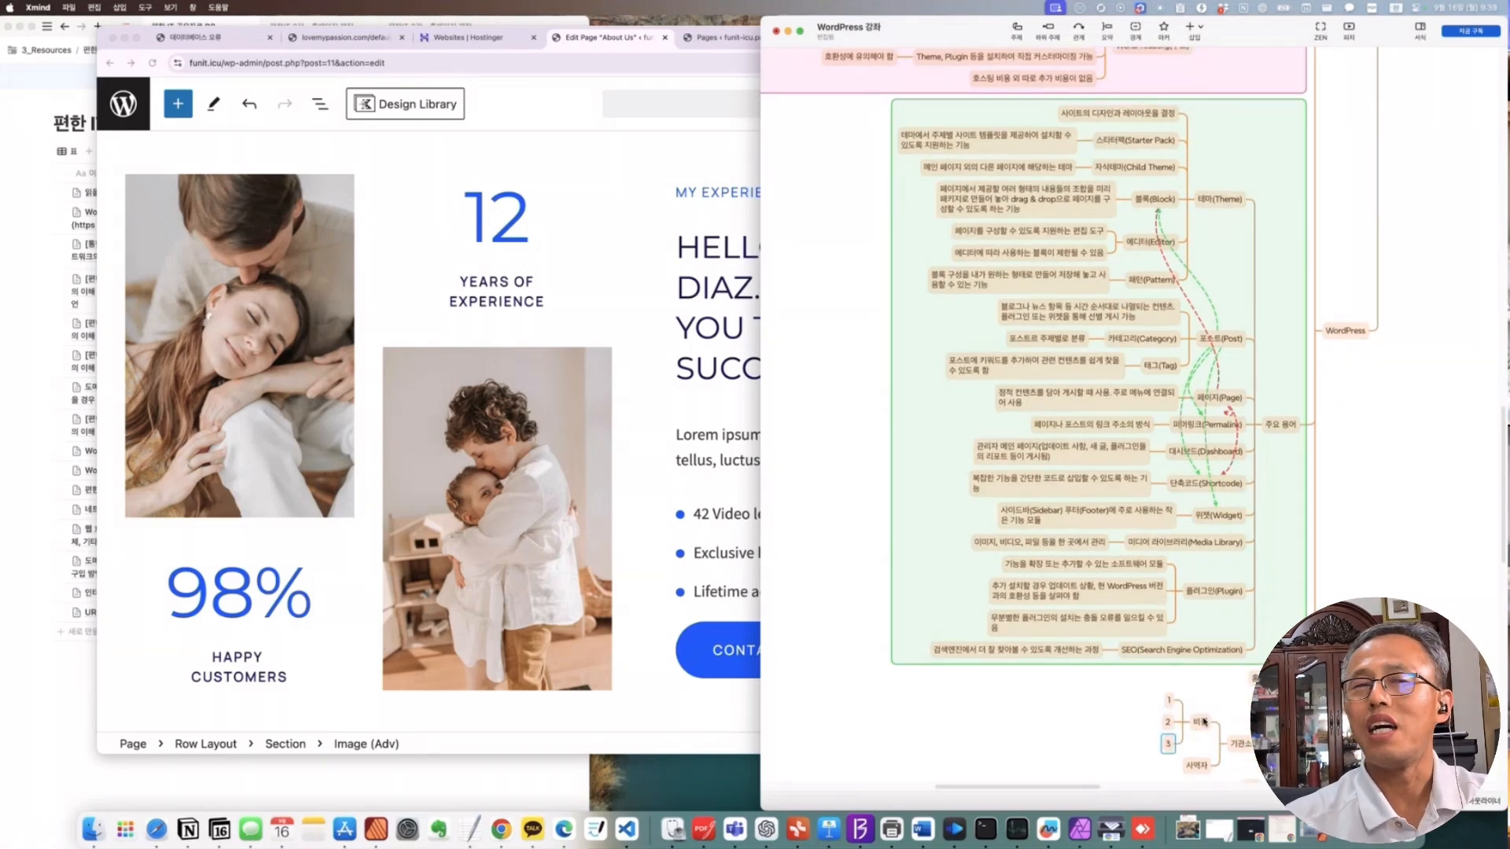
Compare the three-card row on the About Us page in Chrome with the 비전 topics in the mind map
key("super+Tab")
scroll(667, 413, "down", 15)
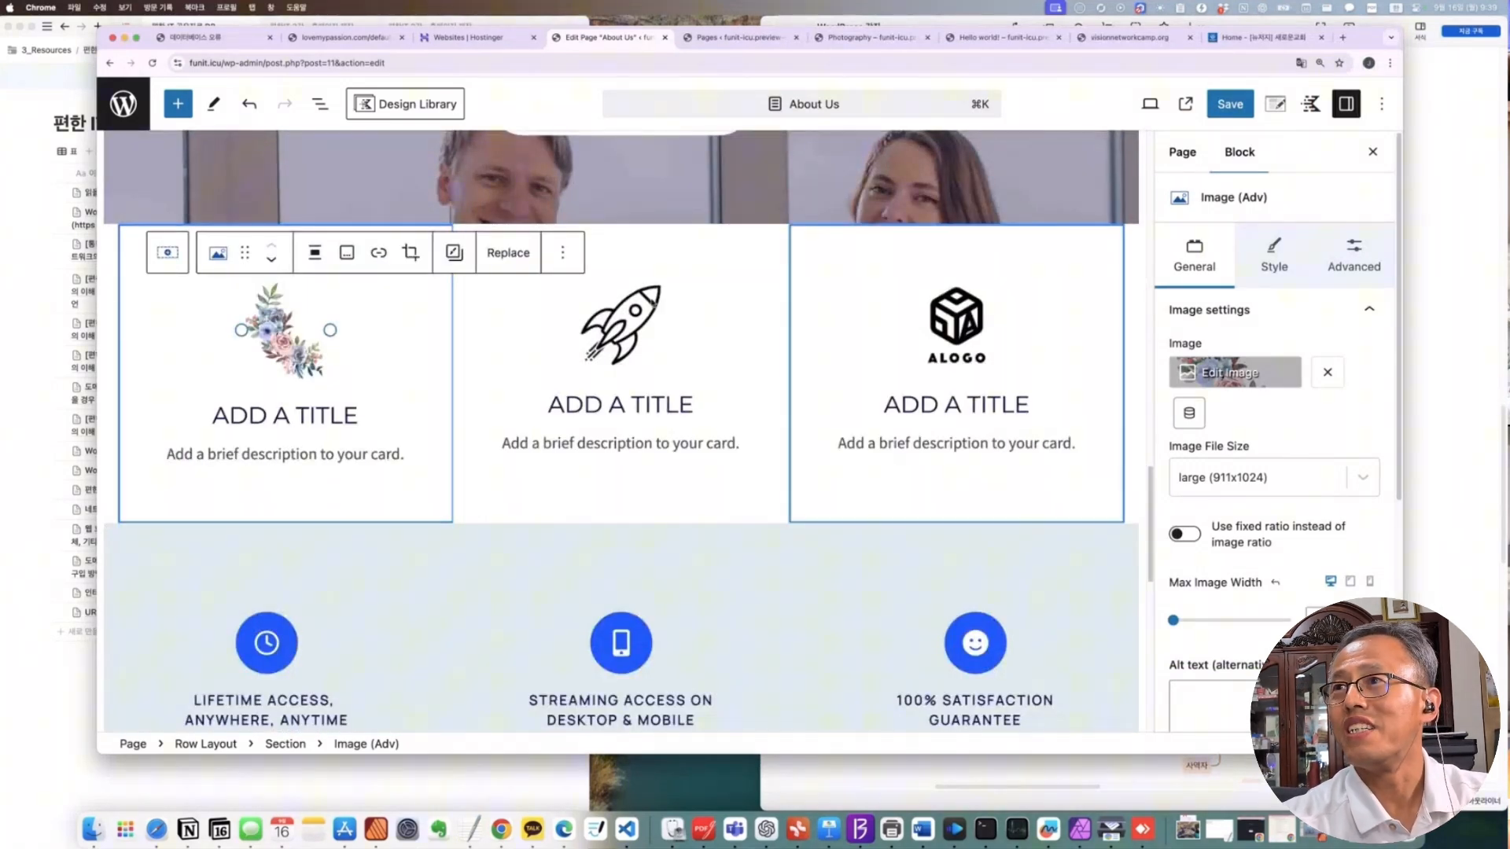
left_click(1446, 610)
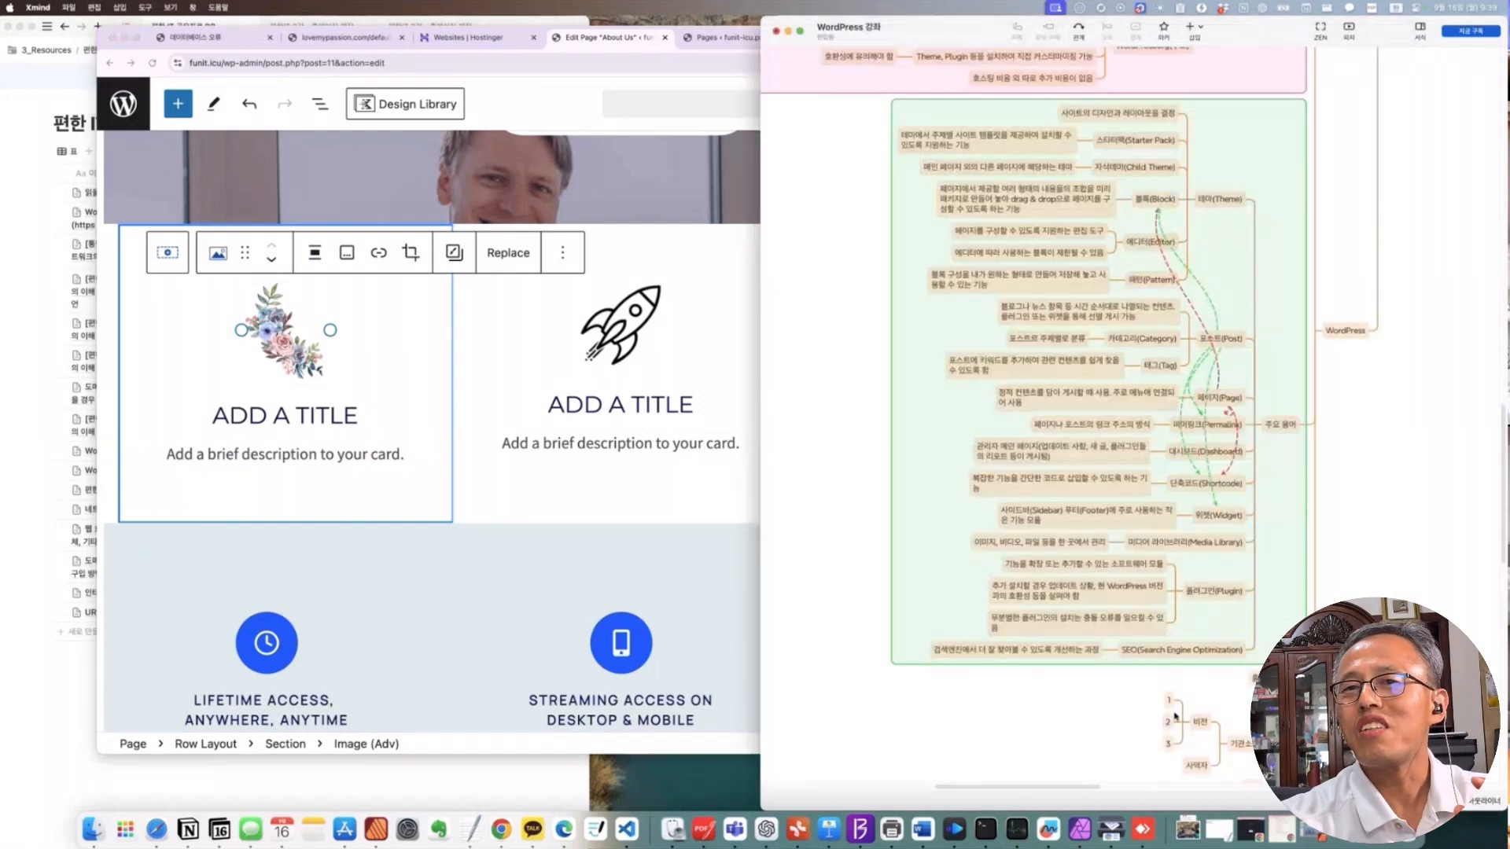
scroll(1211, 745, "down", 5)
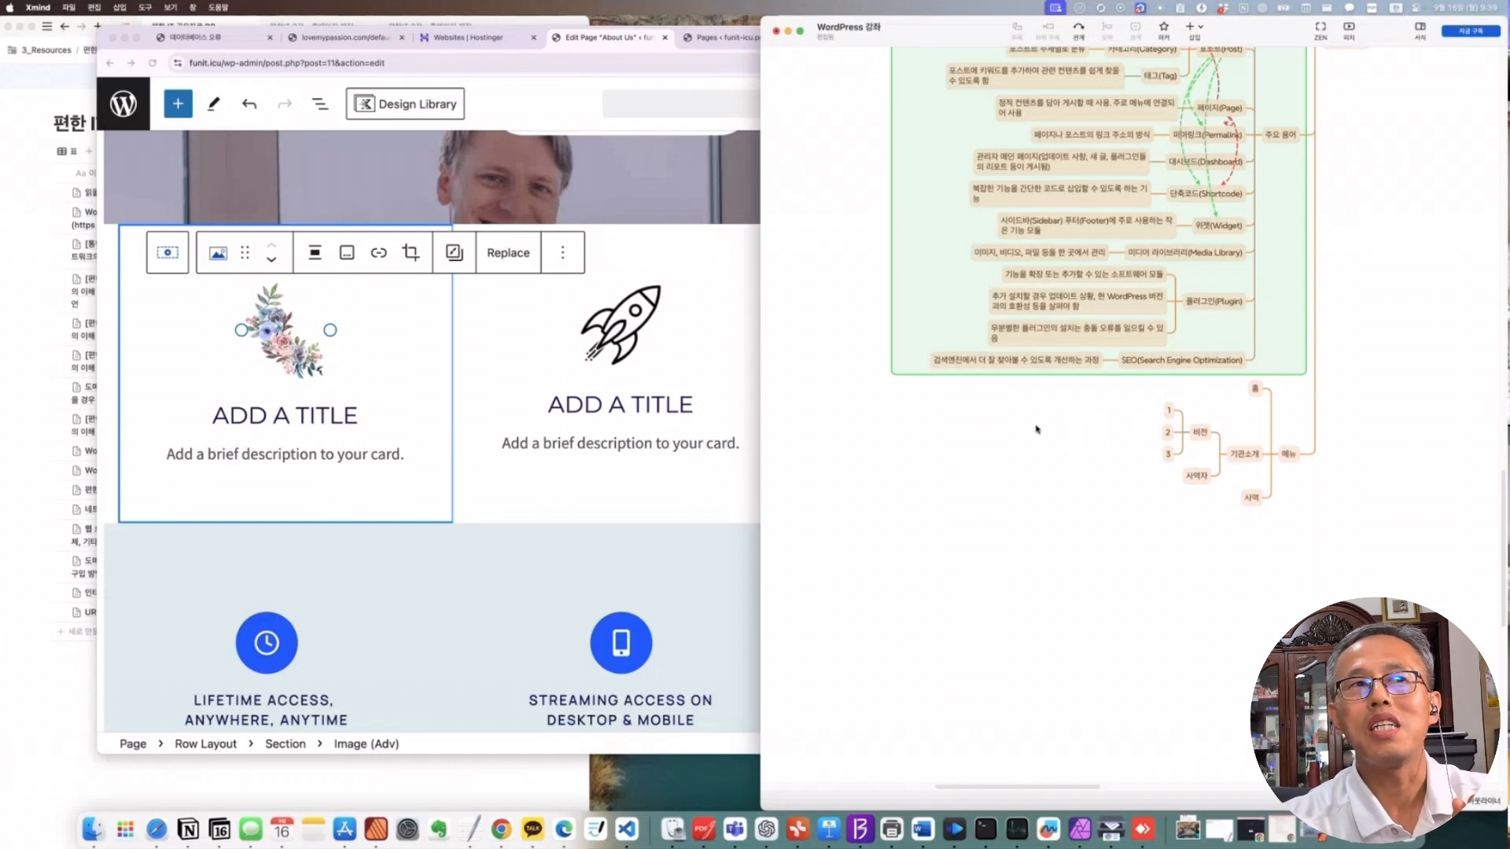
left_click(244, 454)
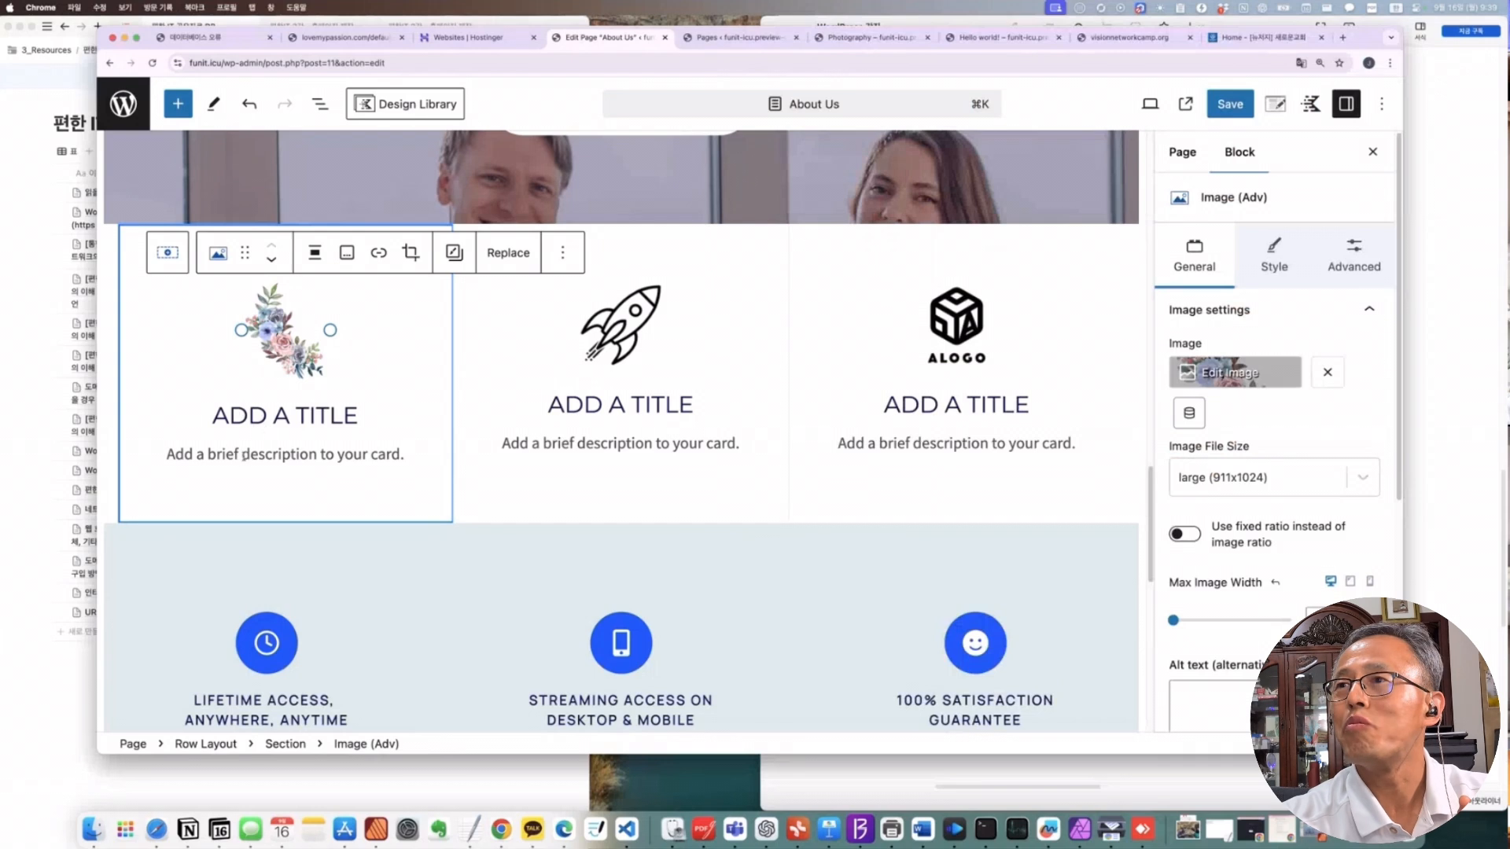
In the Xmind mind map, move the 사역자 topic above 비전 under 기관소개
left_click(1444, 539)
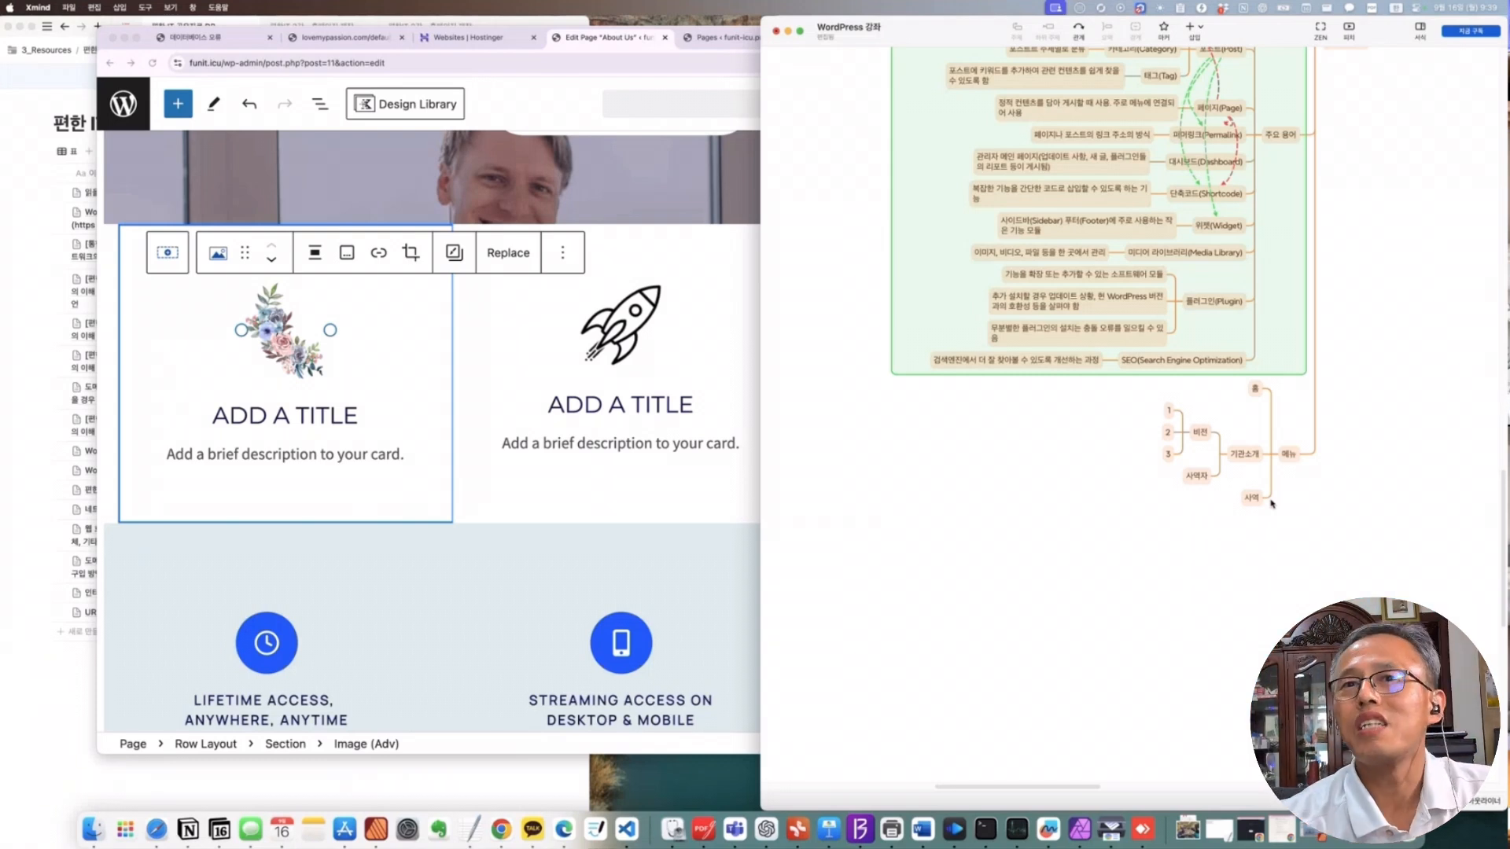
left_click(1198, 473)
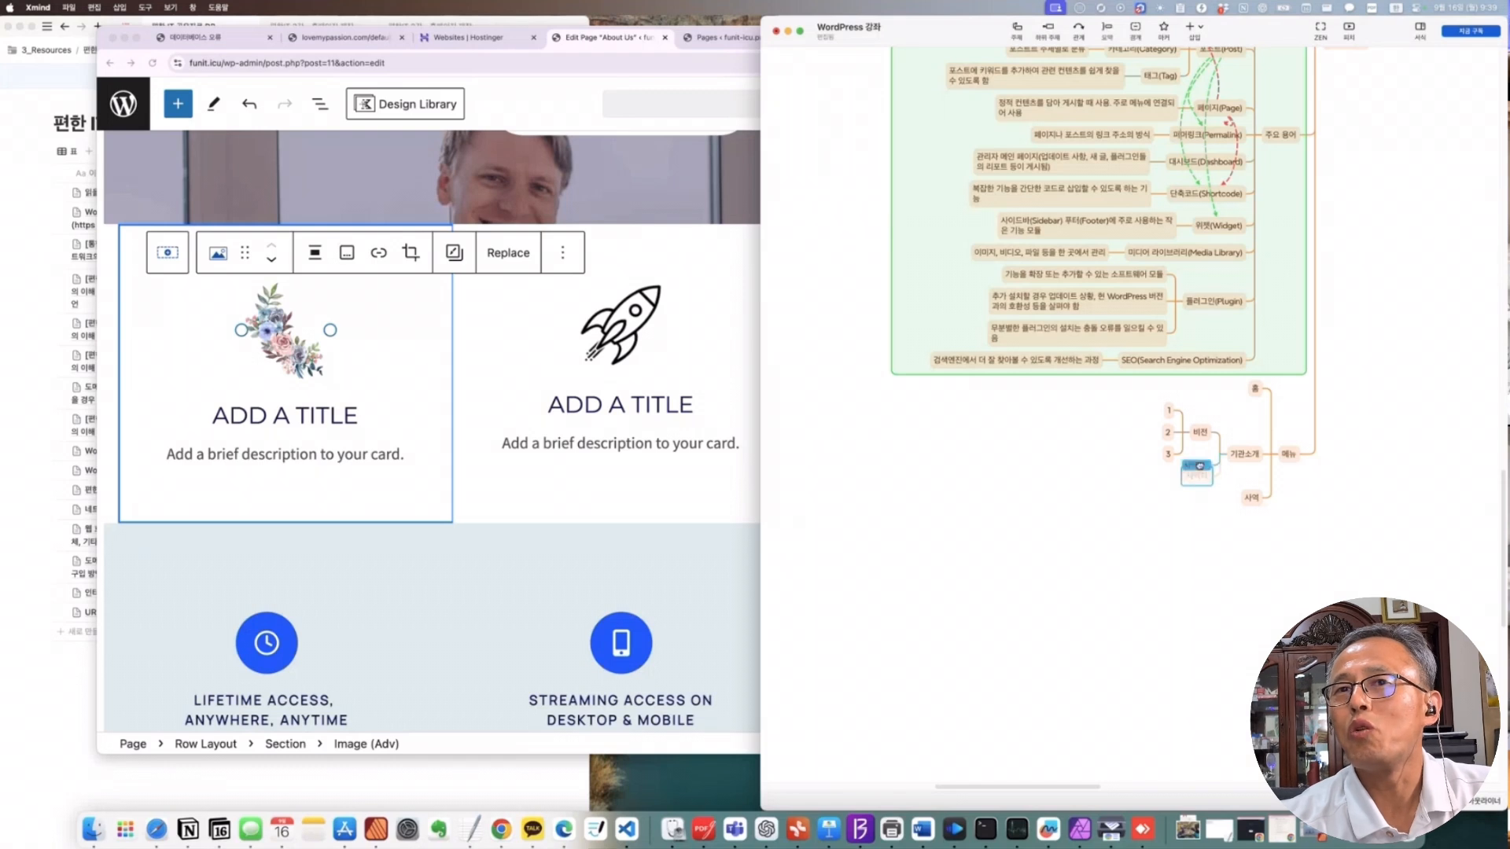
left_click_drag(1199, 466, 1197, 417)
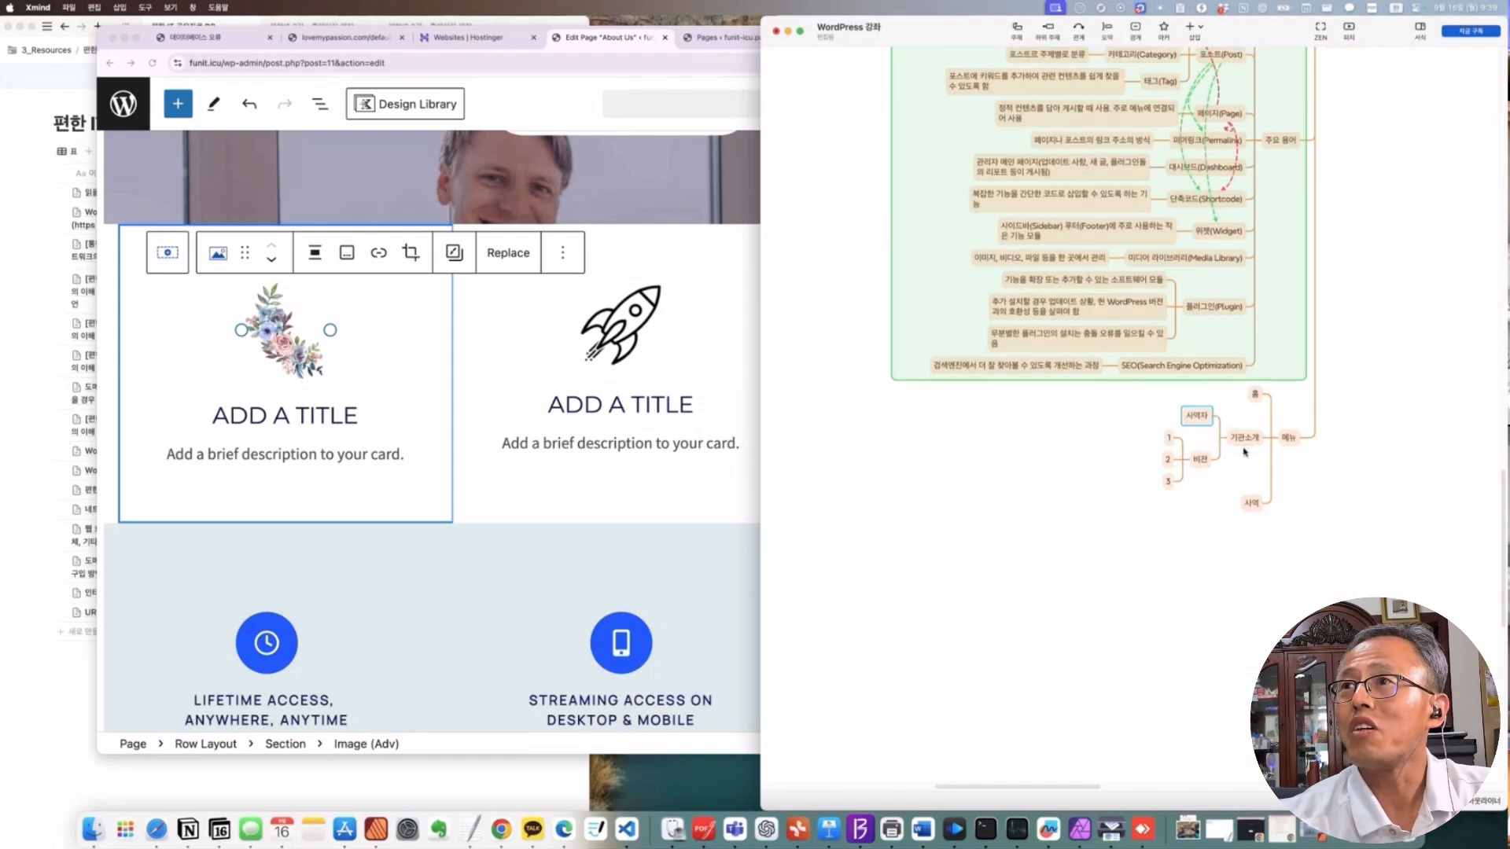
Back in Chrome, select the three-card Row Layout and move it above the testimonial row on the About Us page
left_click(288, 402)
scroll(236, 425, "up", 5)
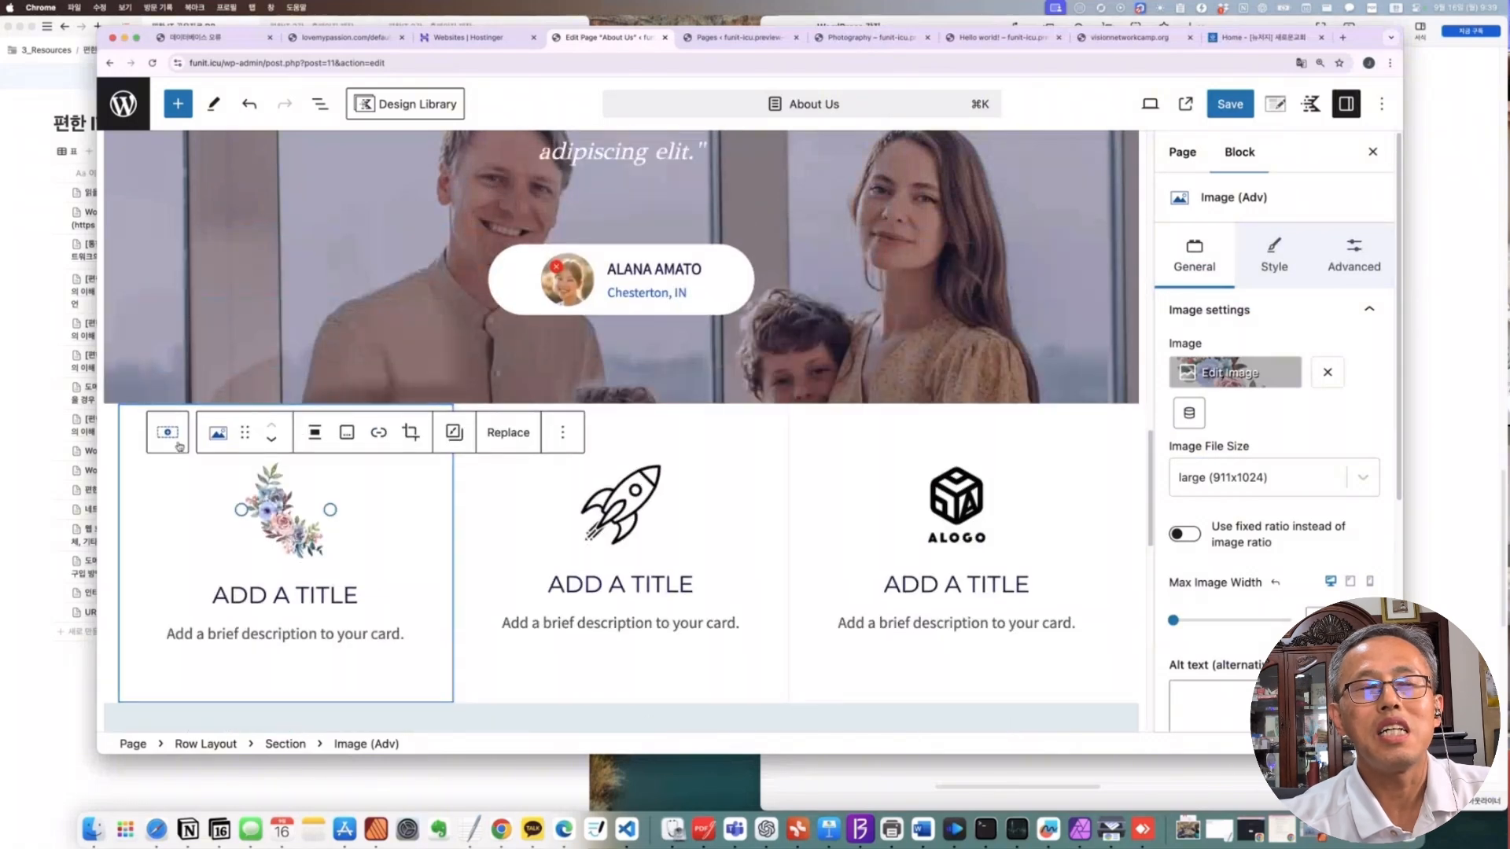
left_click(180, 446)
left_click(148, 435)
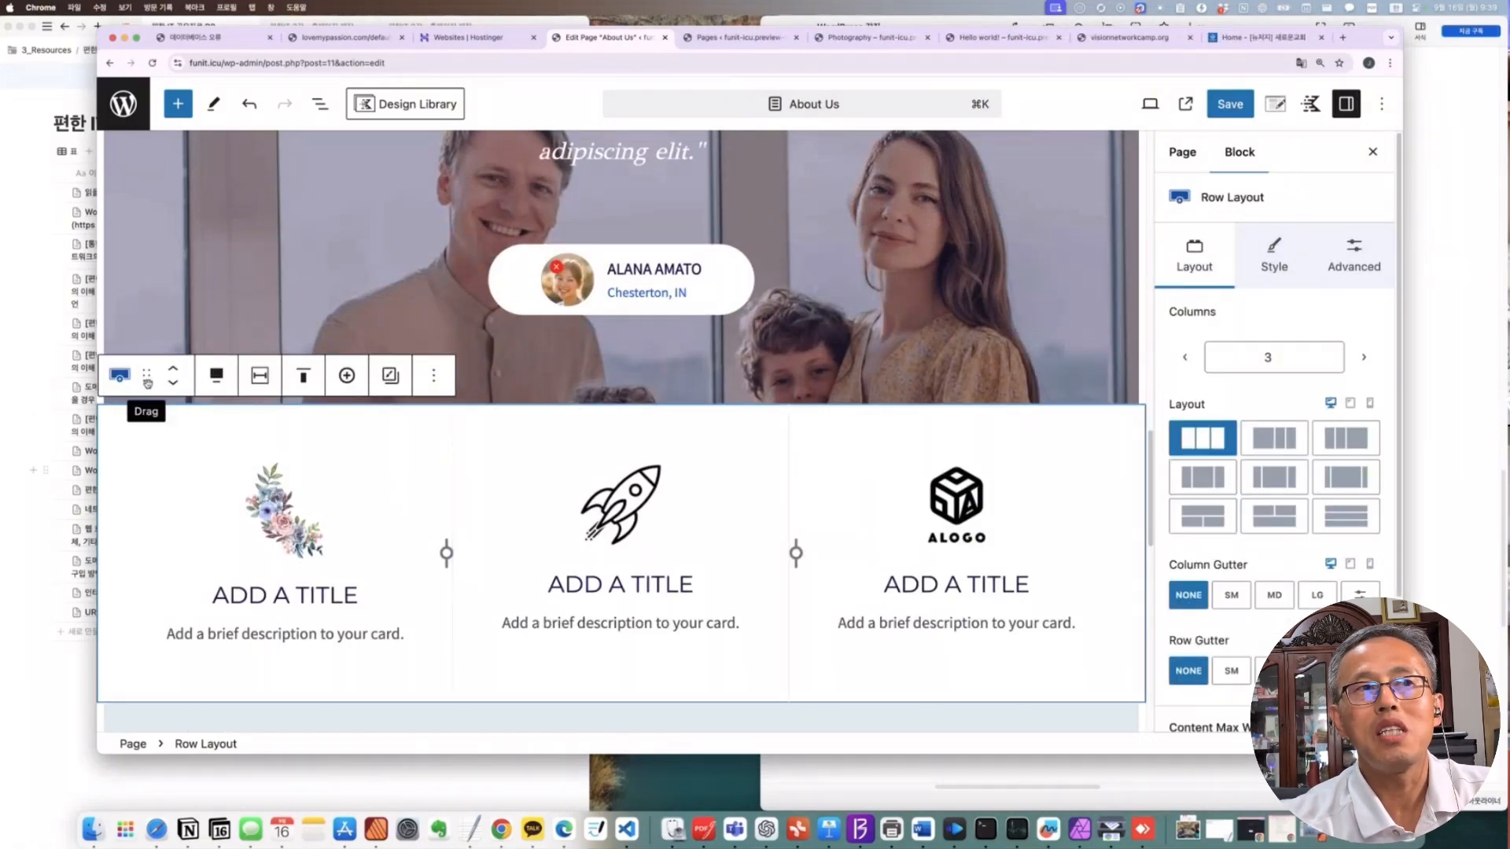
left_click_drag(146, 377, 202, 516)
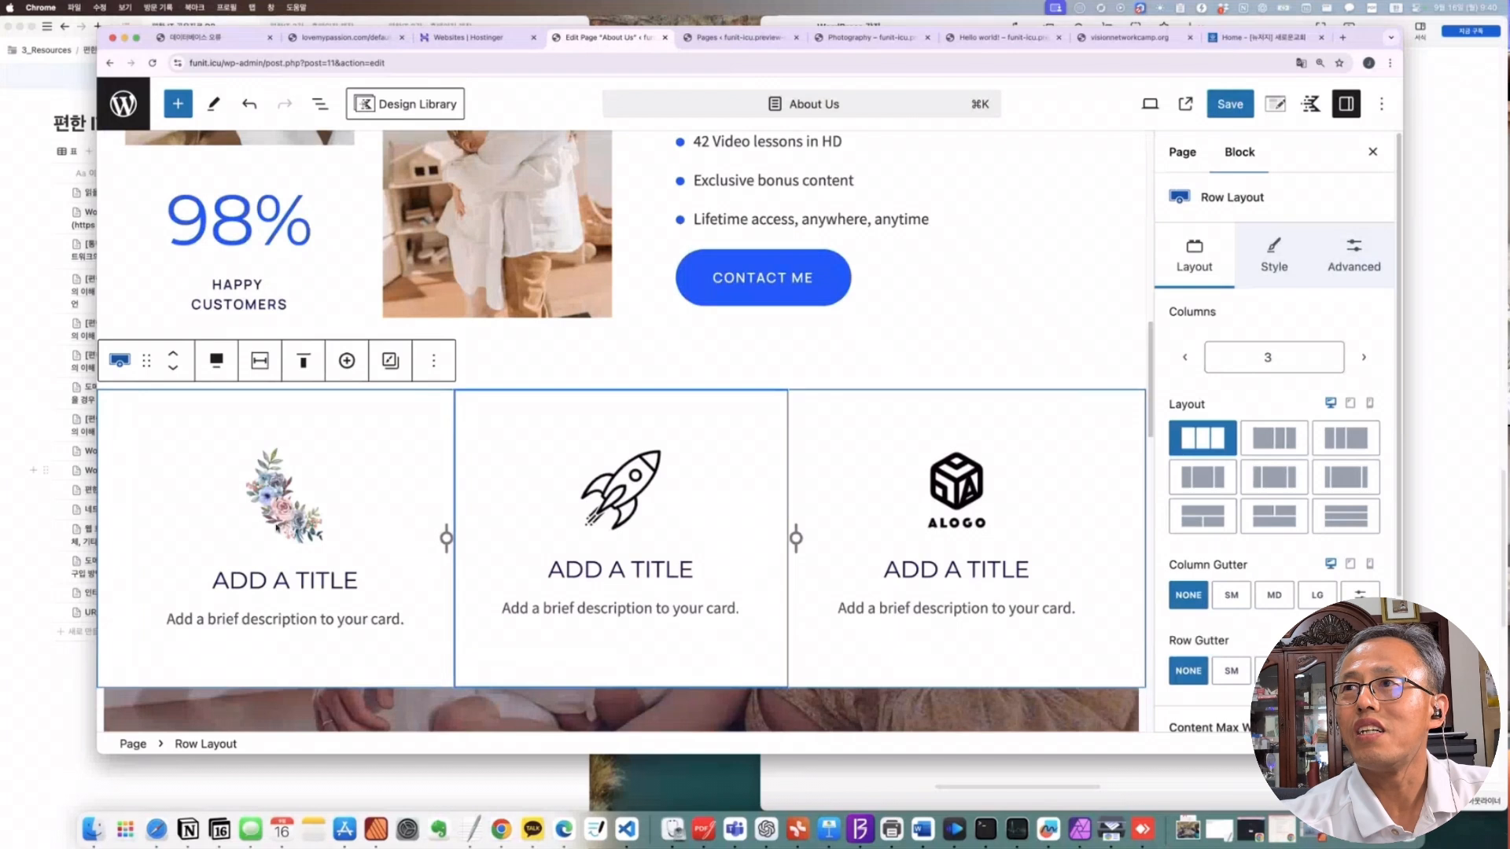
Compare the reordered mind map topics with the order of the card and testimonial rows on the page
left_click(1475, 619)
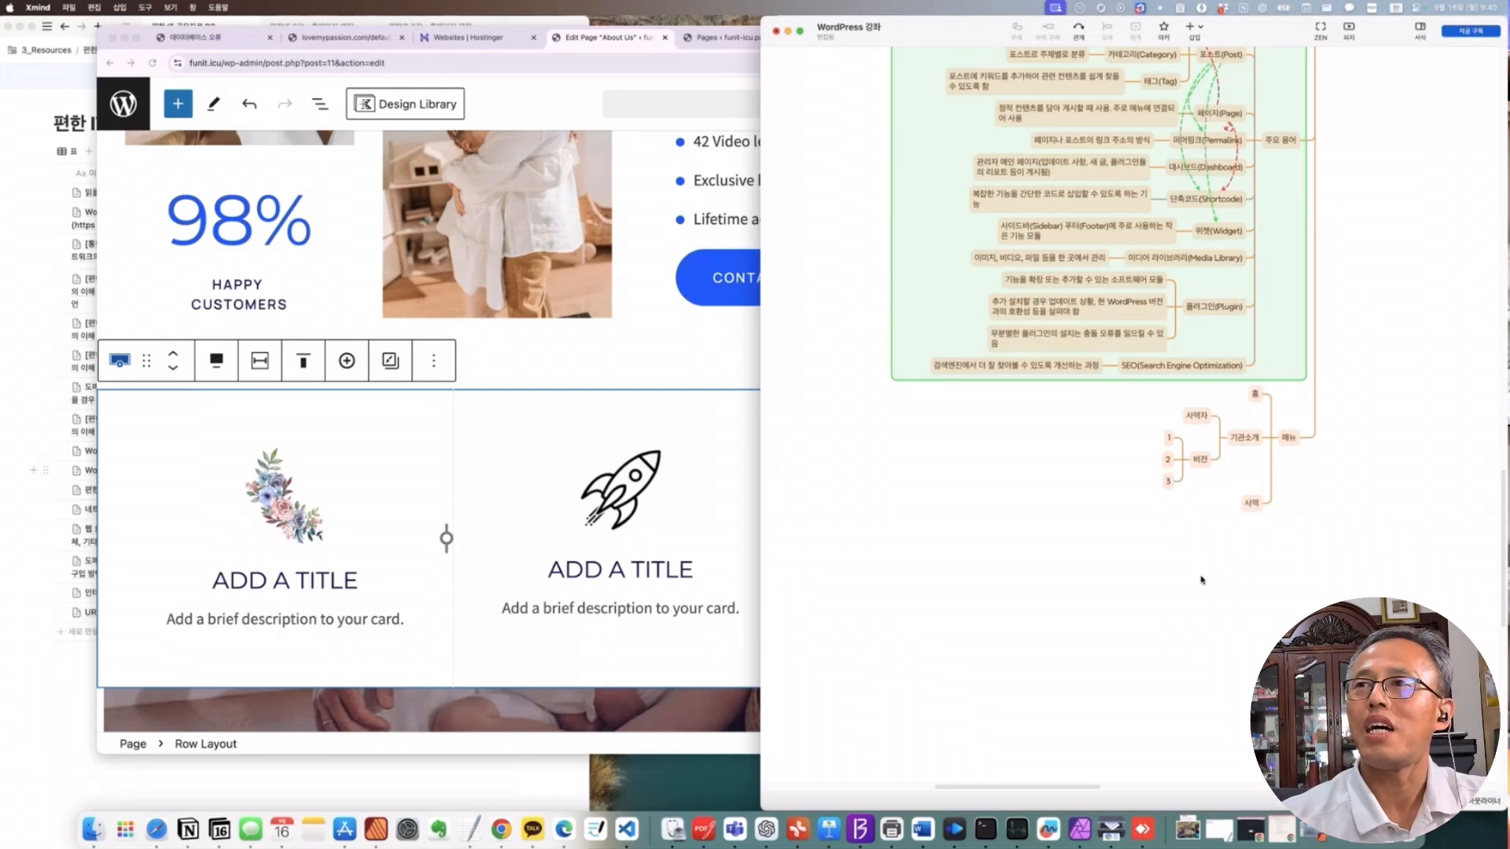
left_click(529, 398)
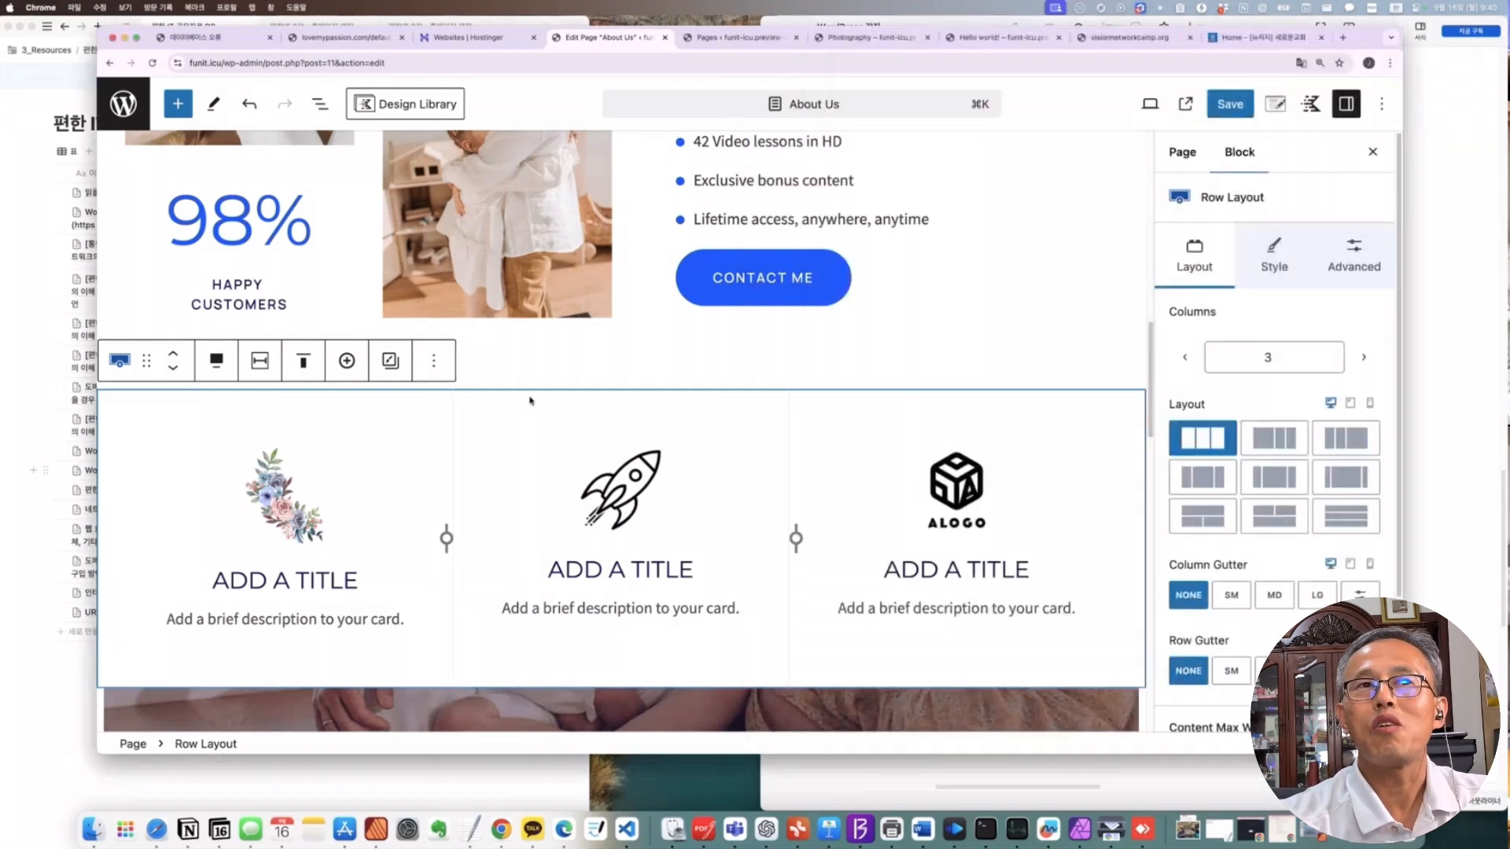
scroll(530, 401, "up", 3)
scroll(529, 402, "down", 4)
scroll(529, 402, "down", 8)
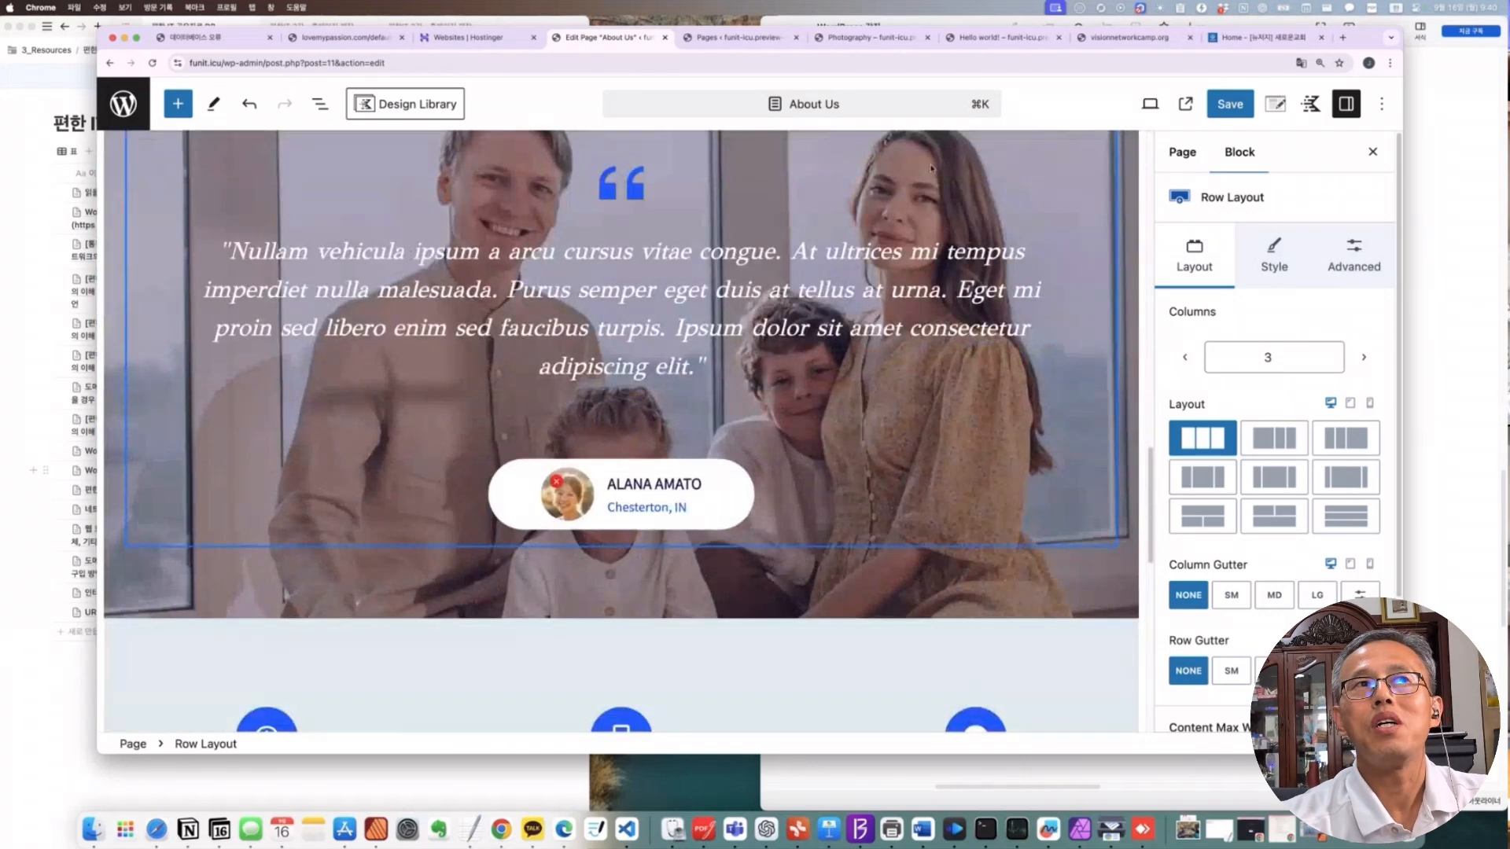
Browse the Text patterns in the Design Library and close the library without inserting one
left_click(411, 106)
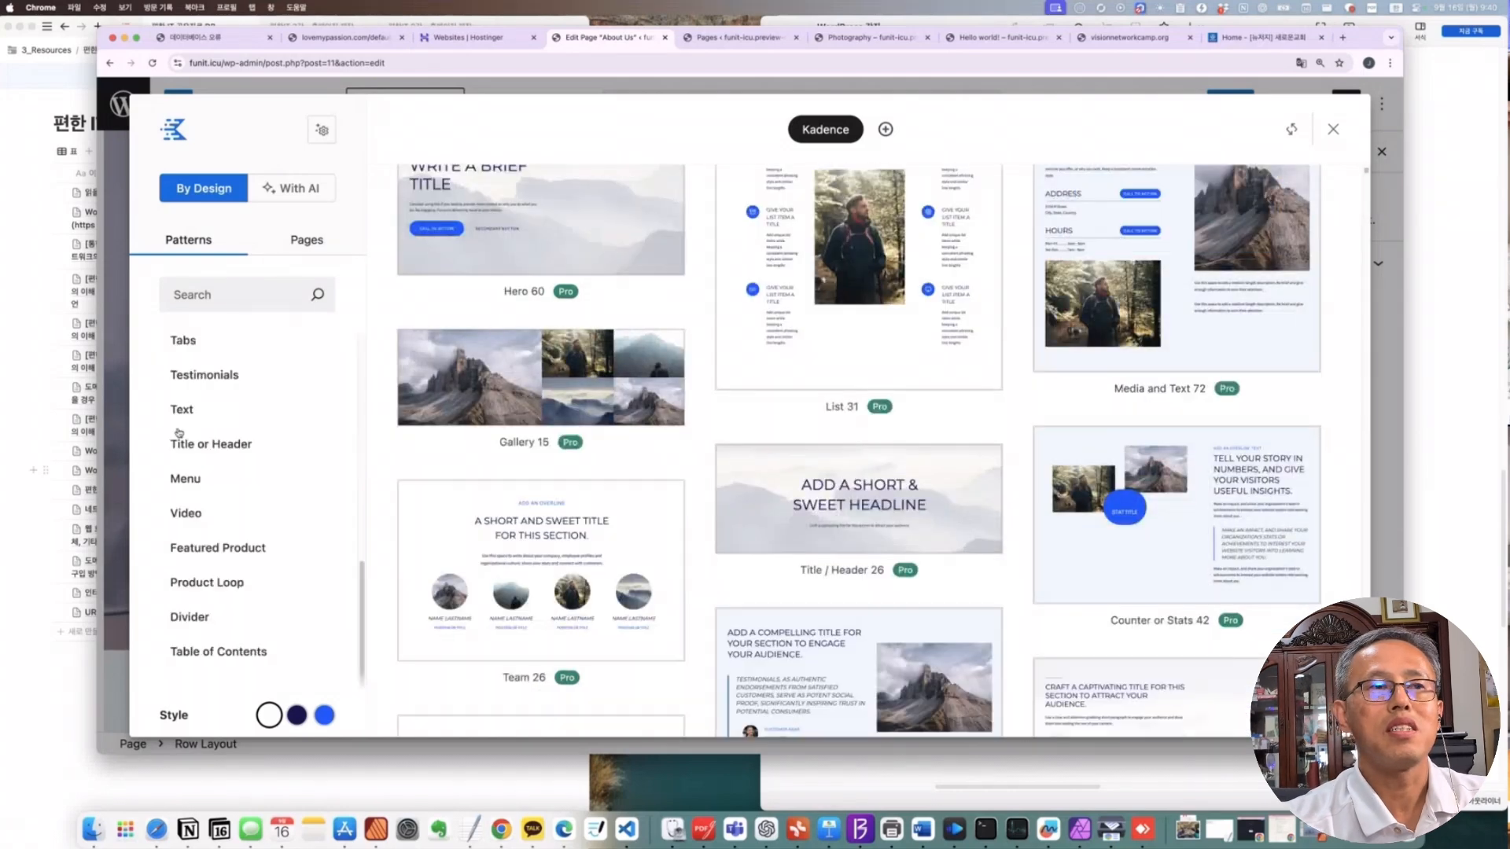
left_click(186, 409)
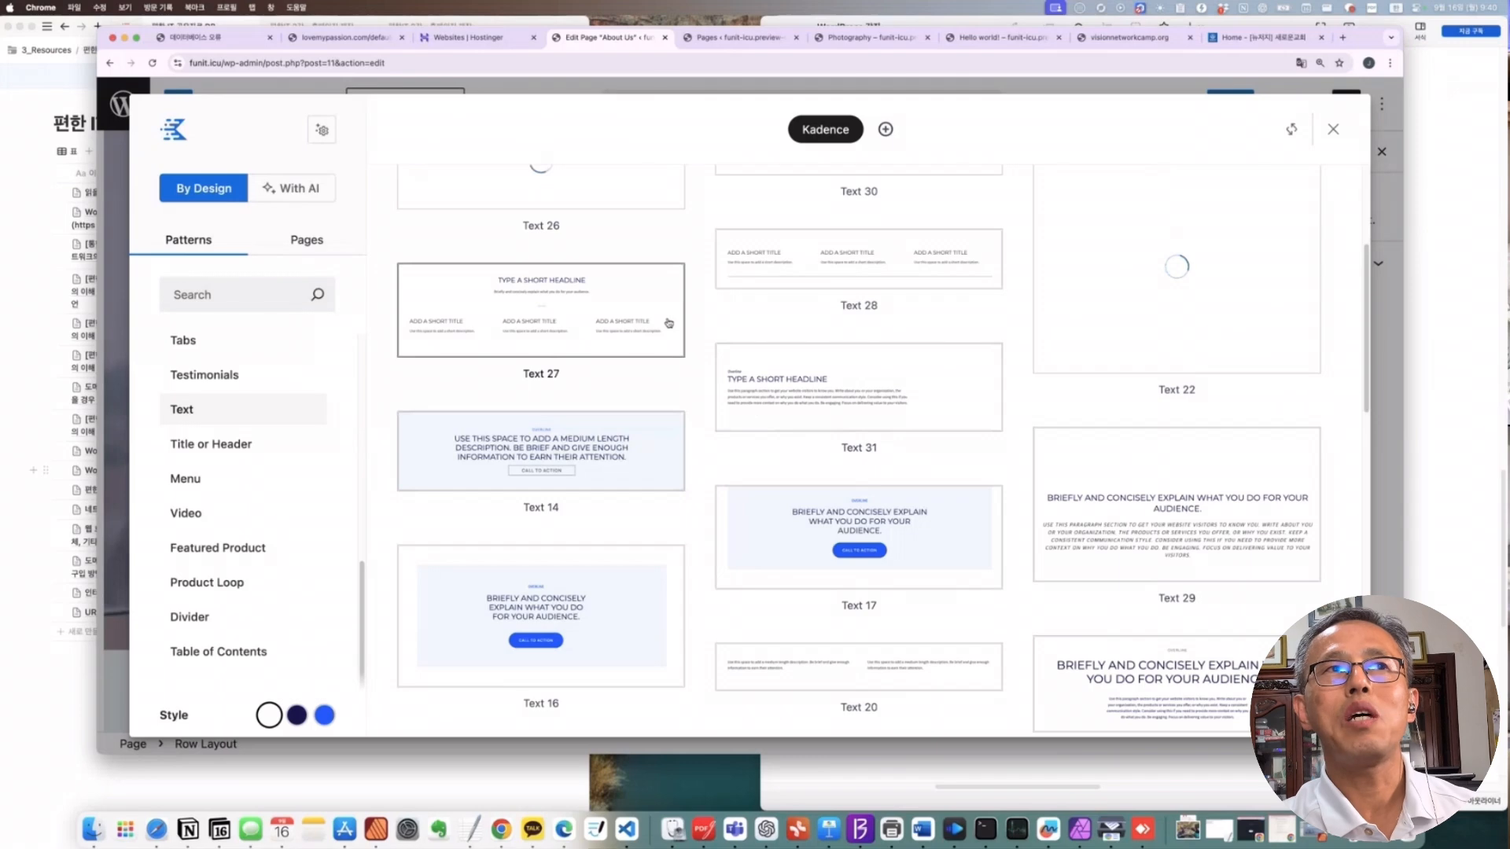
left_click(1332, 129)
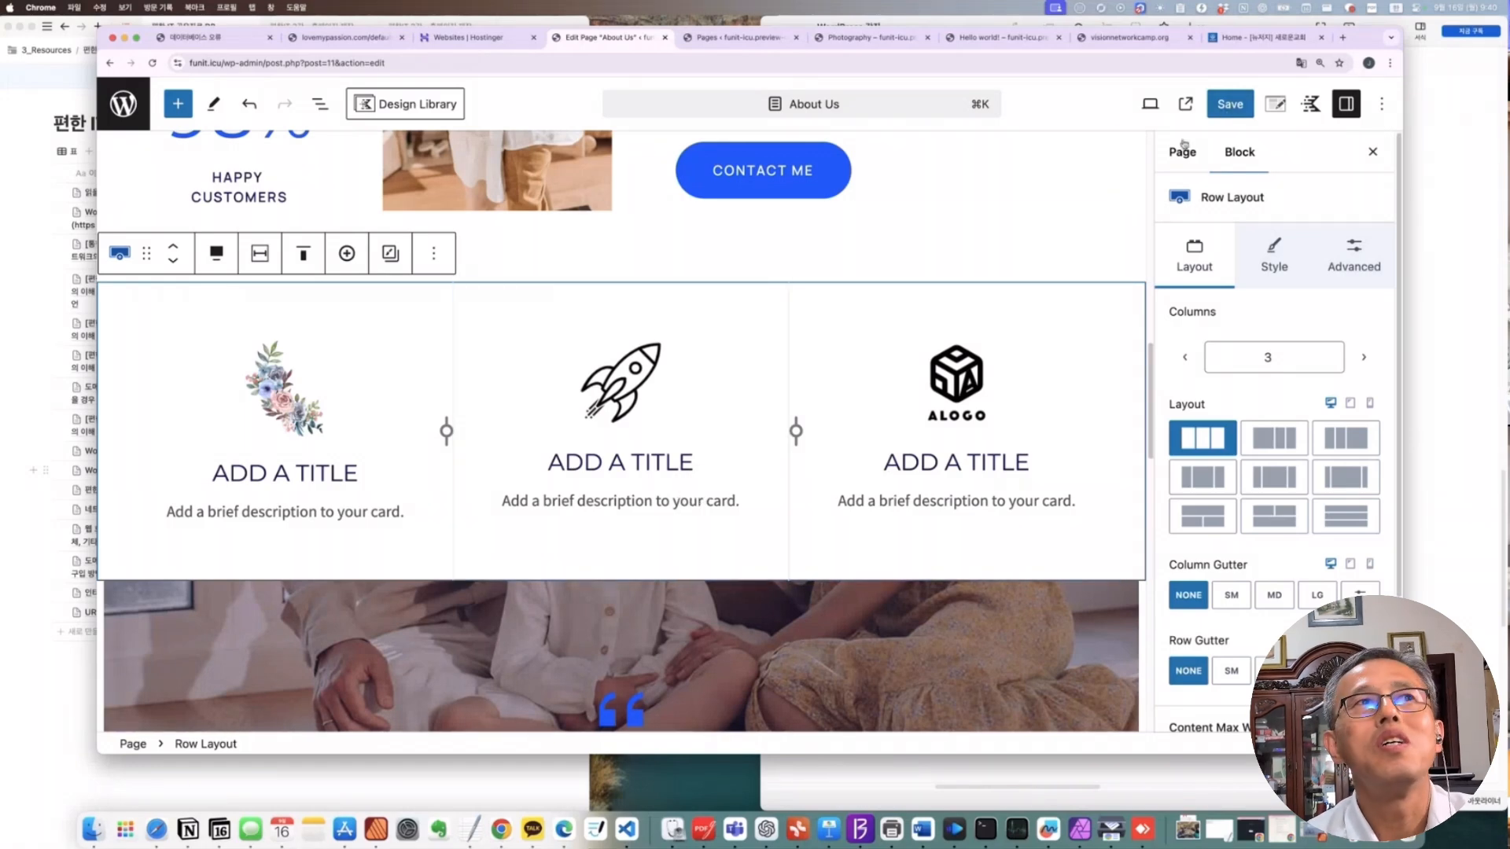
Leave the page editor without saving and open the Menus screen to view the Main menu's structure
left_click(124, 104)
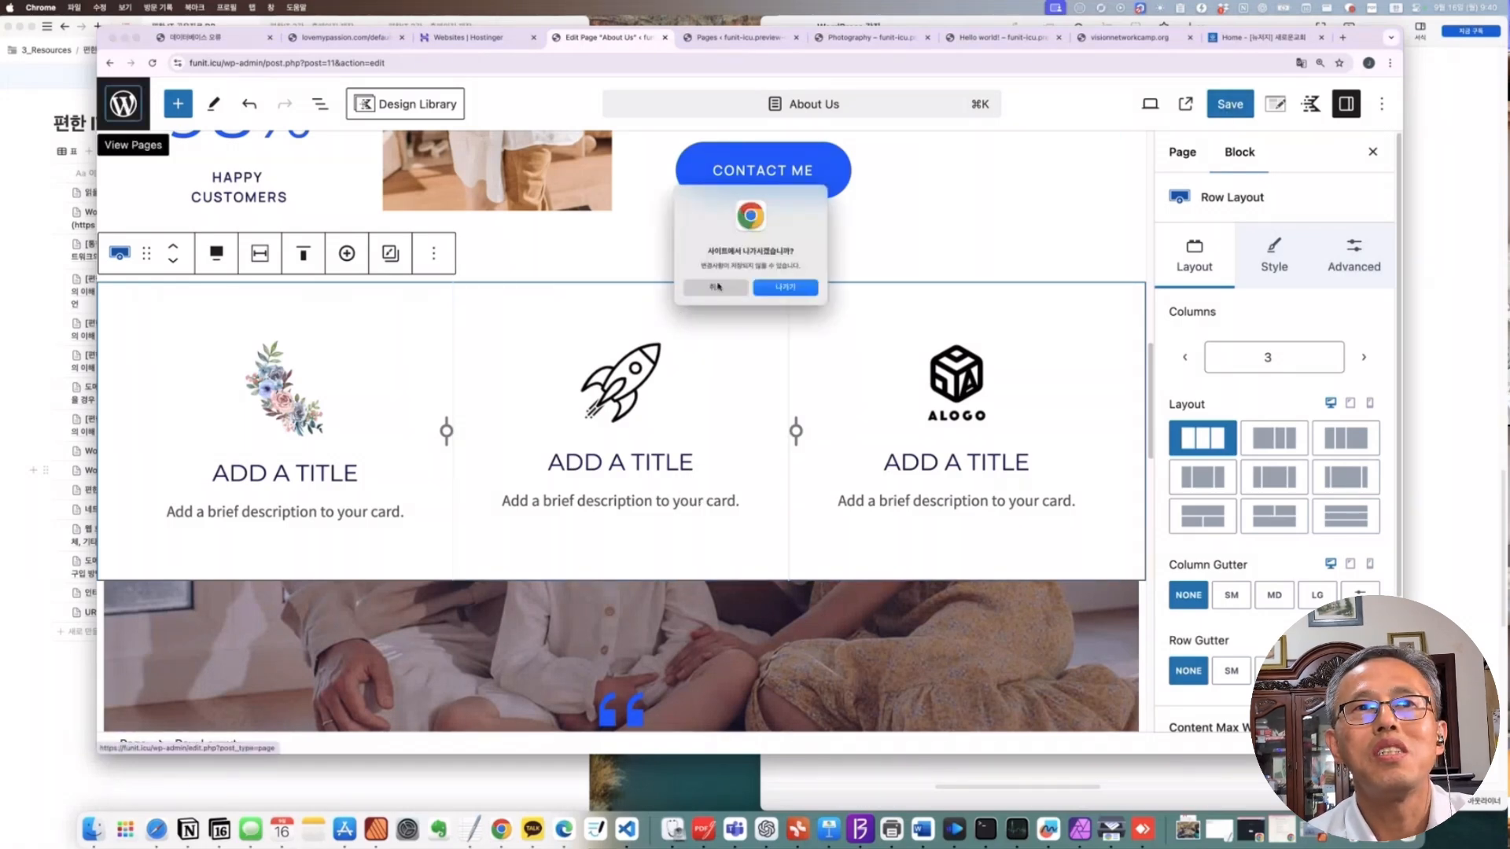
left_click(784, 287)
mouse_move(189, 460)
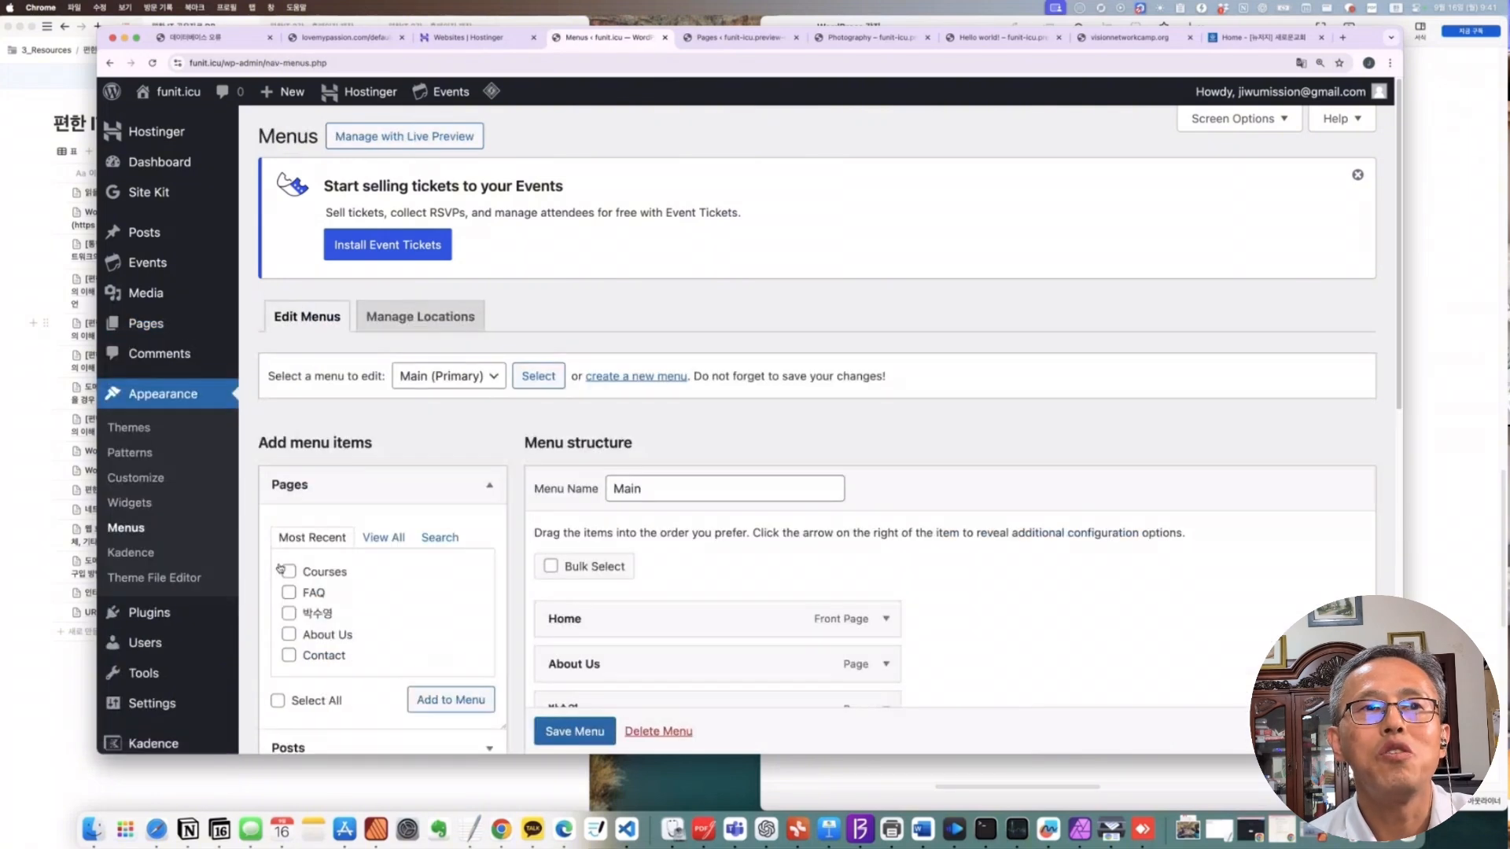
scroll(550, 362, "down", 3)
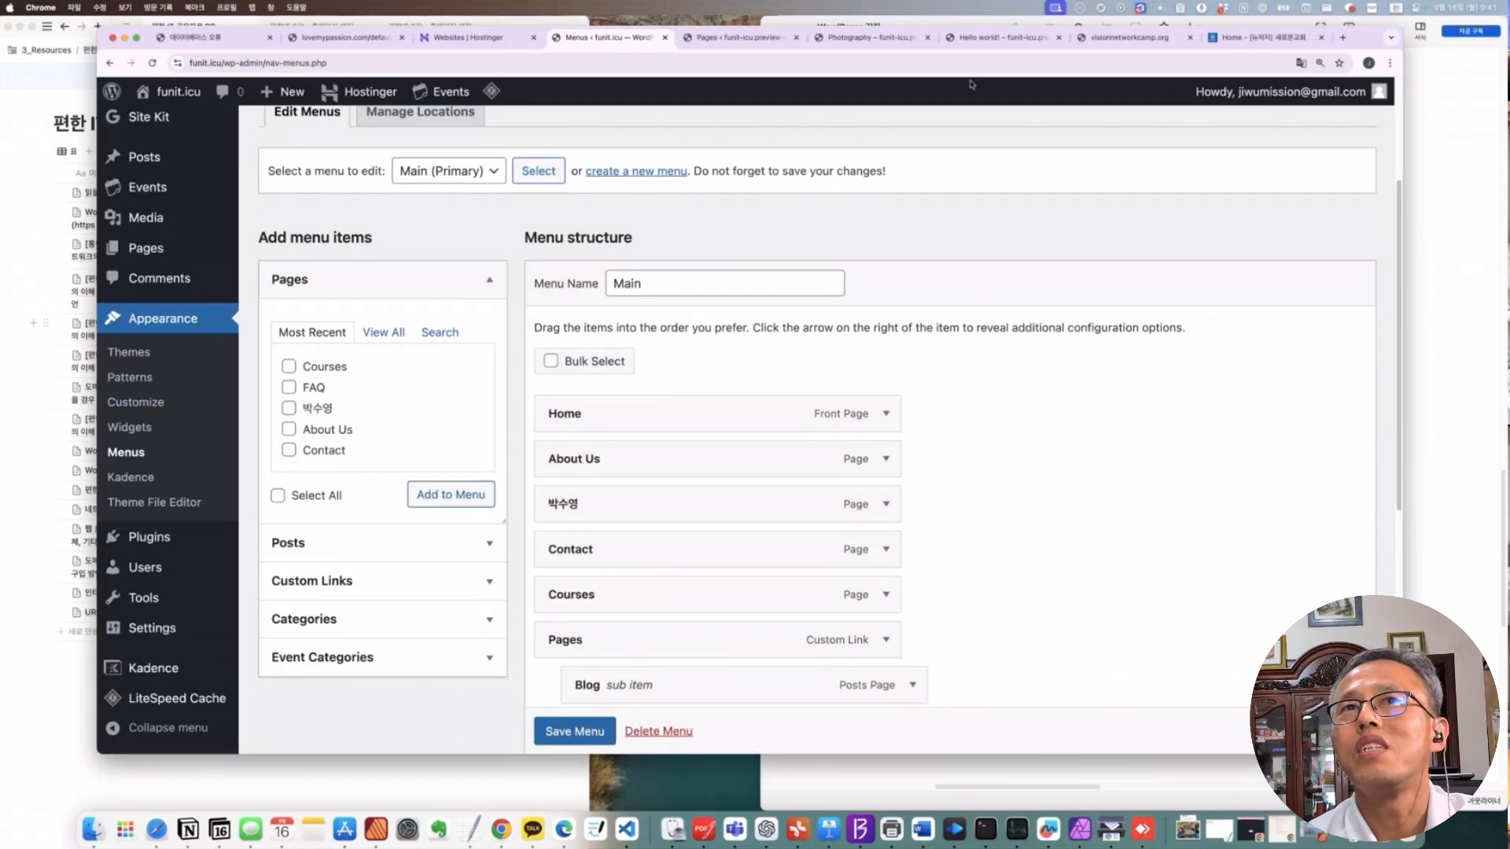
View the Hello World post on the preview site and bring up the Pages list of its WordPress admin
left_click(1001, 37)
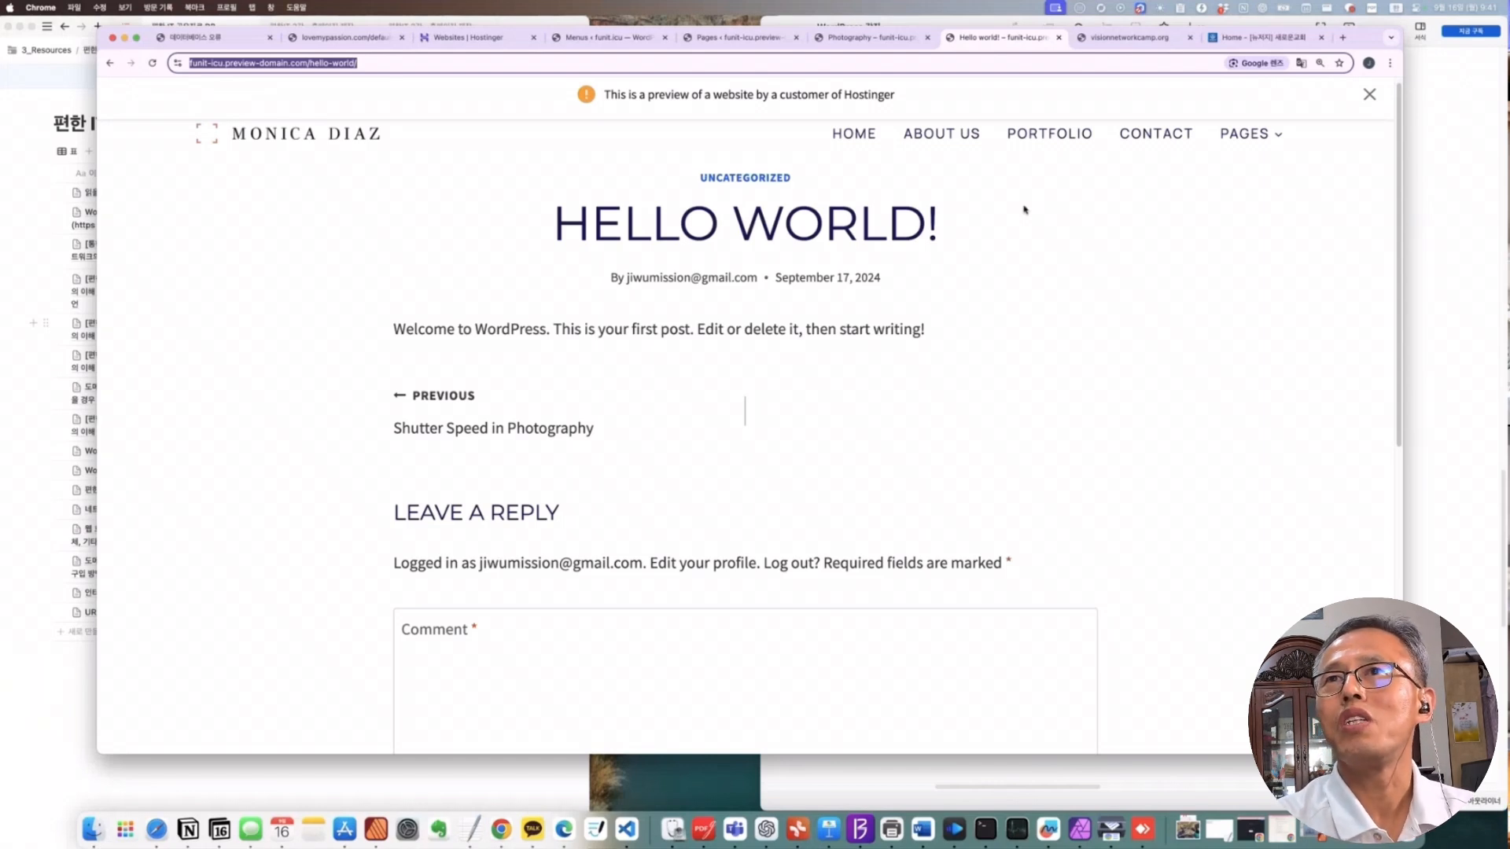
left_click(739, 37)
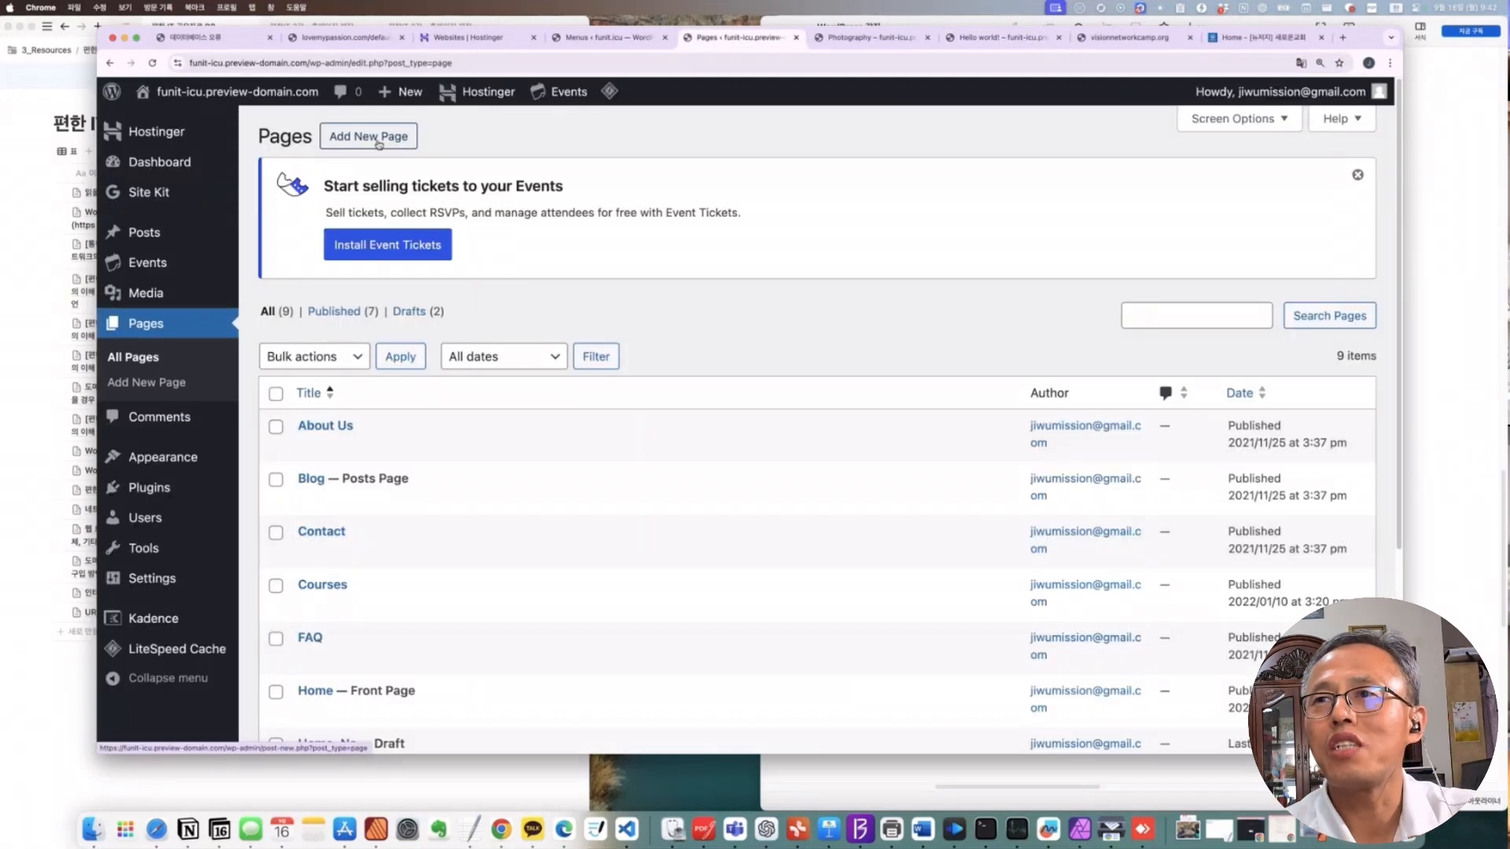